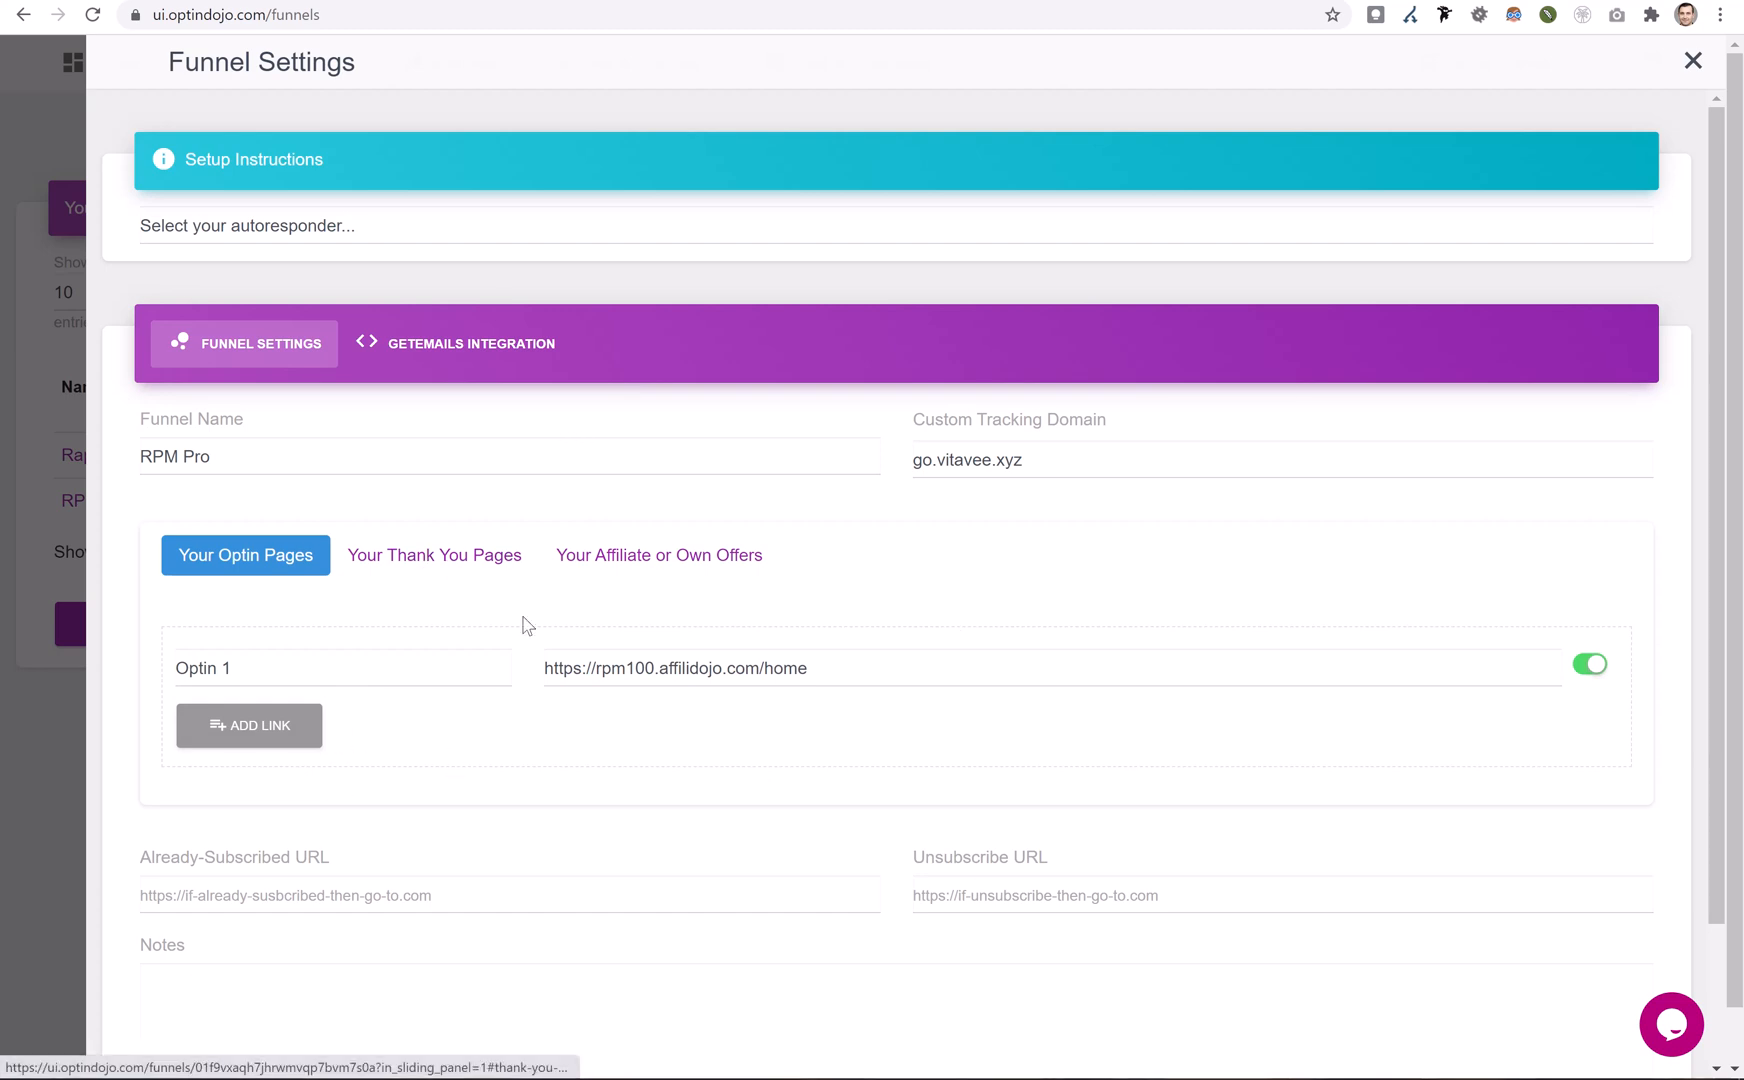
# Review the RPM Pro funnel's thank-you pages and its affiliate or own offers, returning to its optin pages
pyautogui.click(465, 559)
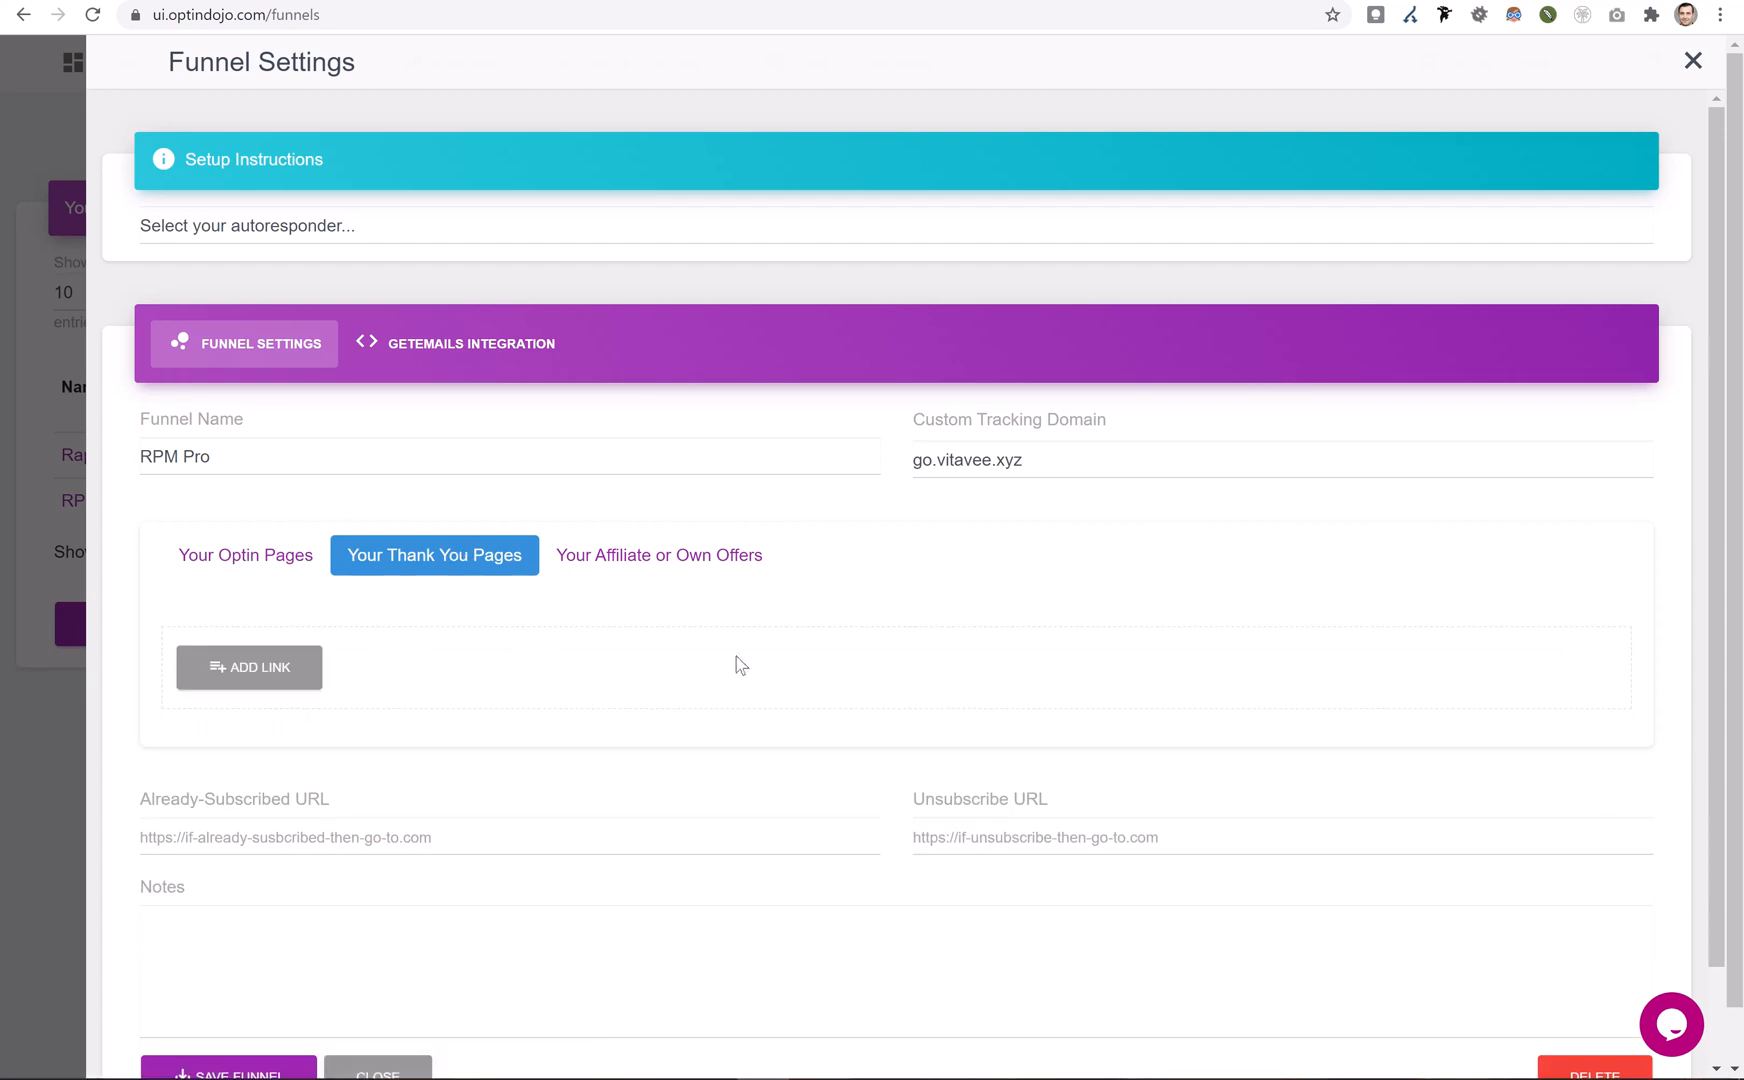
pyautogui.click(658, 559)
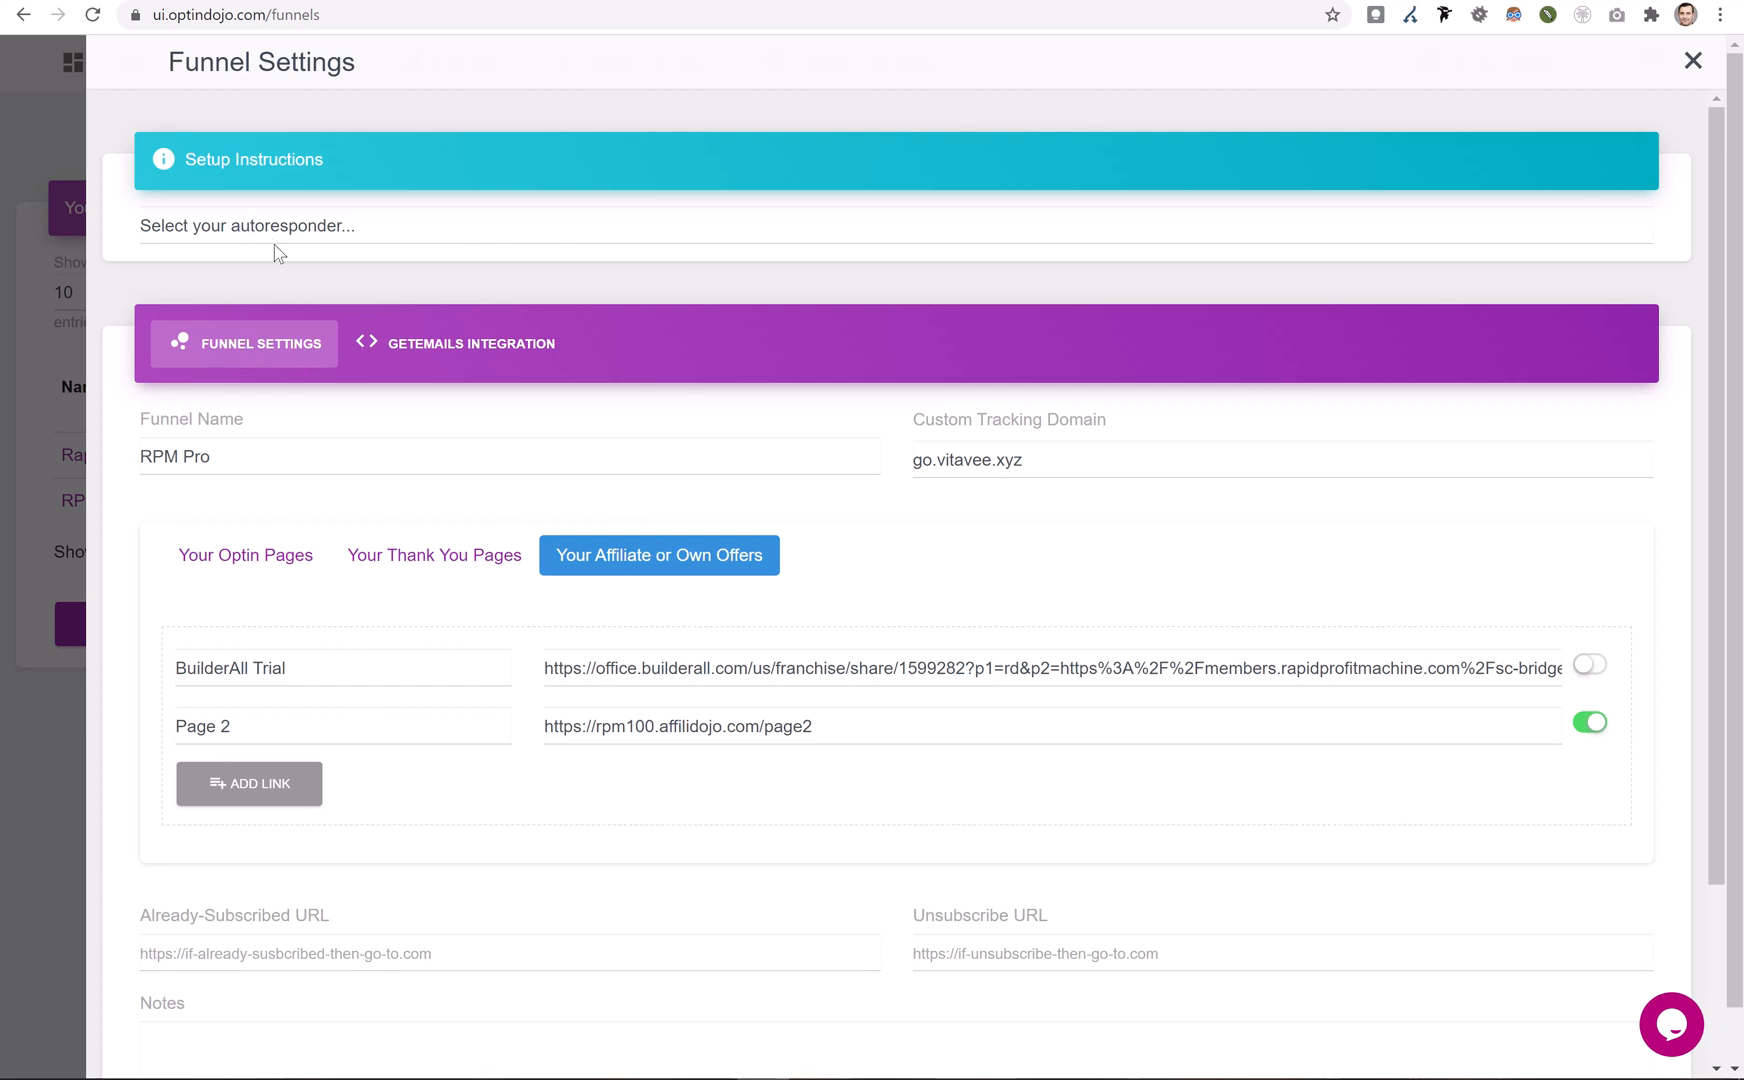
pyautogui.click(193, 557)
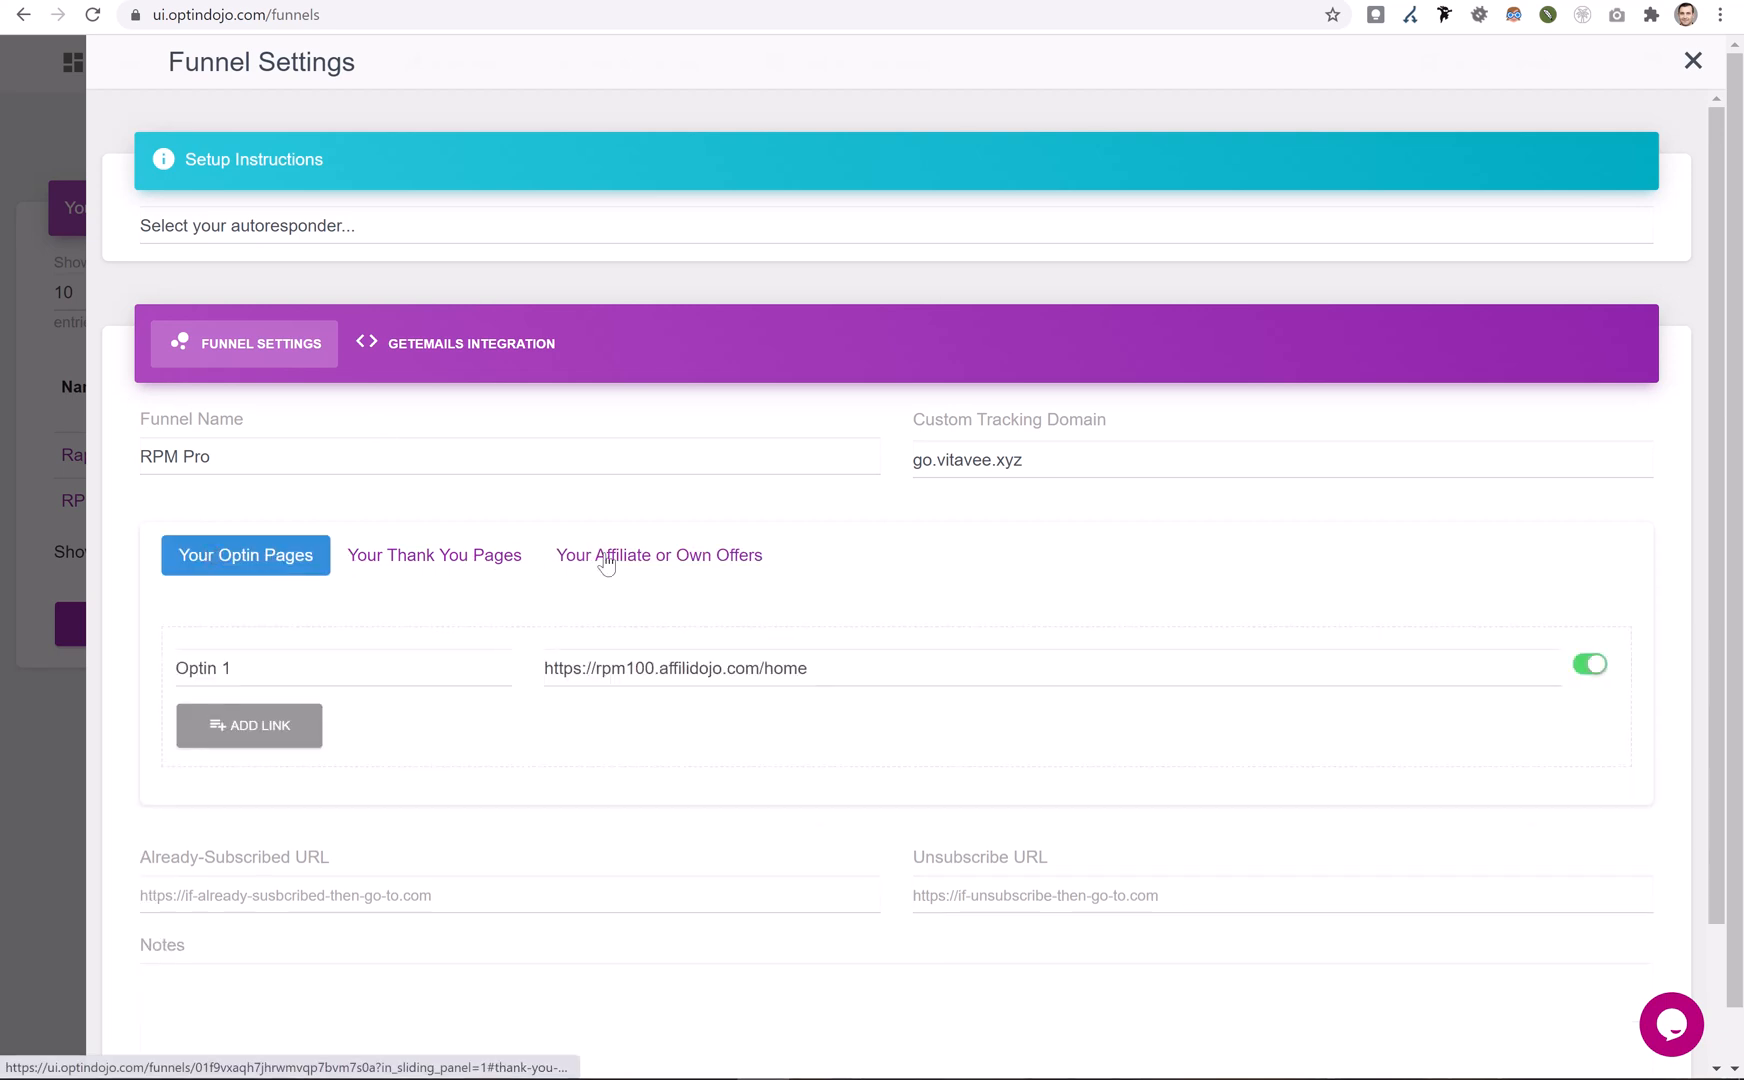
# Choose Builderall as the autoresponder for the setup instructions and copy the optin pages script
pyautogui.click(325, 227)
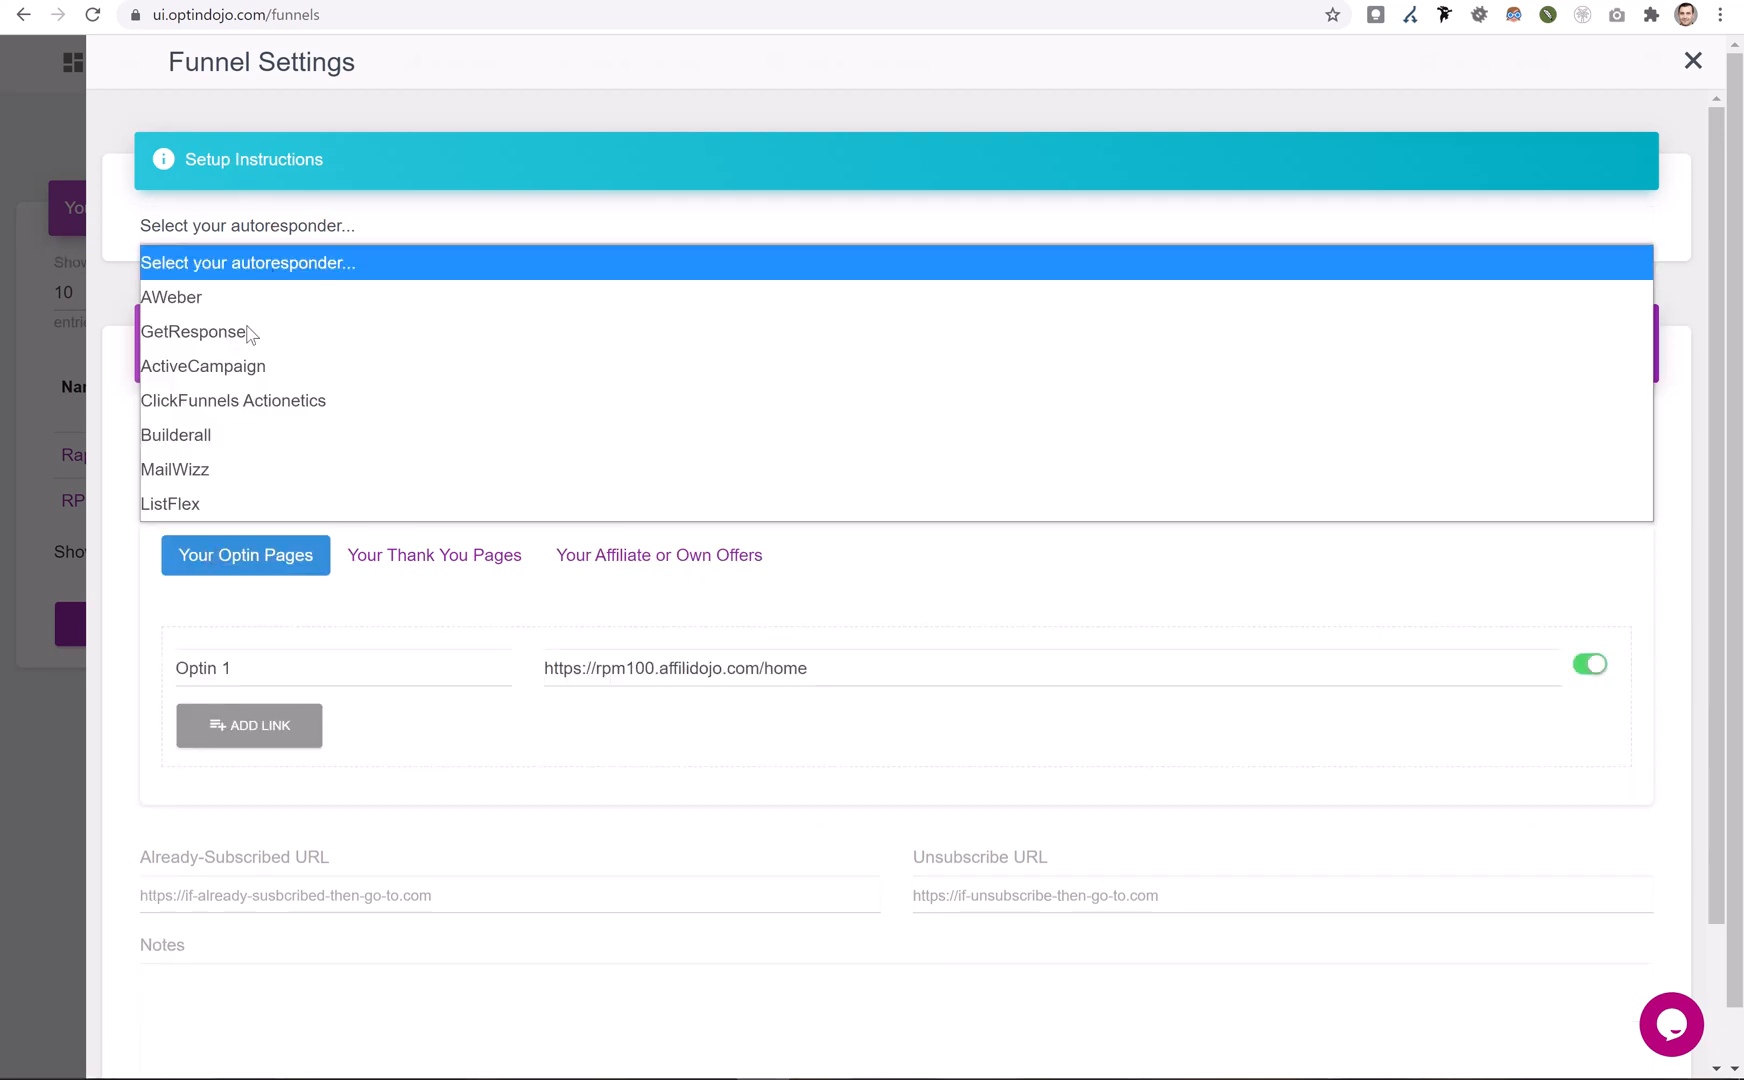
pyautogui.click(180, 435)
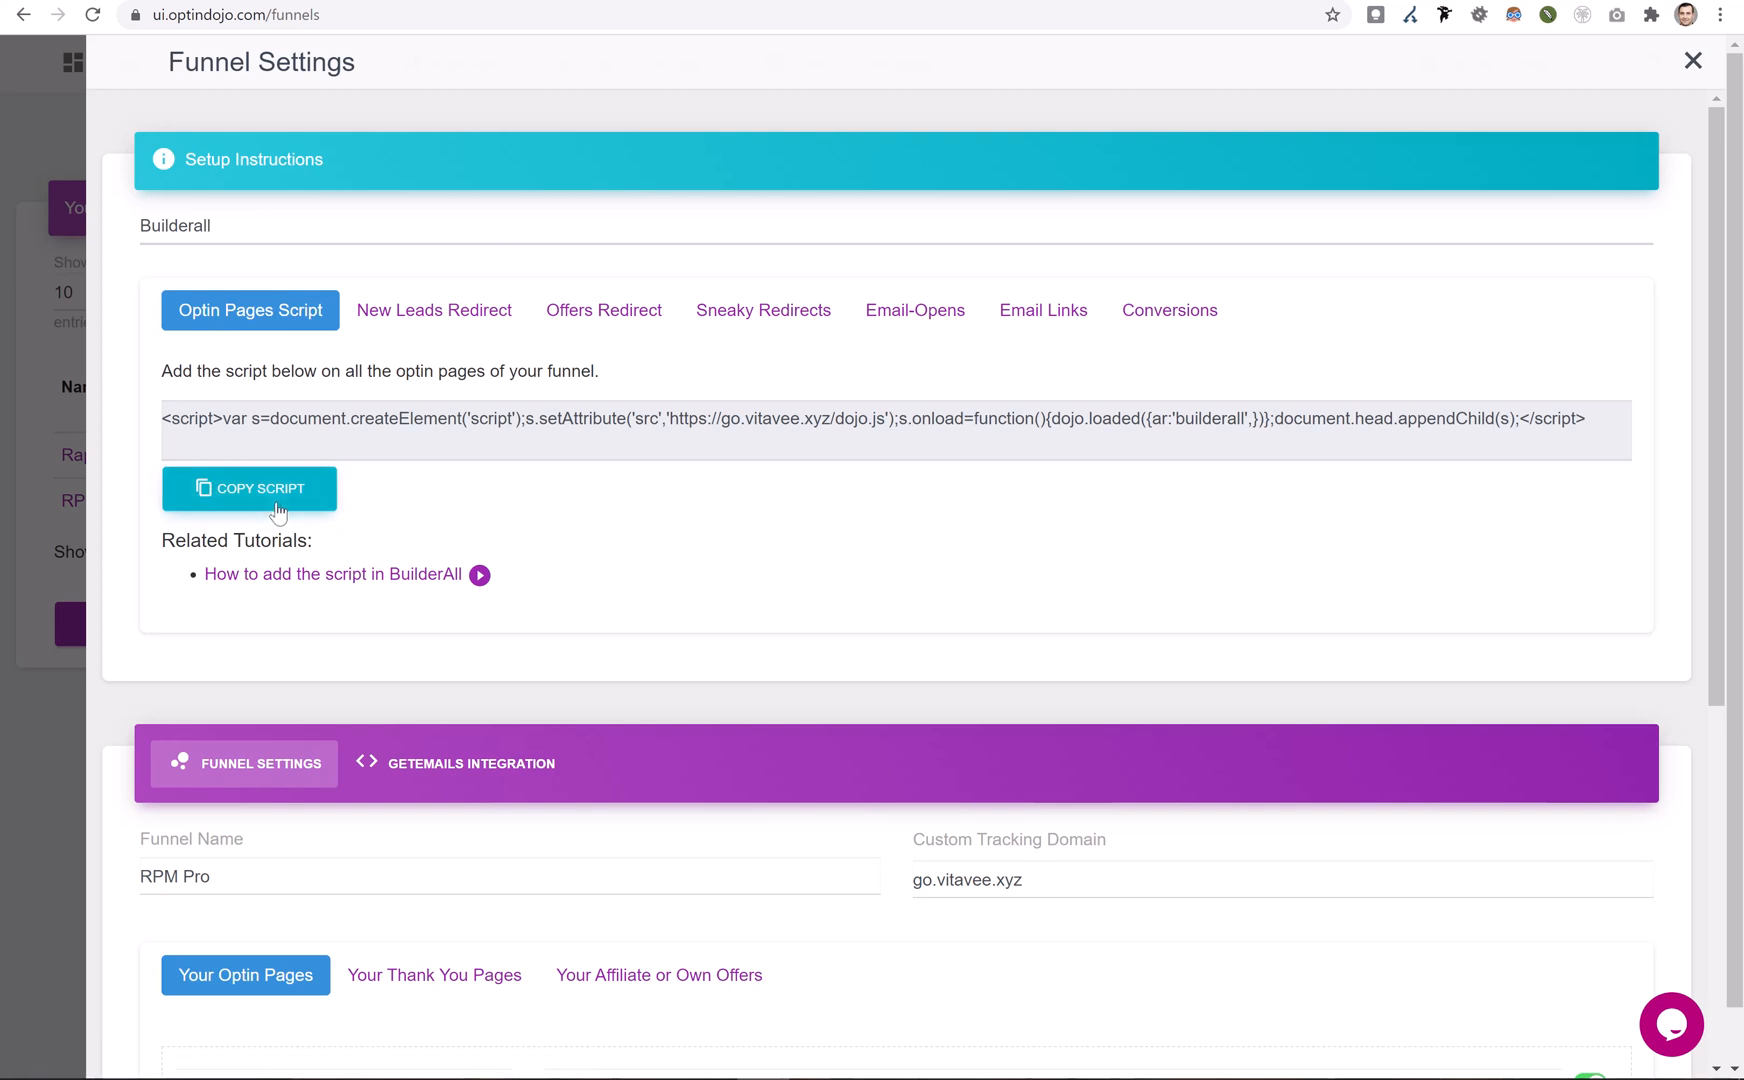
pyautogui.click(272, 499)
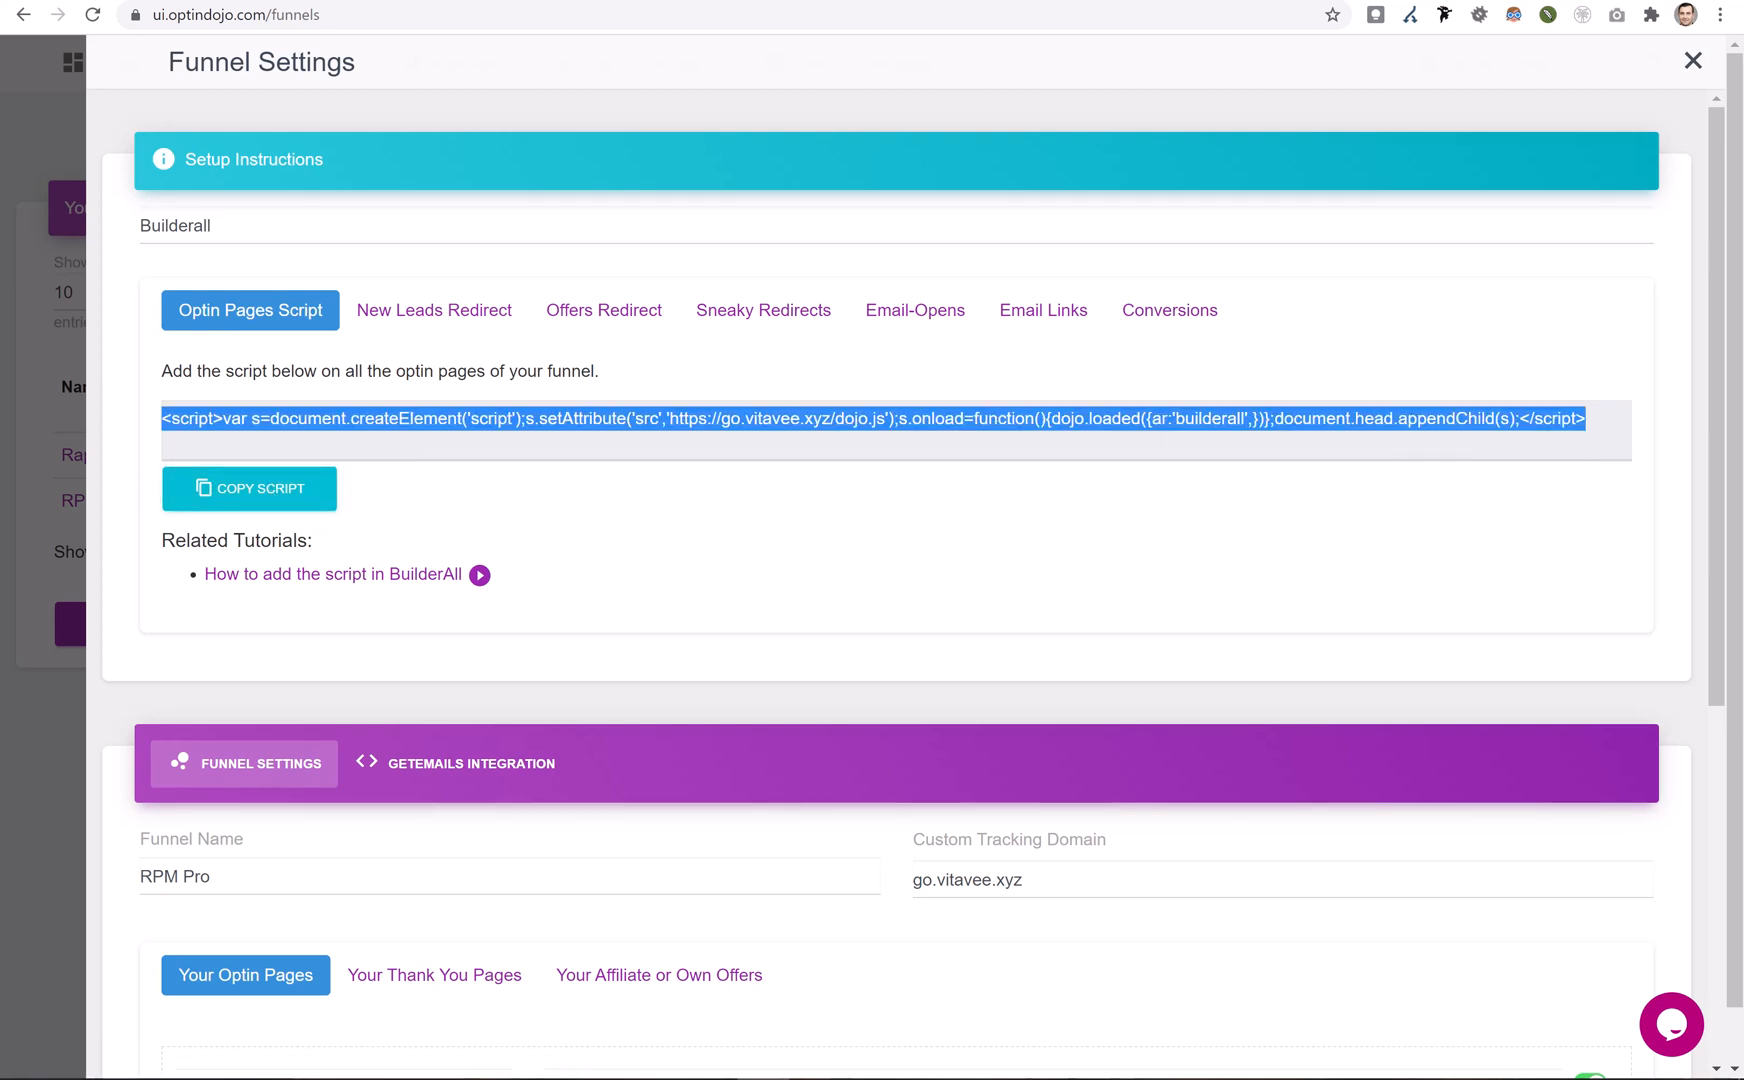
# Switch to the Cheetah site builder, examine the general site settings of 100% Rapid Profit Machine 2.0*, and return to its pages
pyautogui.hotkey('ctrl', 'Tab')
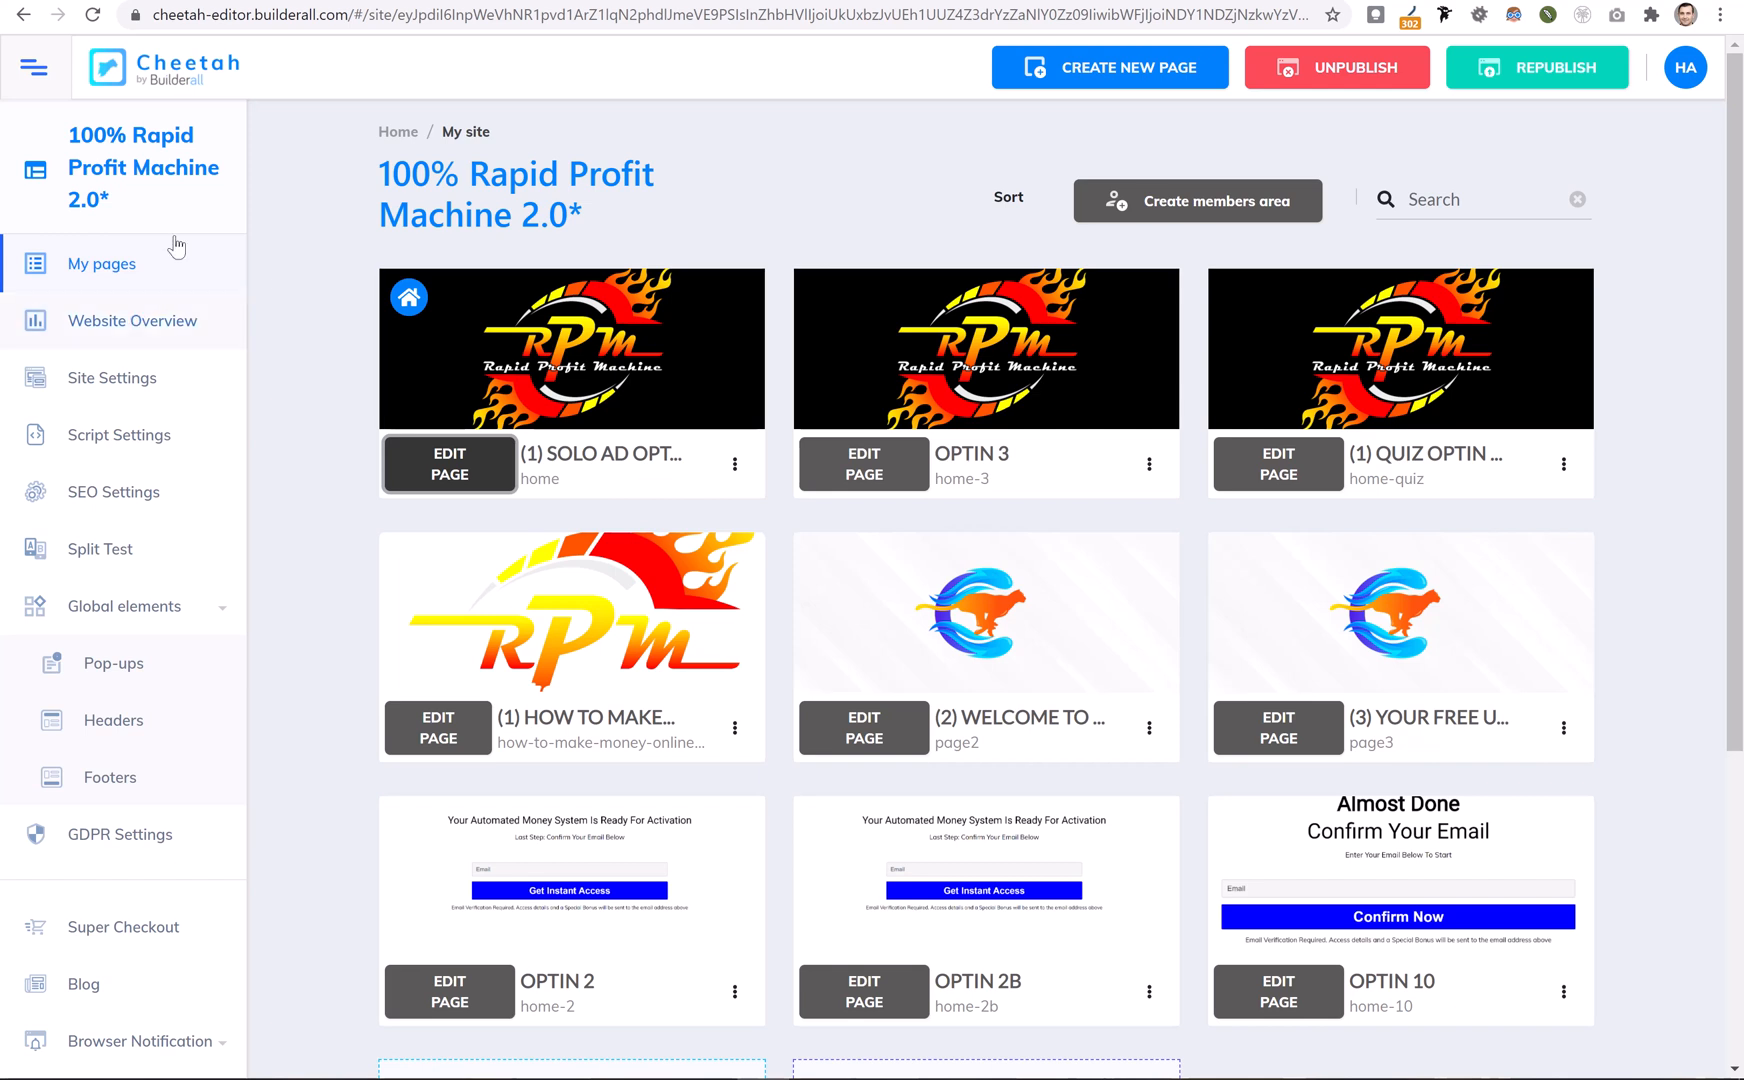
pyautogui.click(93, 380)
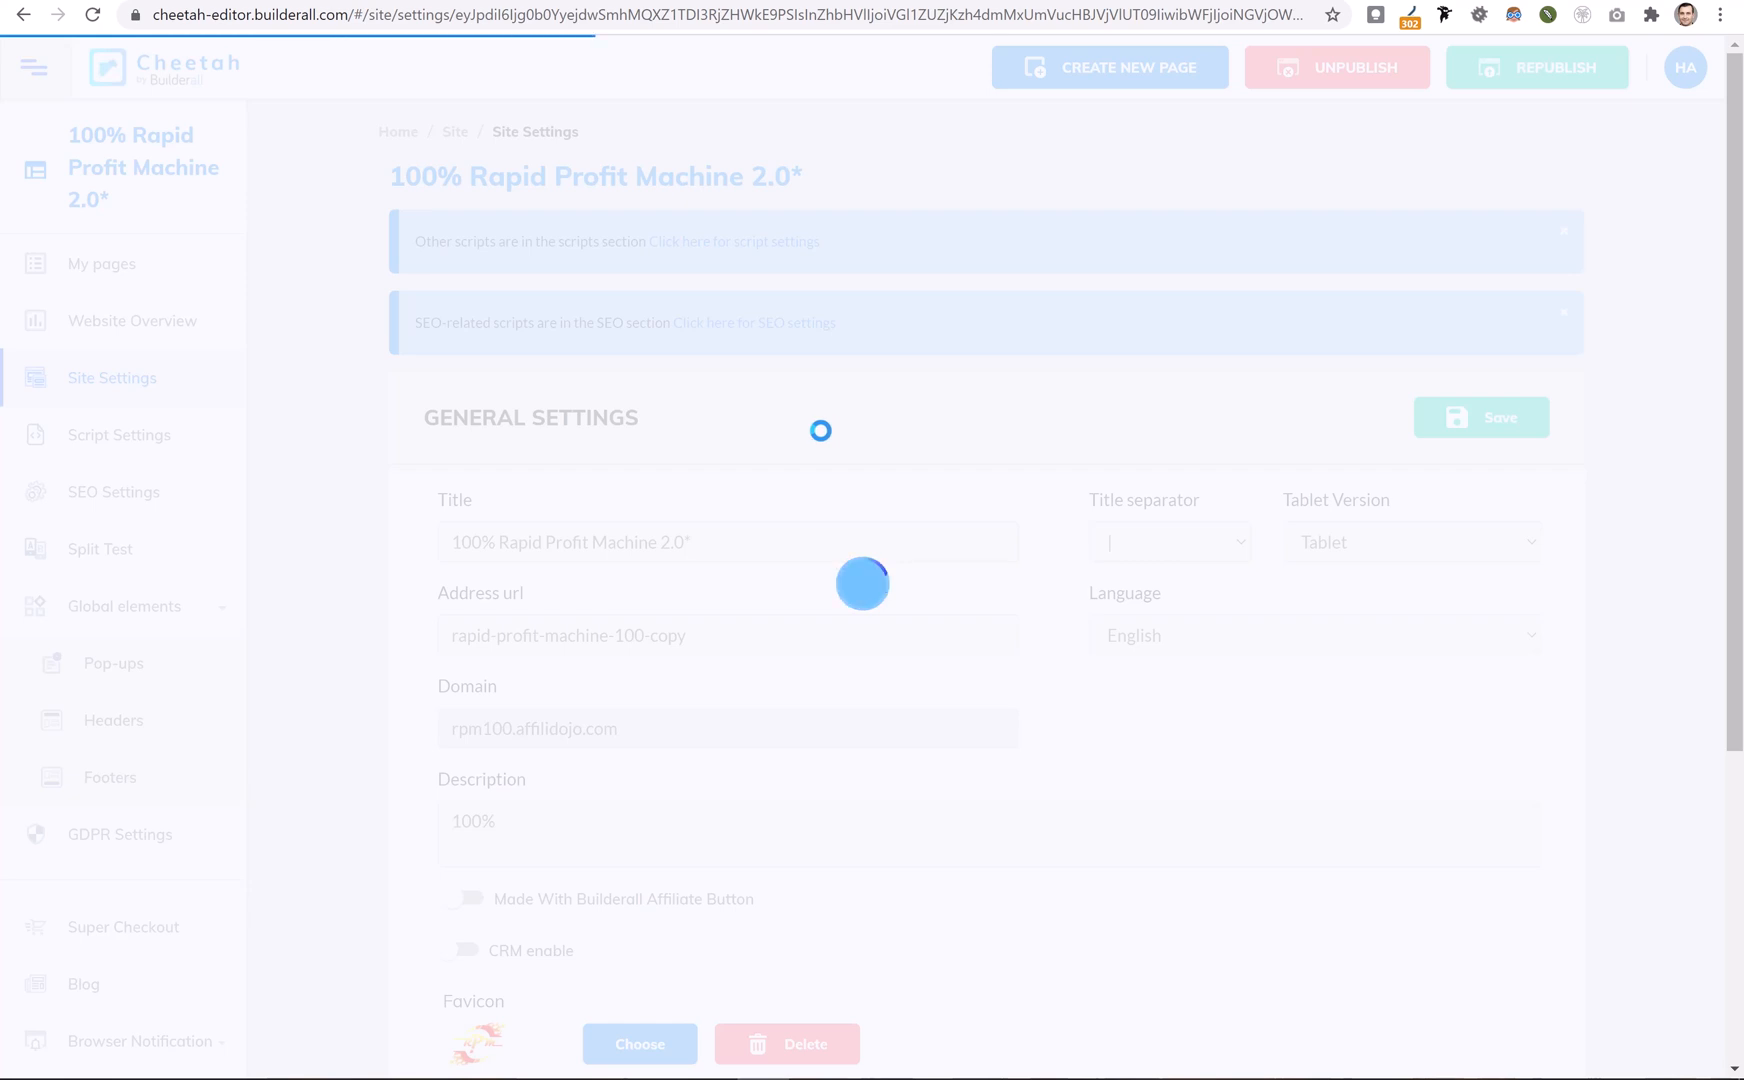
pyautogui.scroll(-4, 813, 432)
pyautogui.scroll(4, 805, 425)
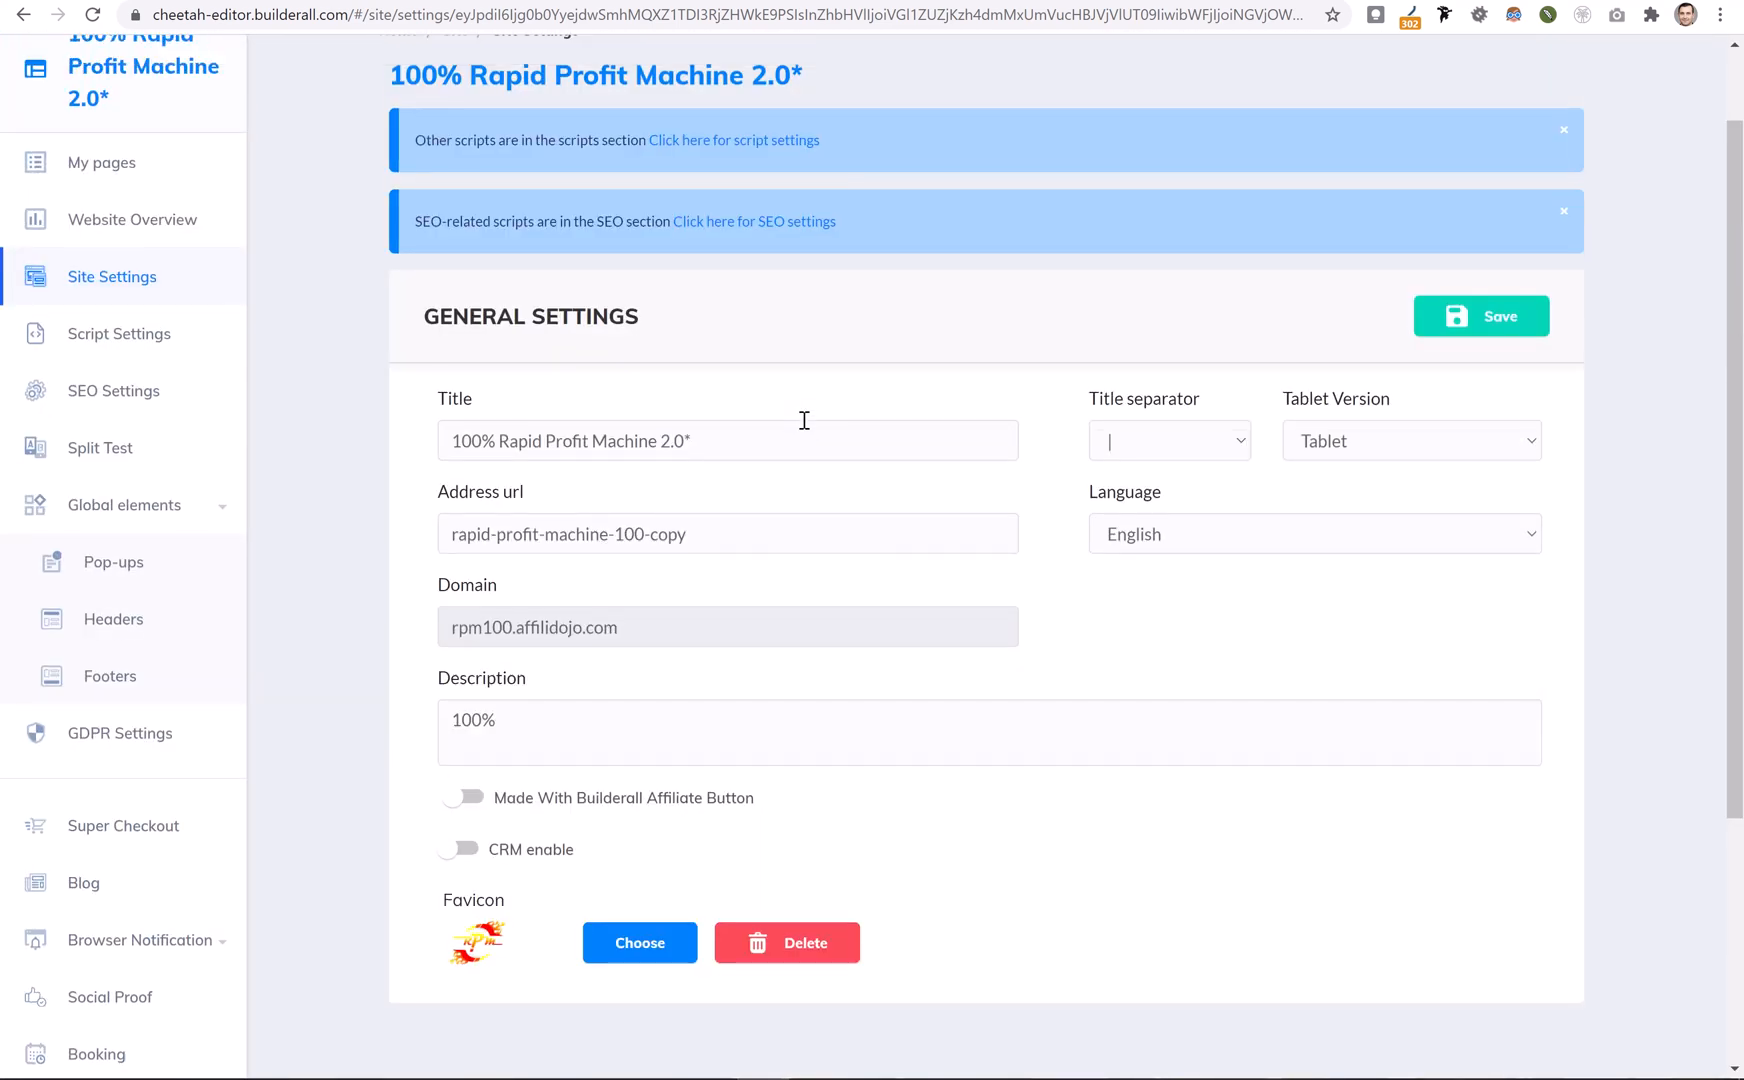
pyautogui.click(105, 262)
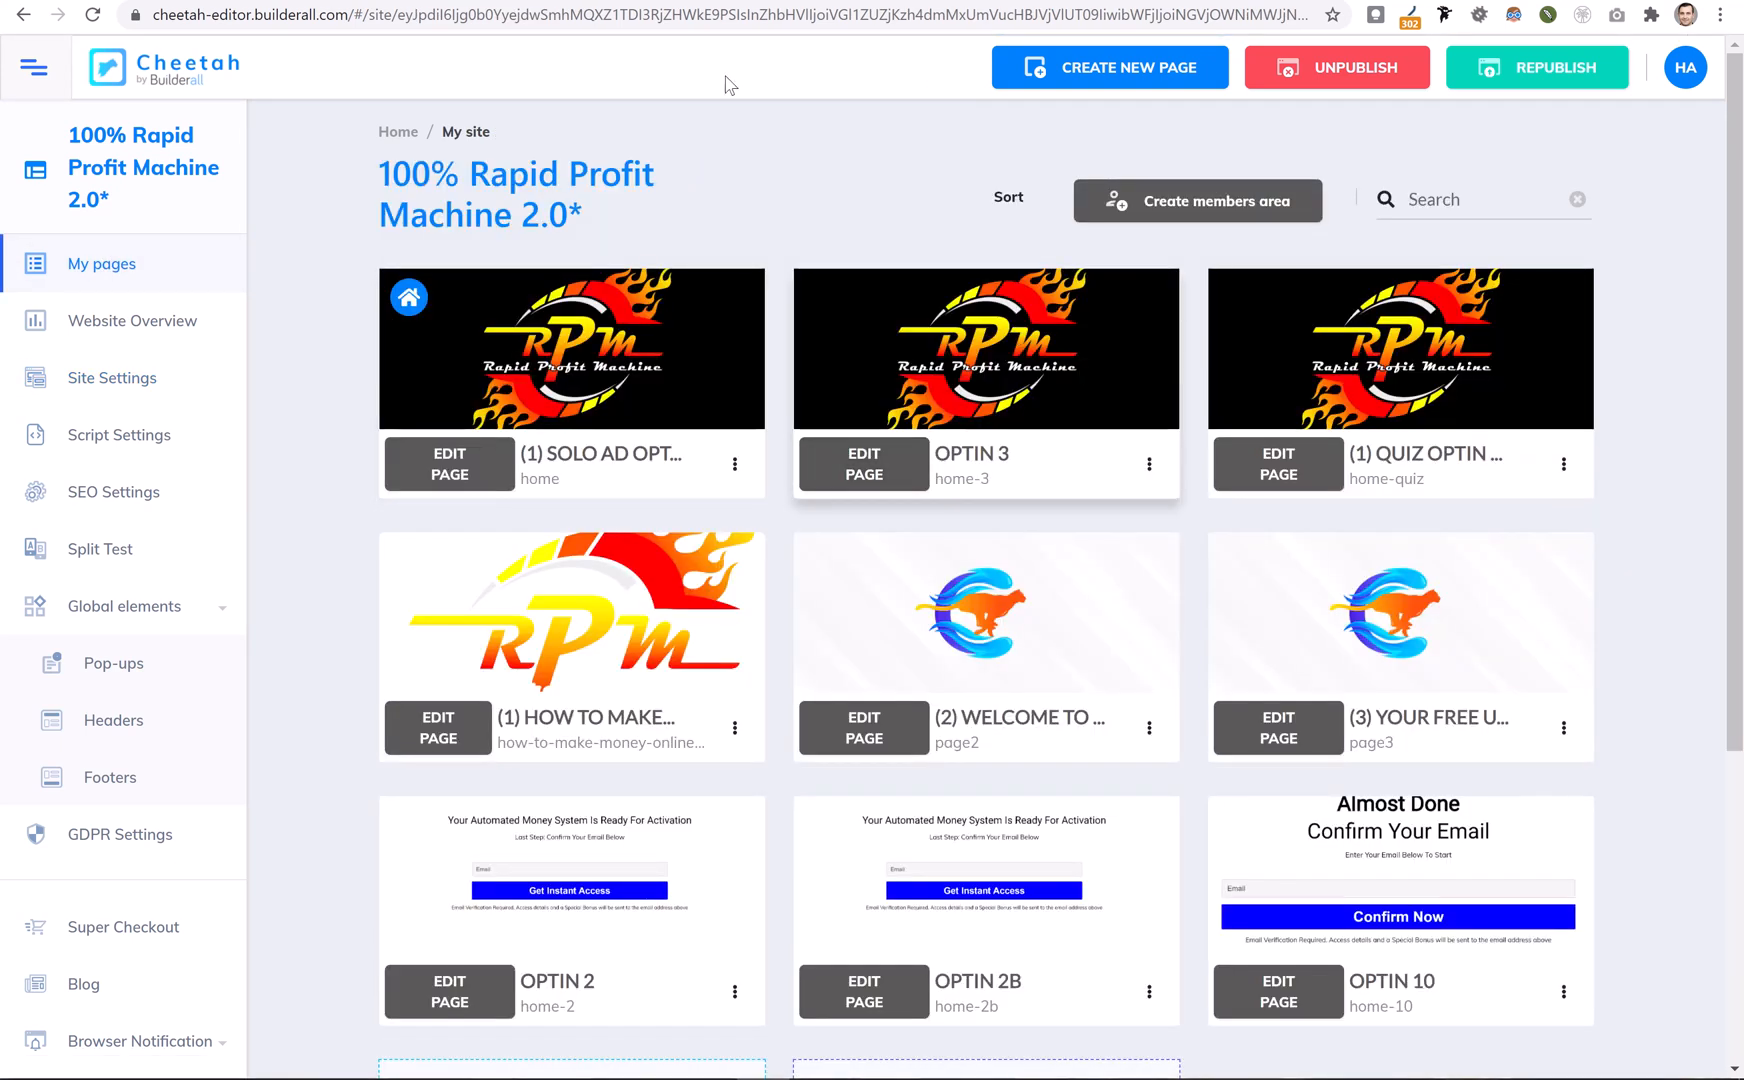
pyautogui.hotkey('ctrl', 'Tab')
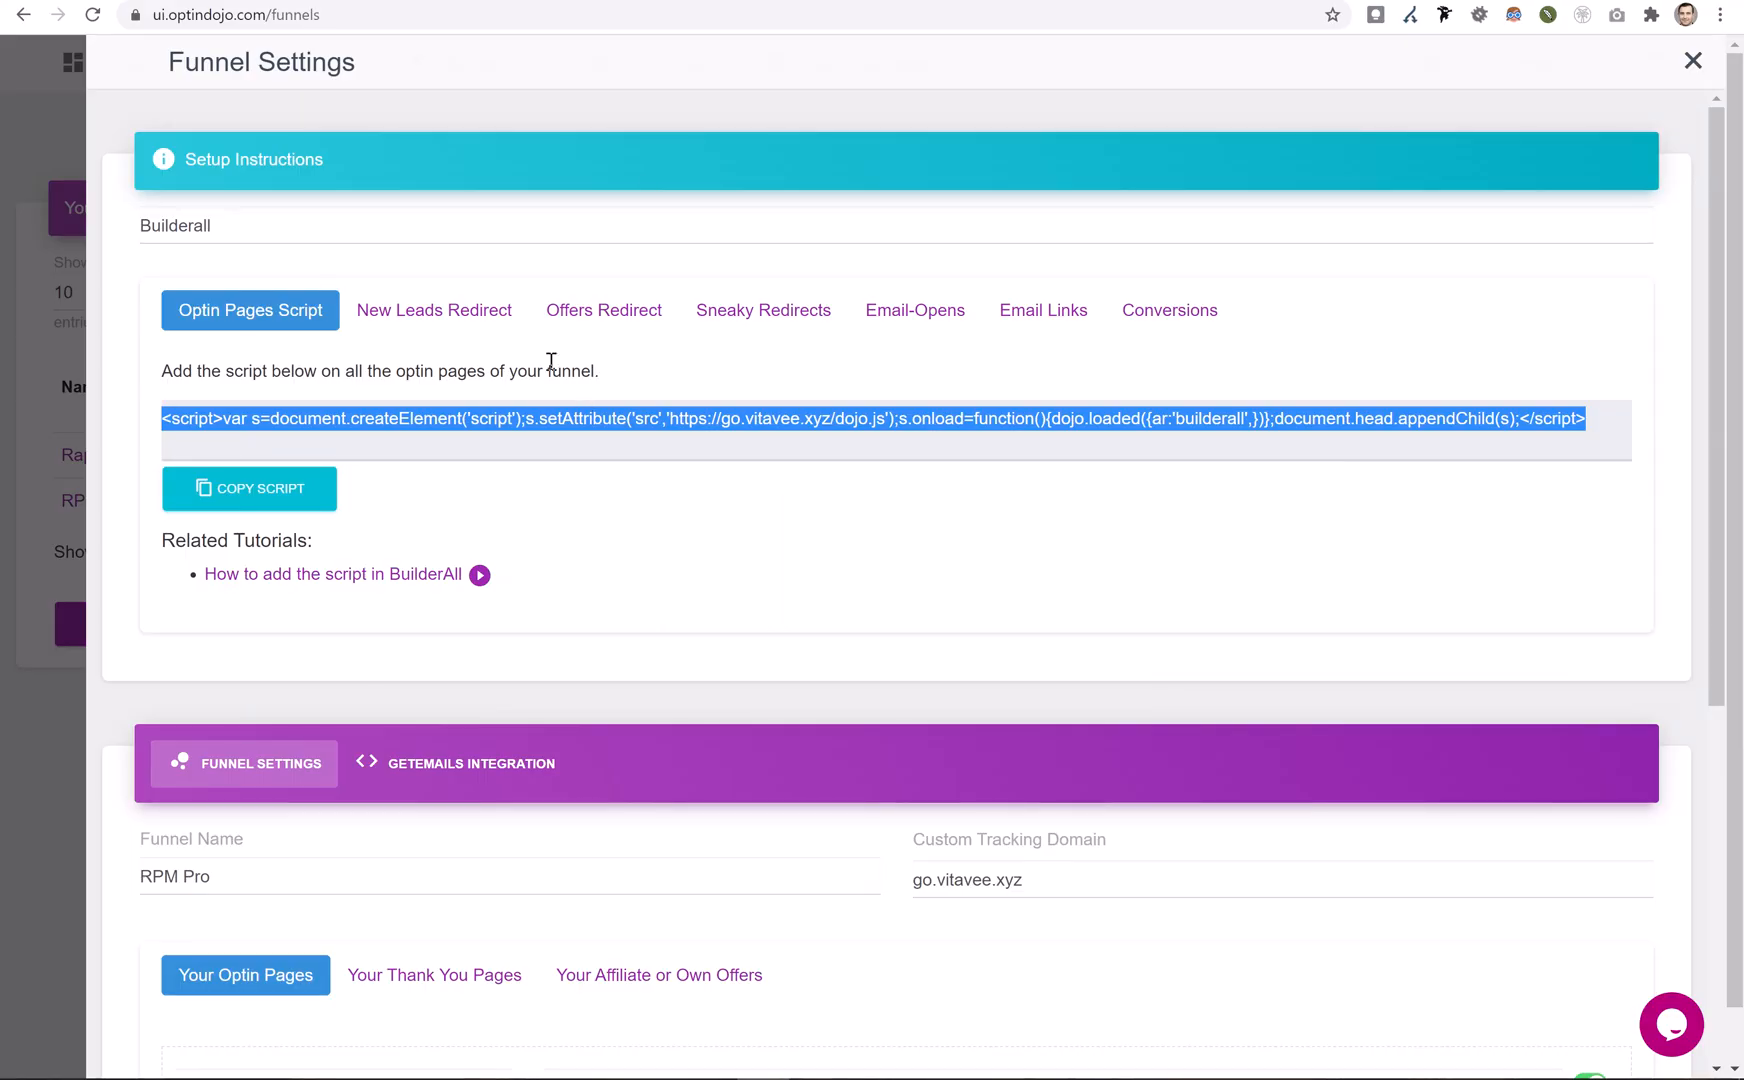
pyautogui.scroll(-3, 441, 669)
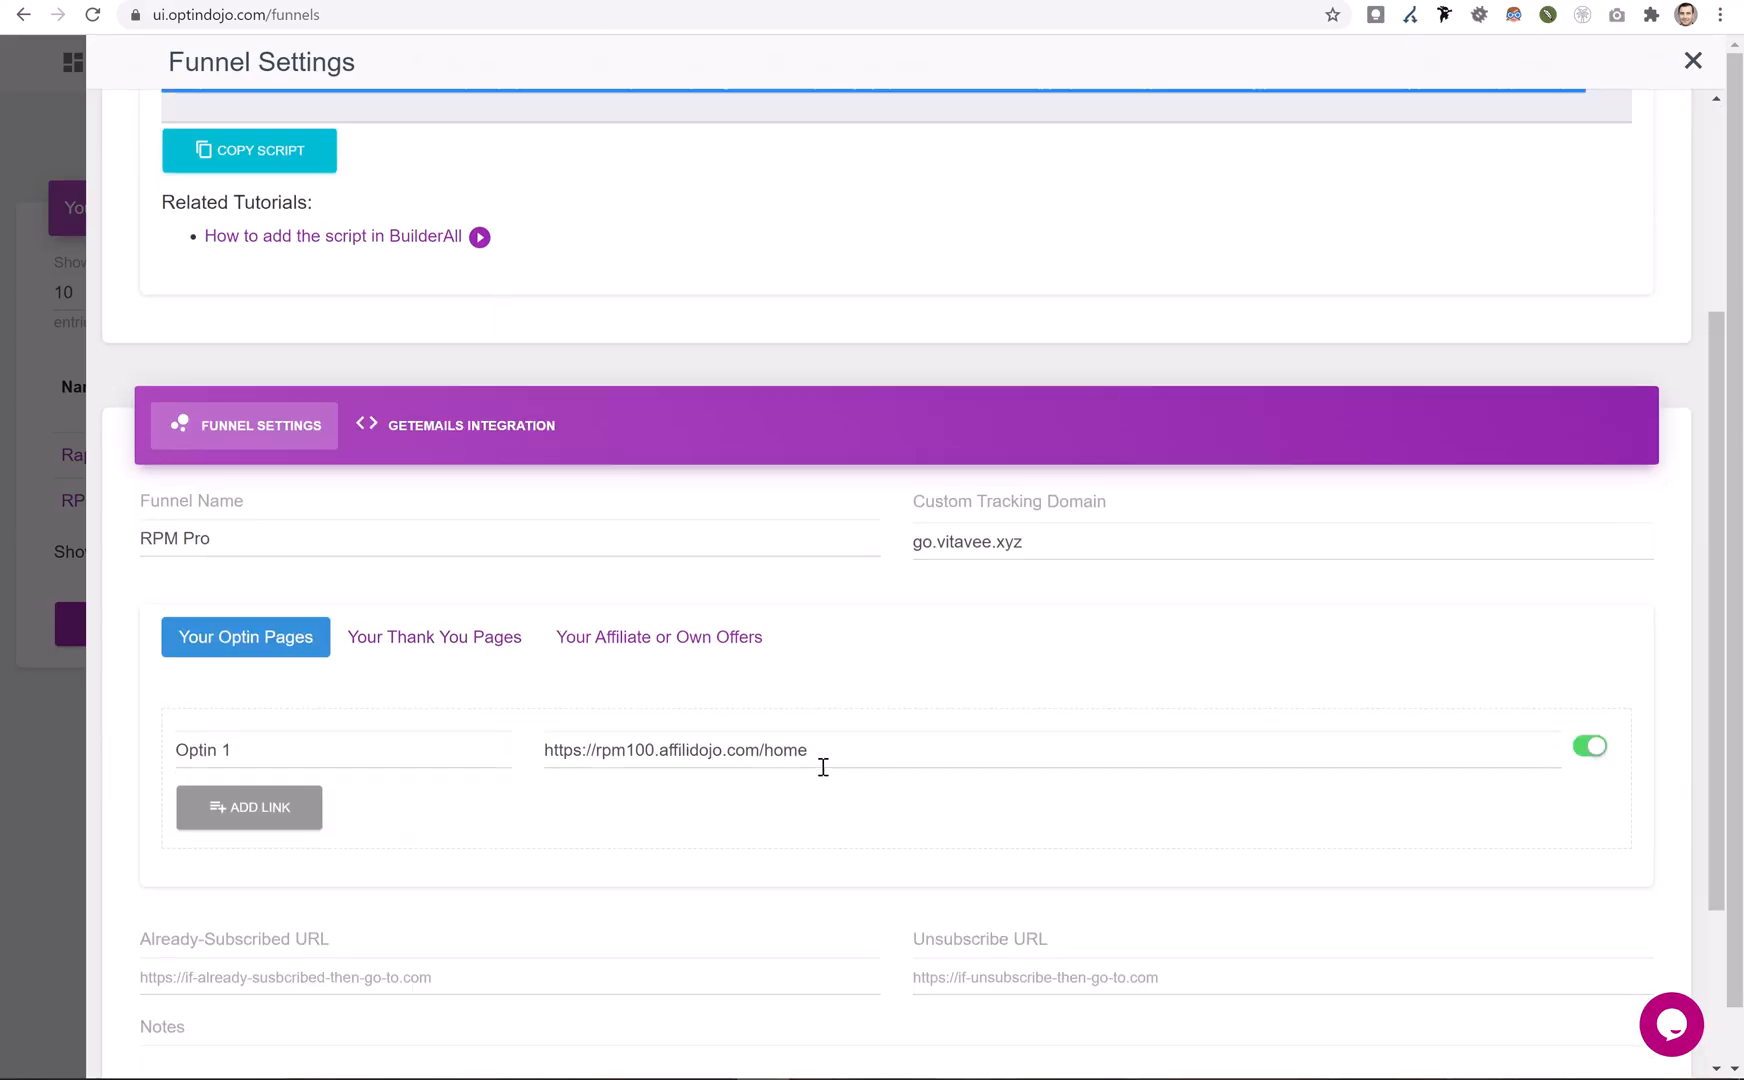
pyautogui.scroll(3, 824, 767)
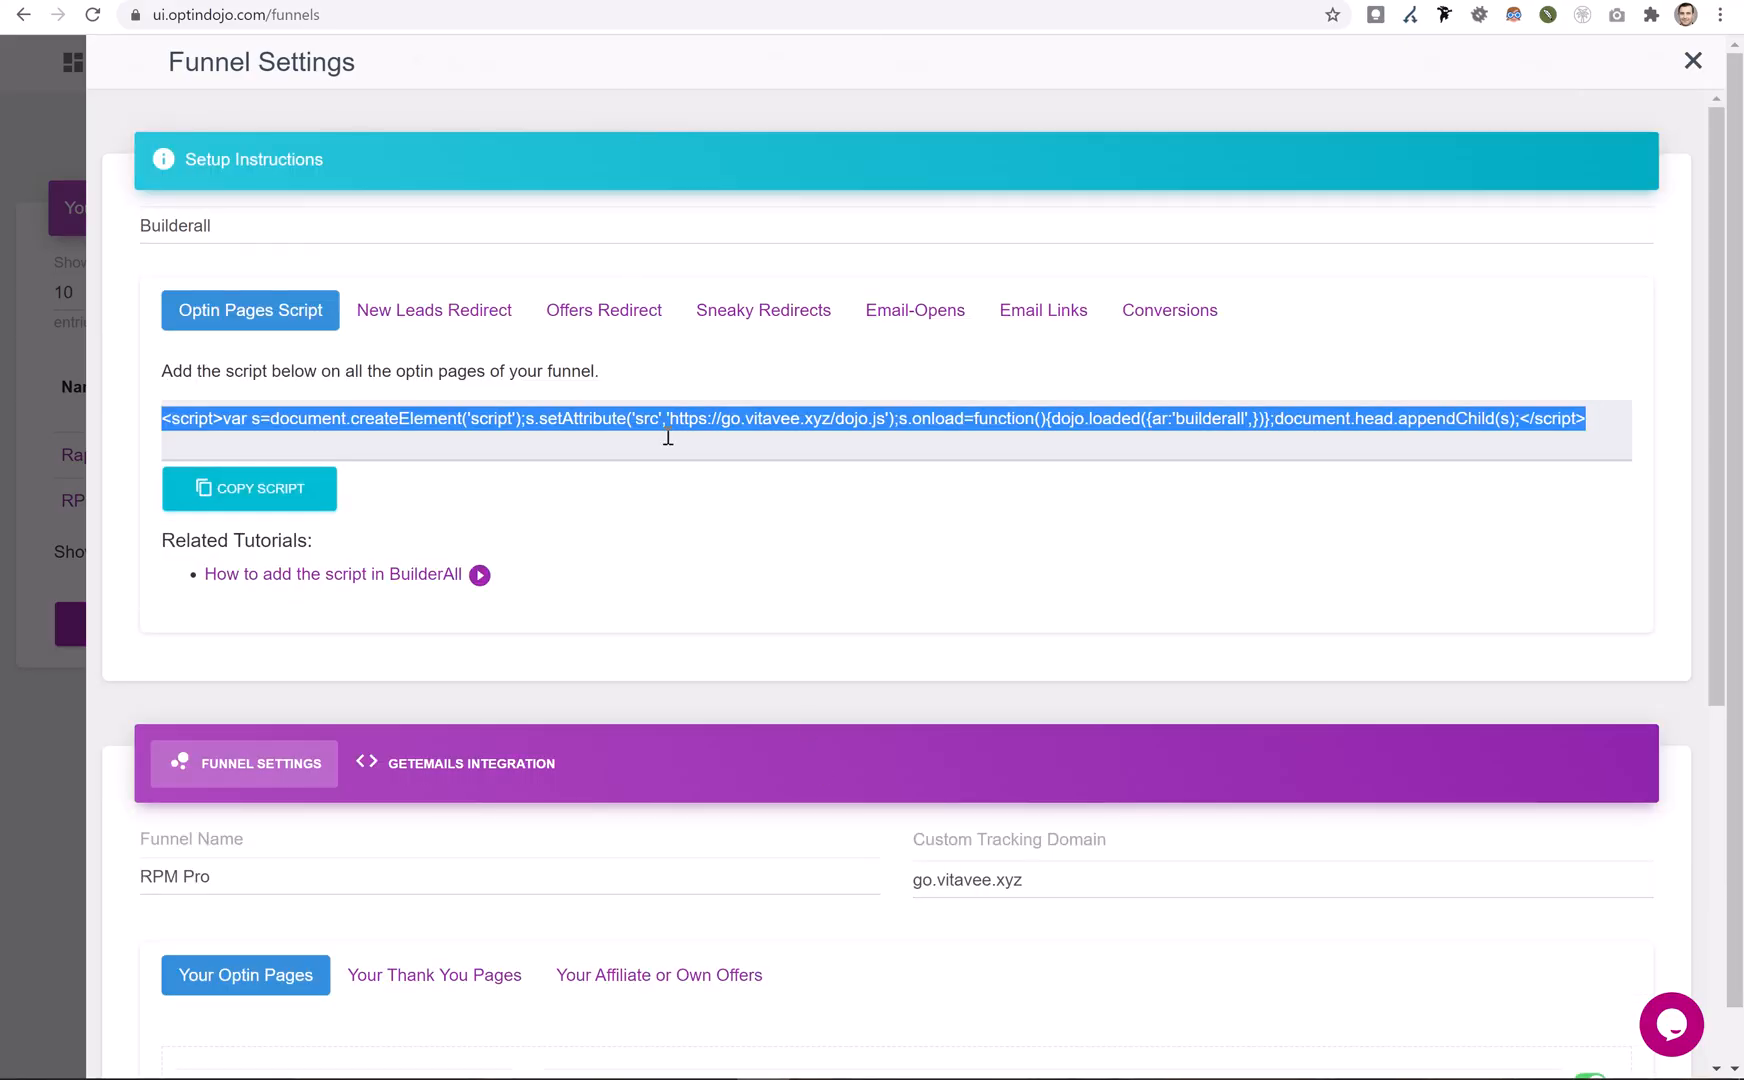
pyautogui.scroll(-3, 821, 635)
pyautogui.click(893, 802)
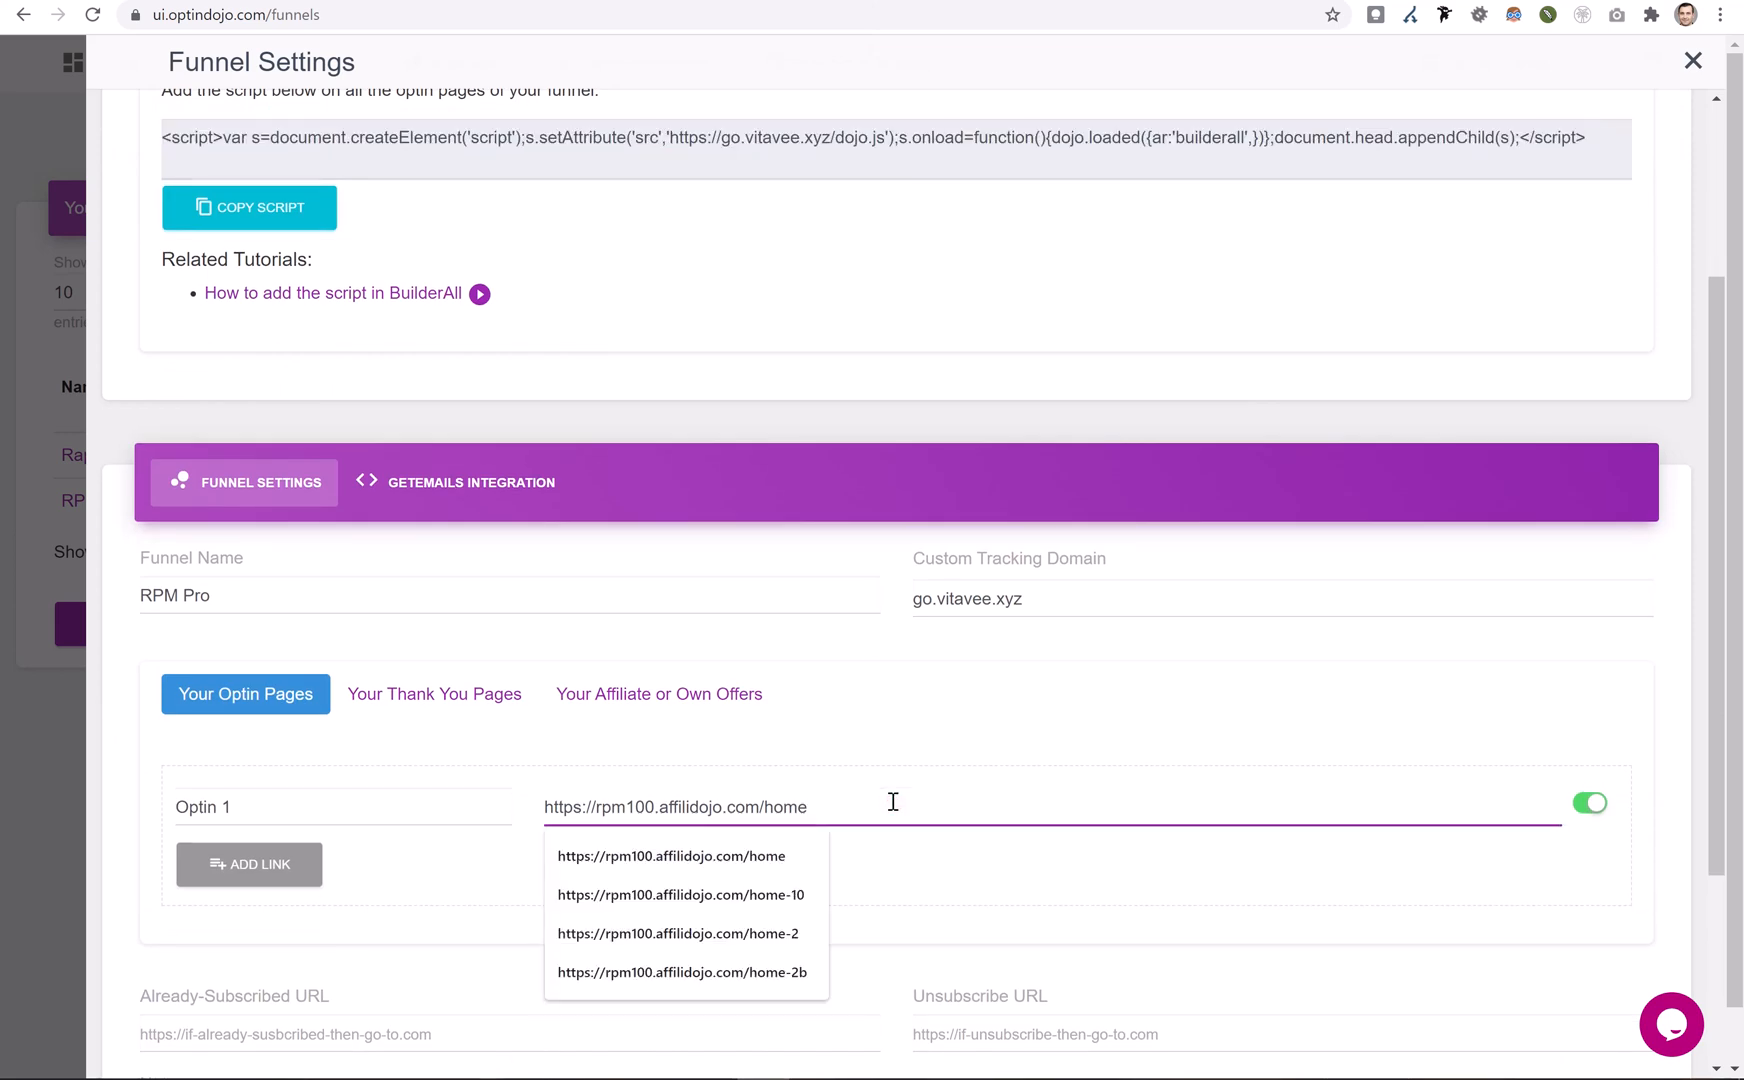
pyautogui.write('-3')
pyautogui.scroll(-3, 587, 630)
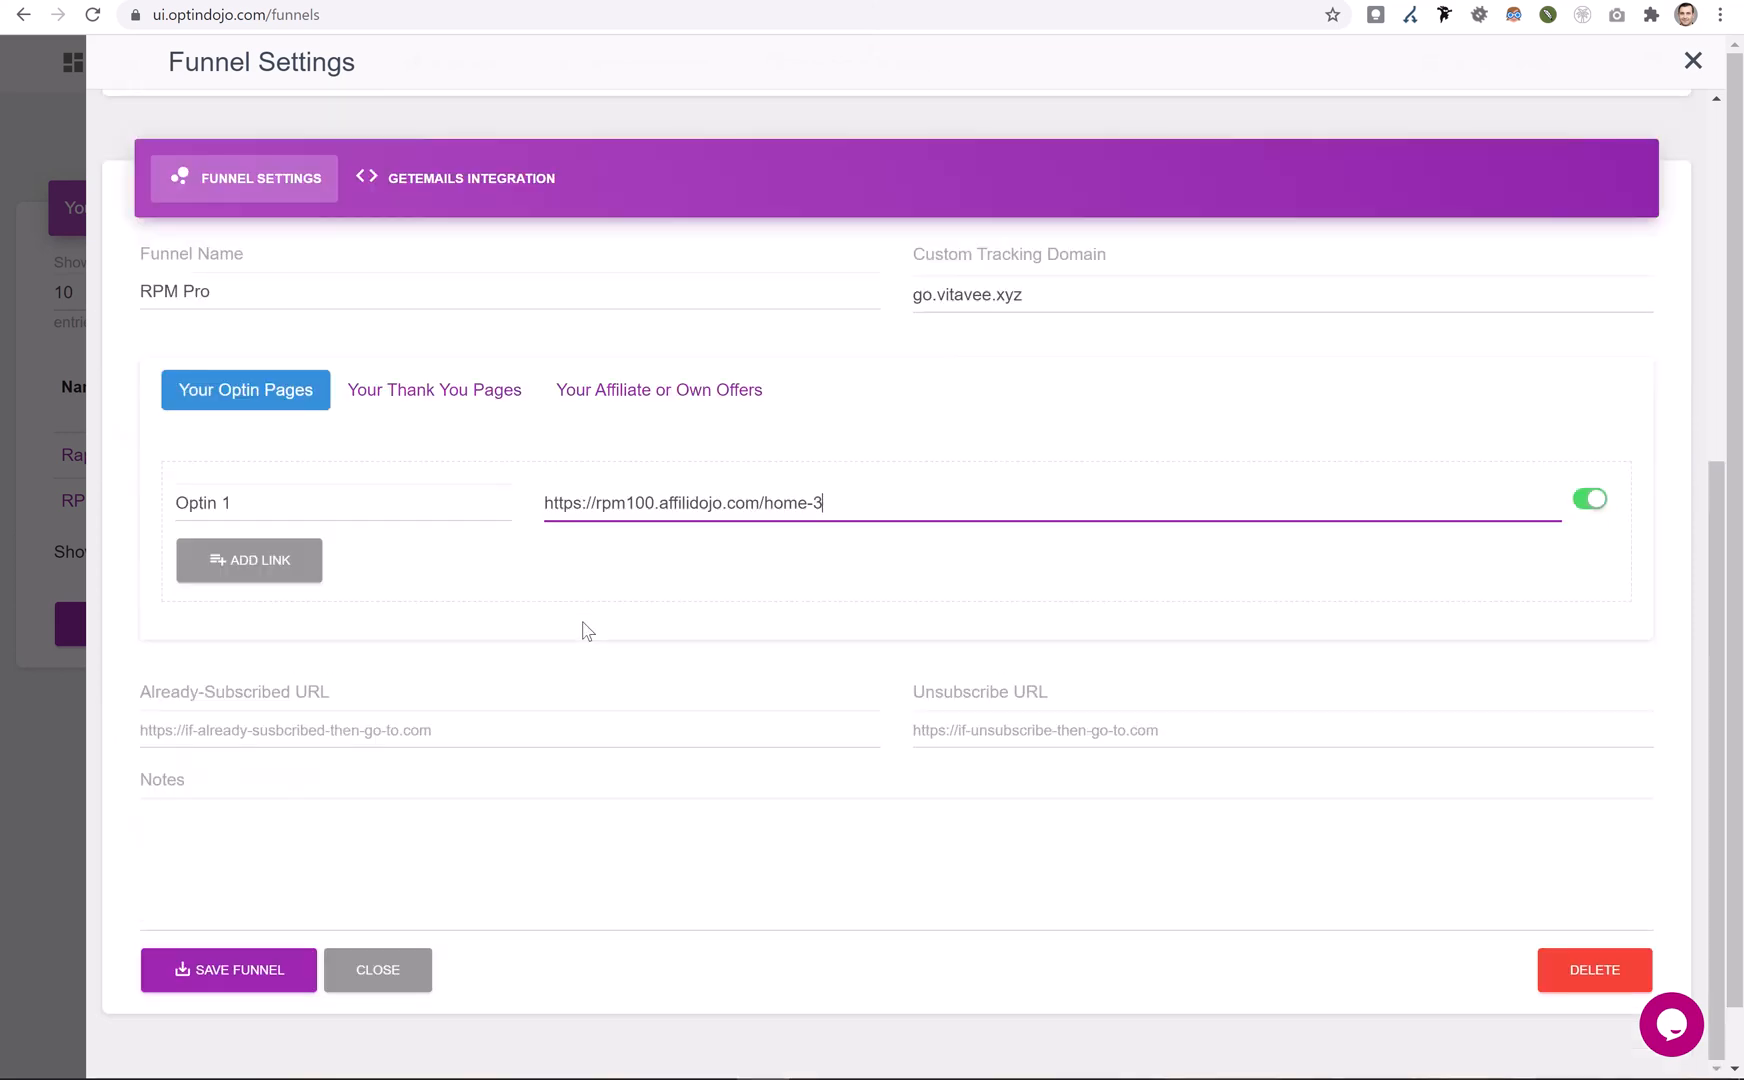
pyautogui.click(228, 972)
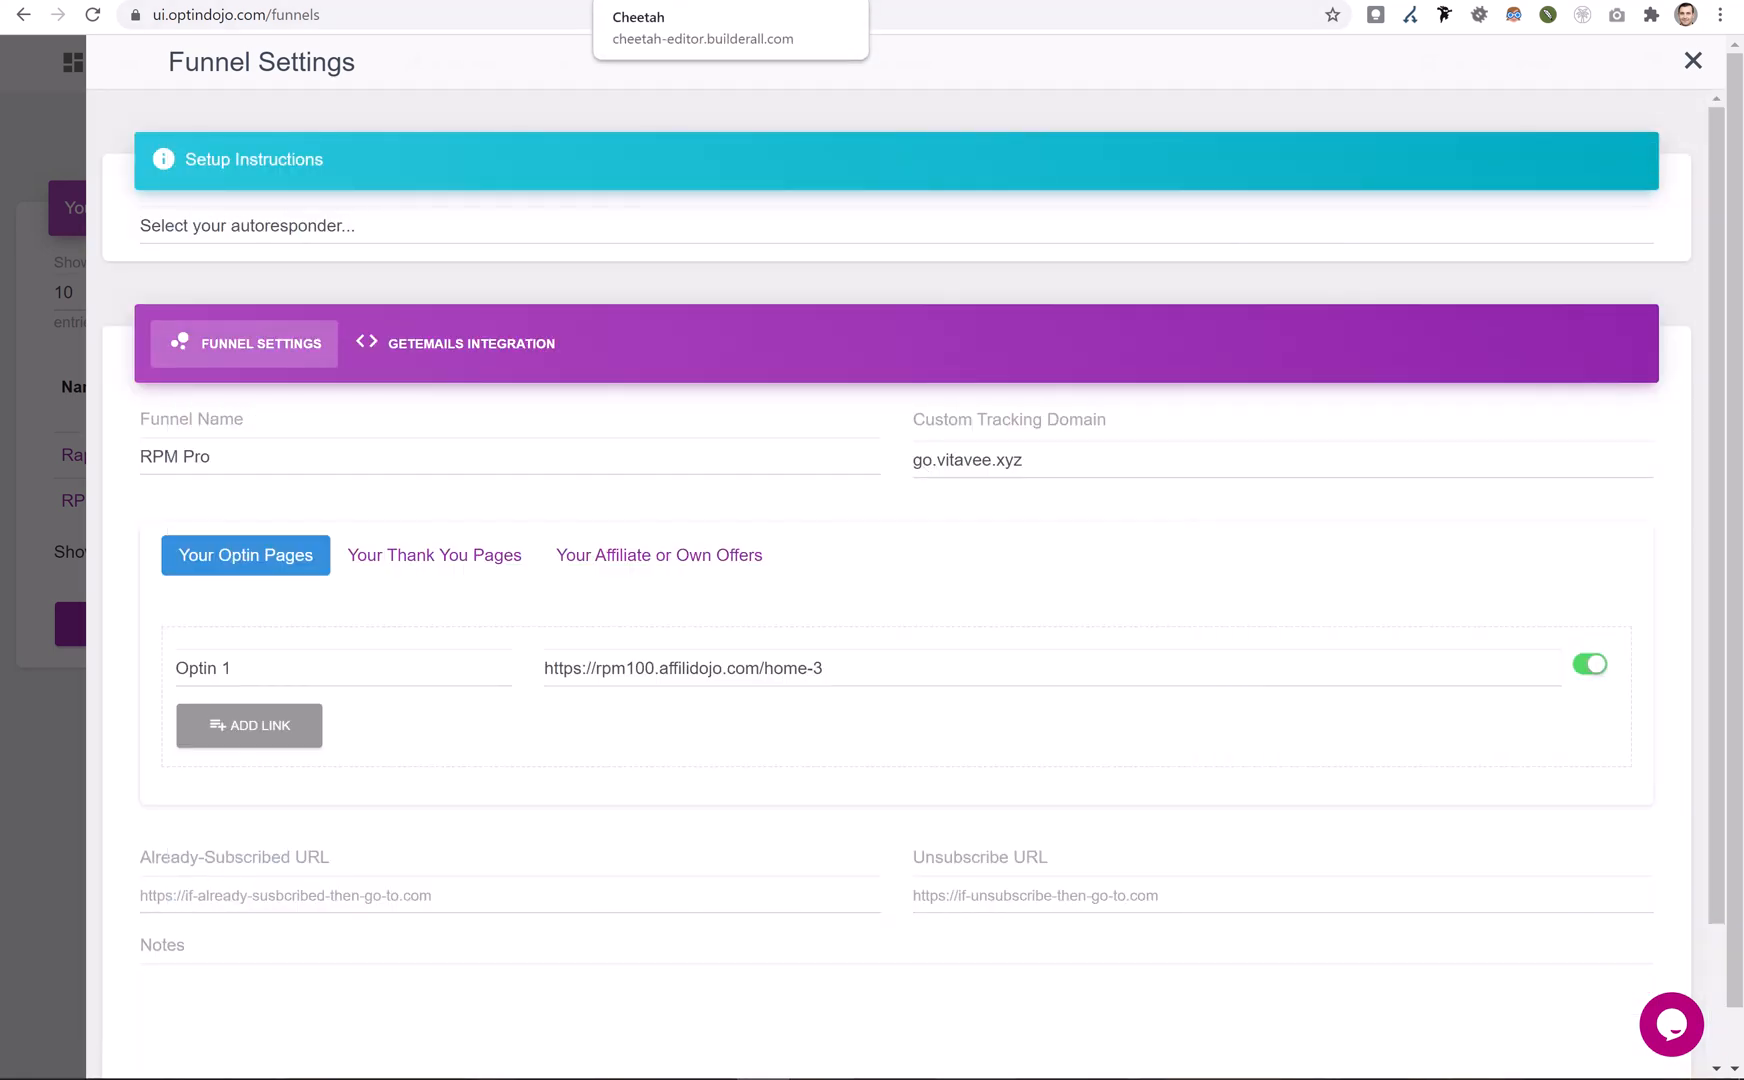
# In Cheetah, examine the page script in the Optin 3 page's settings and return to the site's page list
pyautogui.click(700, 2)
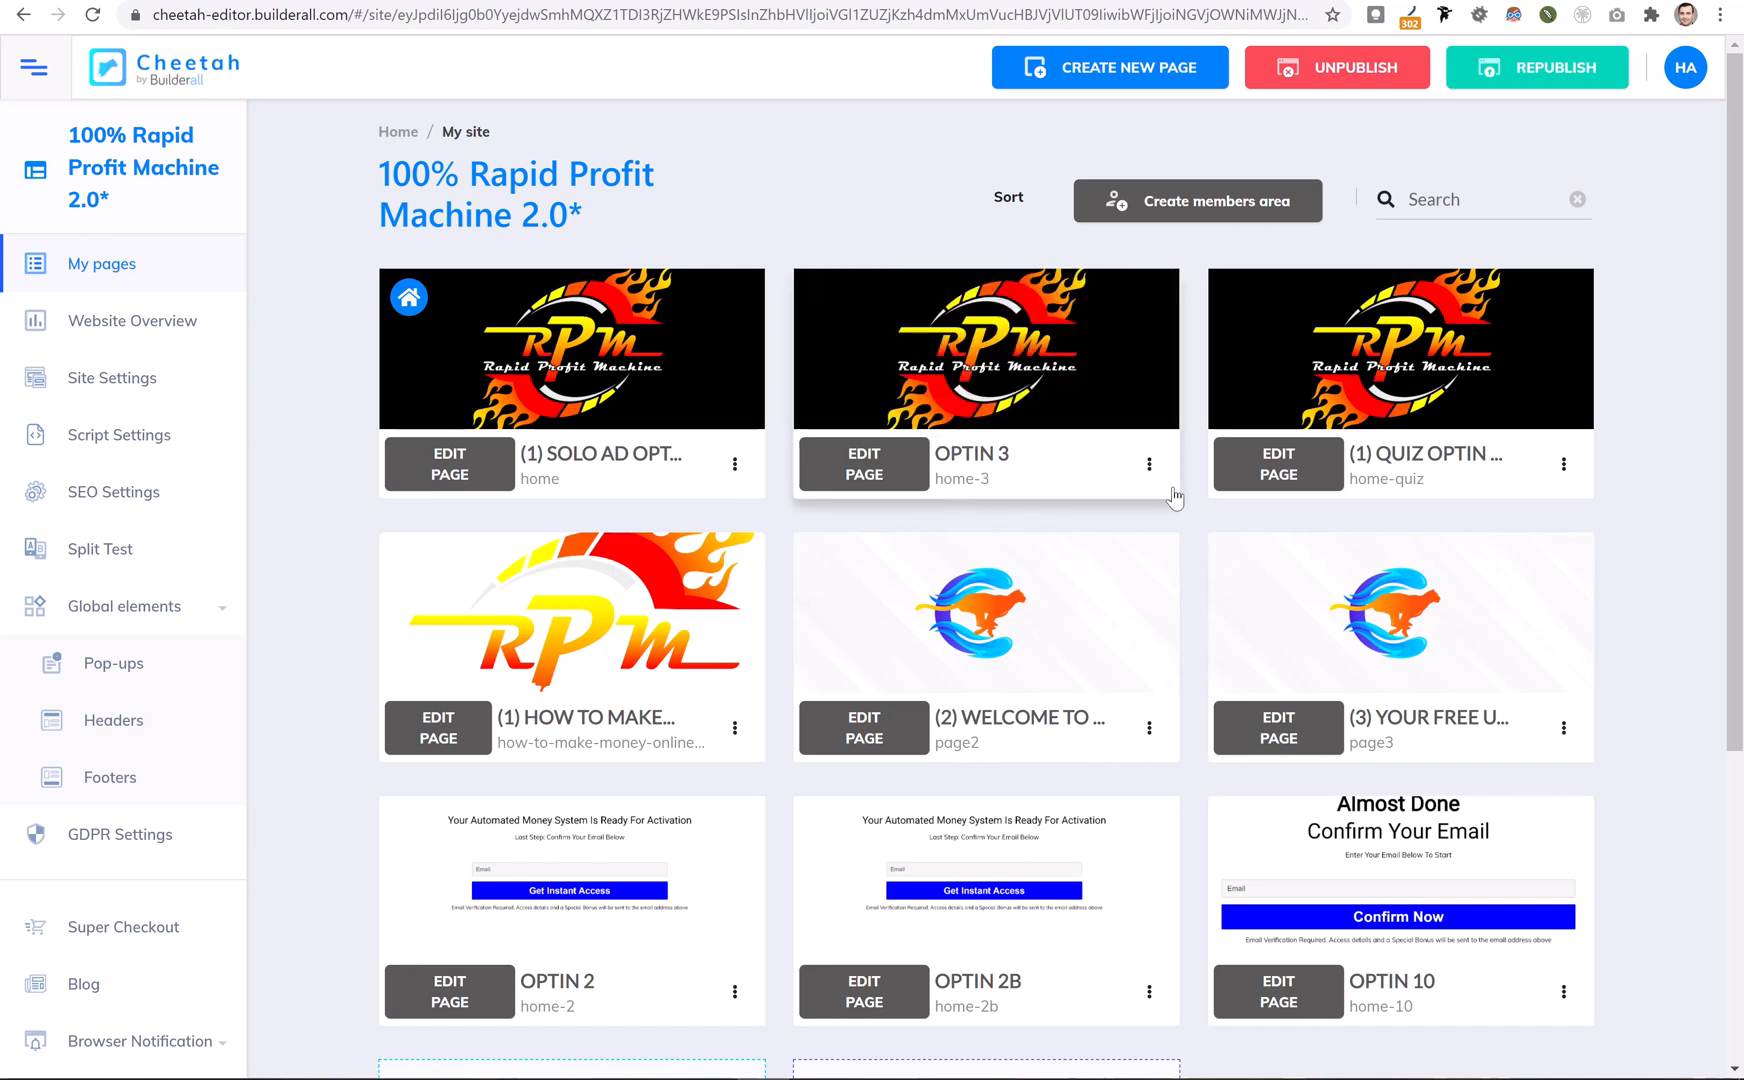
pyautogui.click(1148, 466)
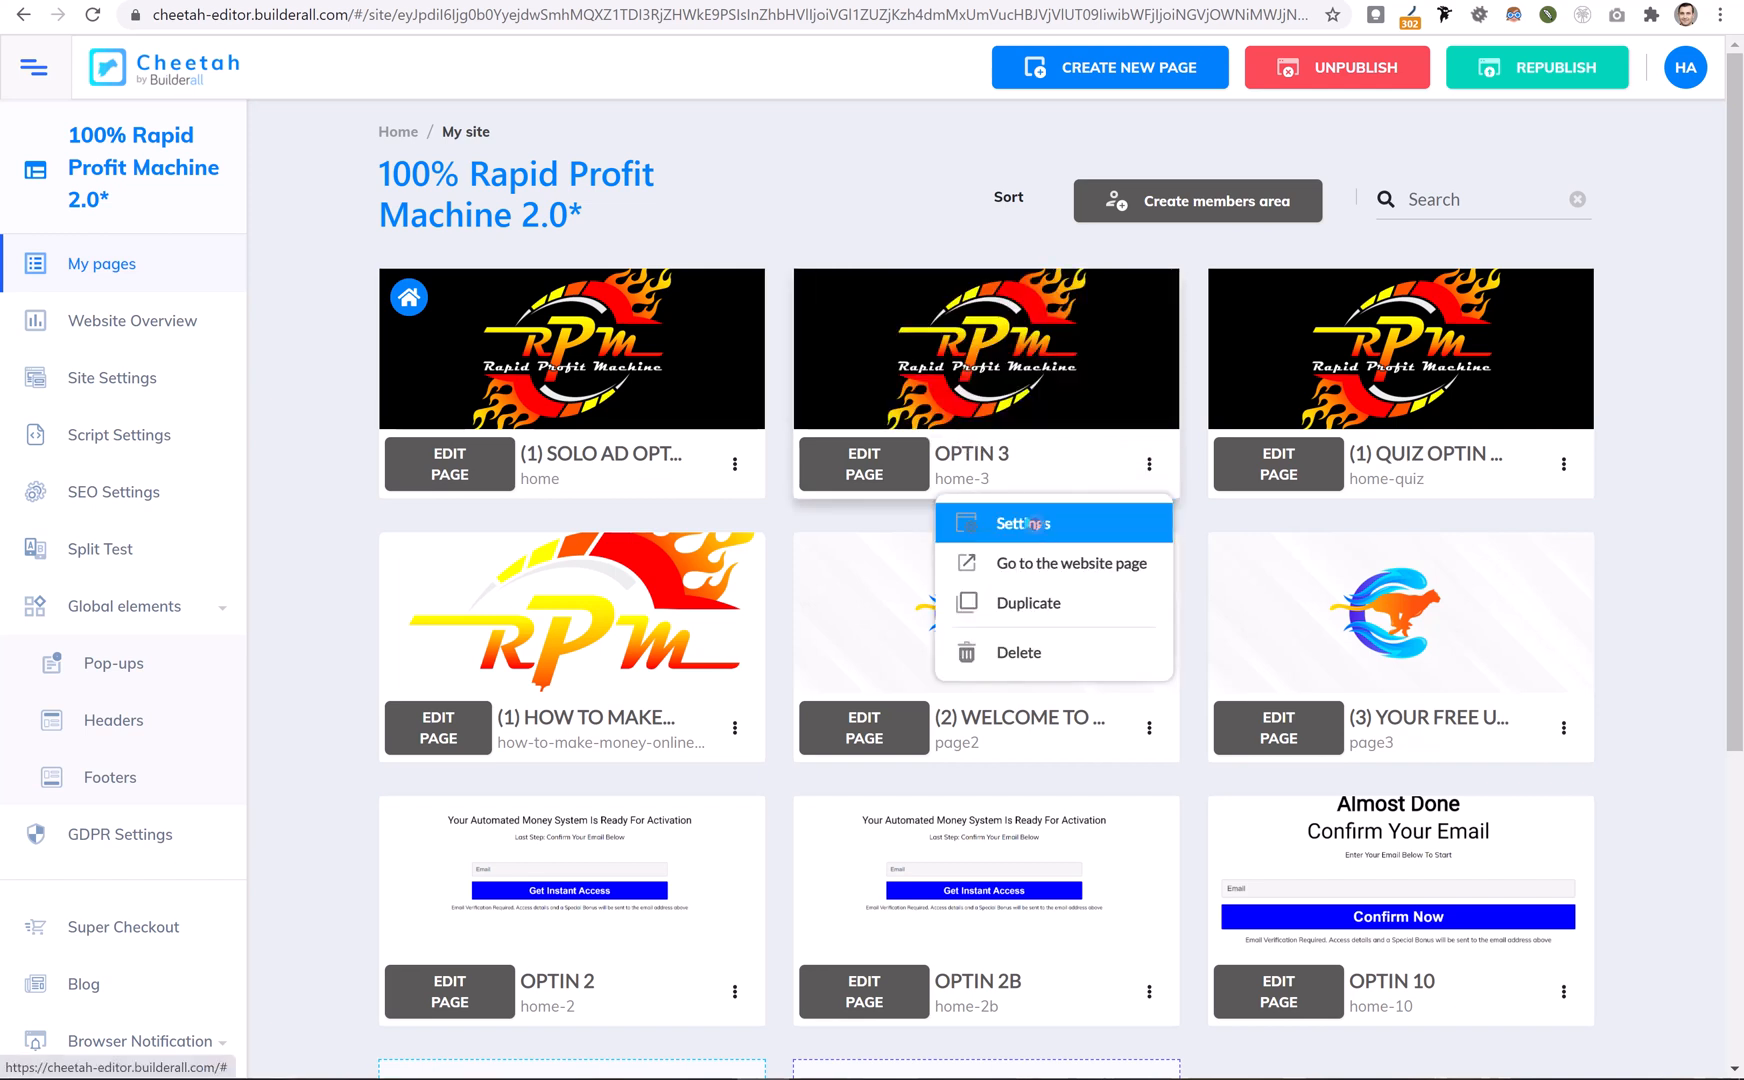
pyautogui.click(1032, 522)
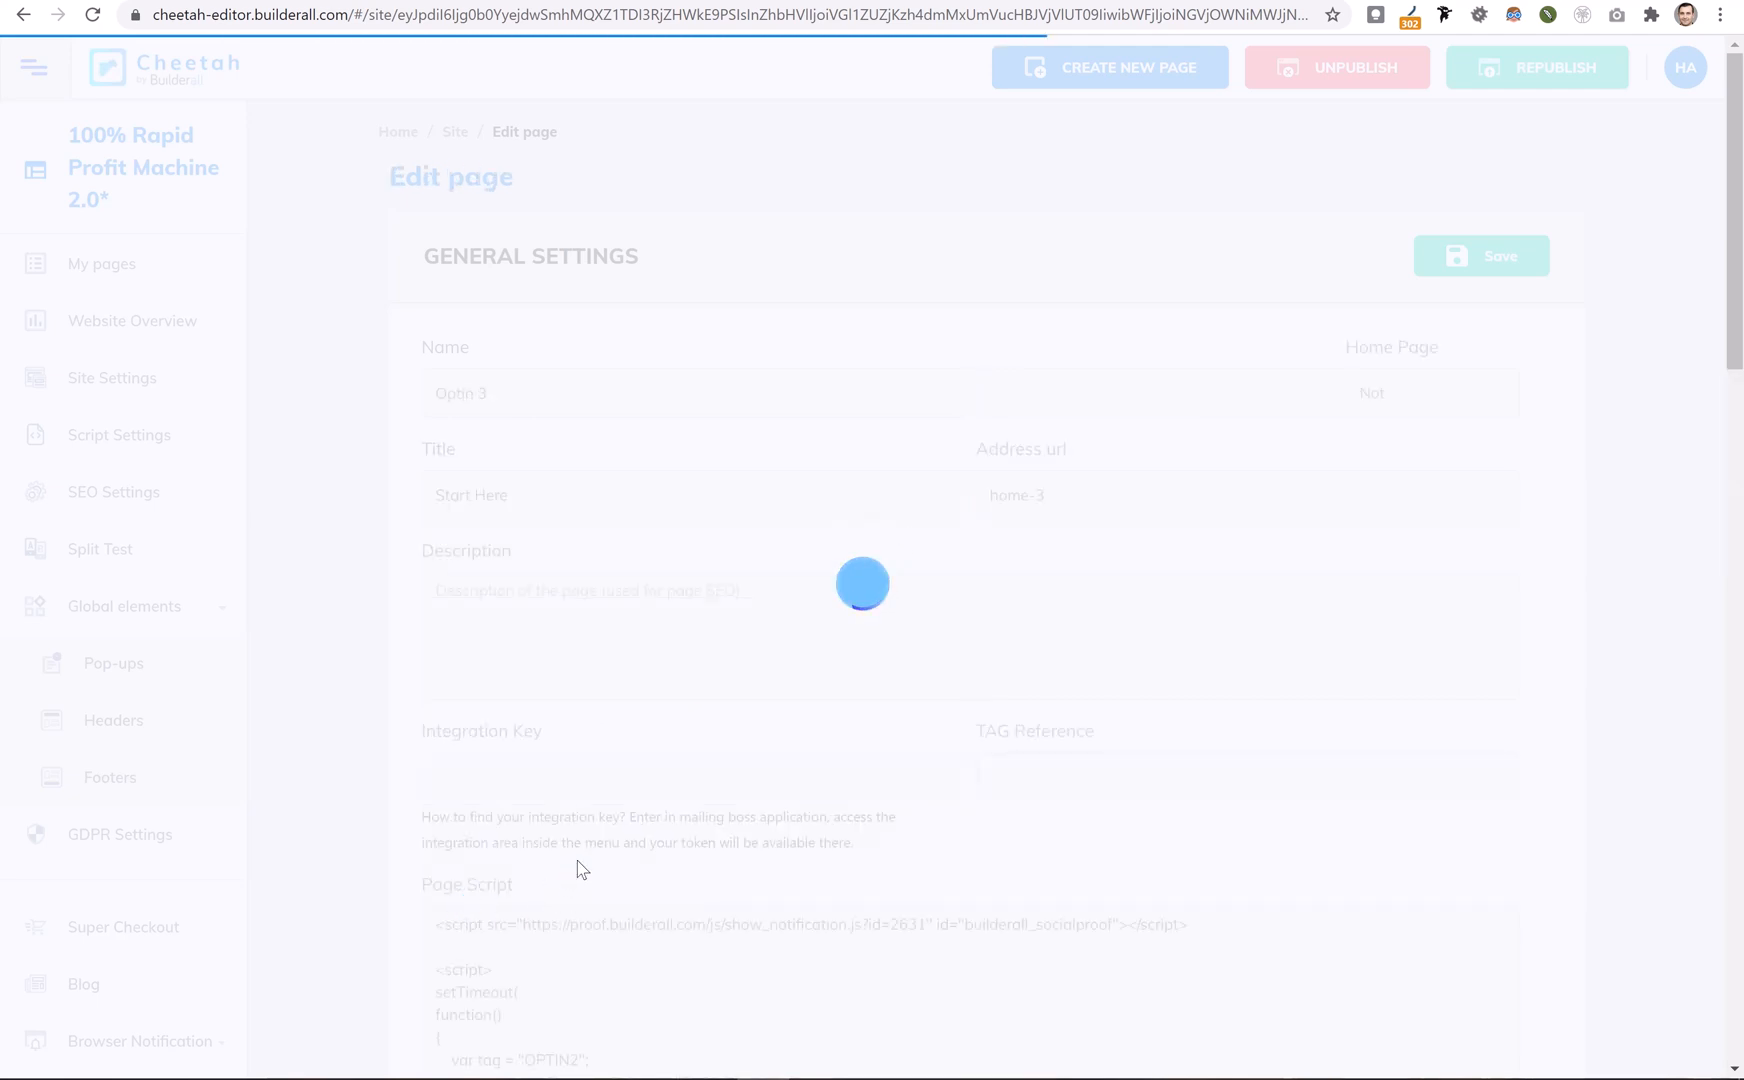
pyautogui.scroll(-4, 608, 840)
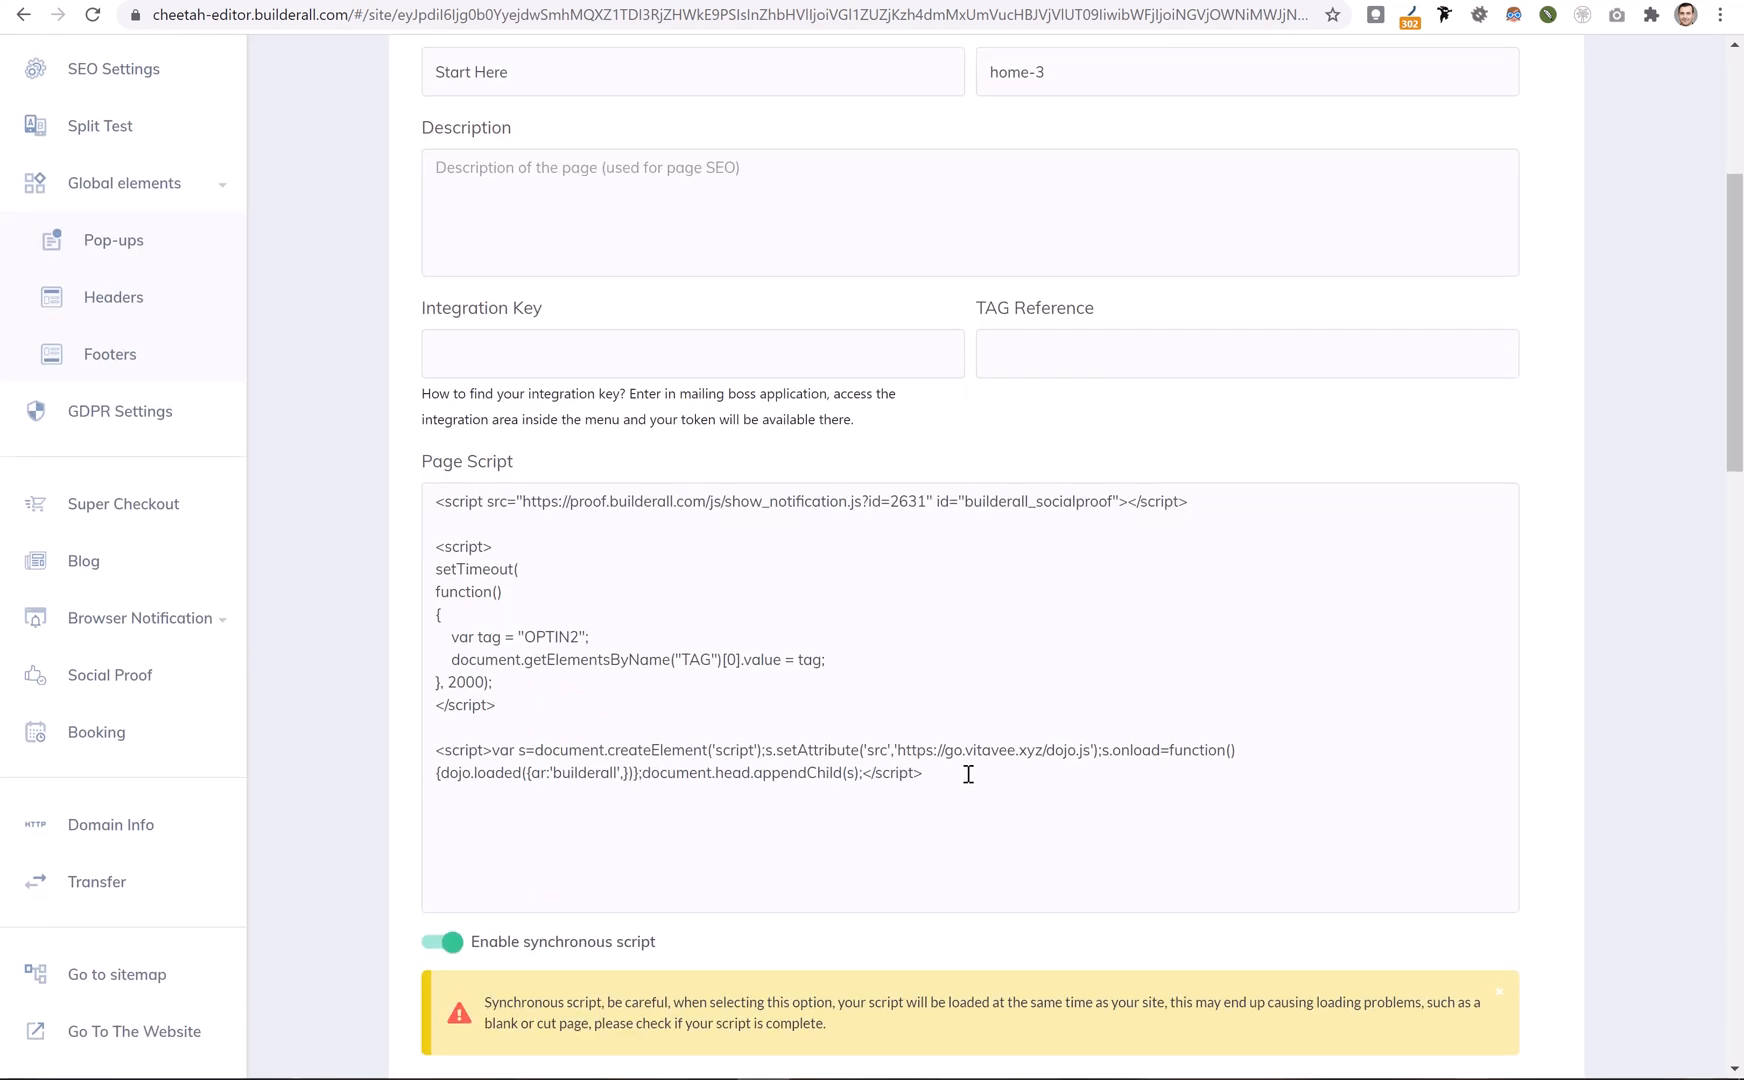
pyautogui.moveTo(968, 774); pyautogui.dragTo(388, 503)
pyautogui.click(934, 862)
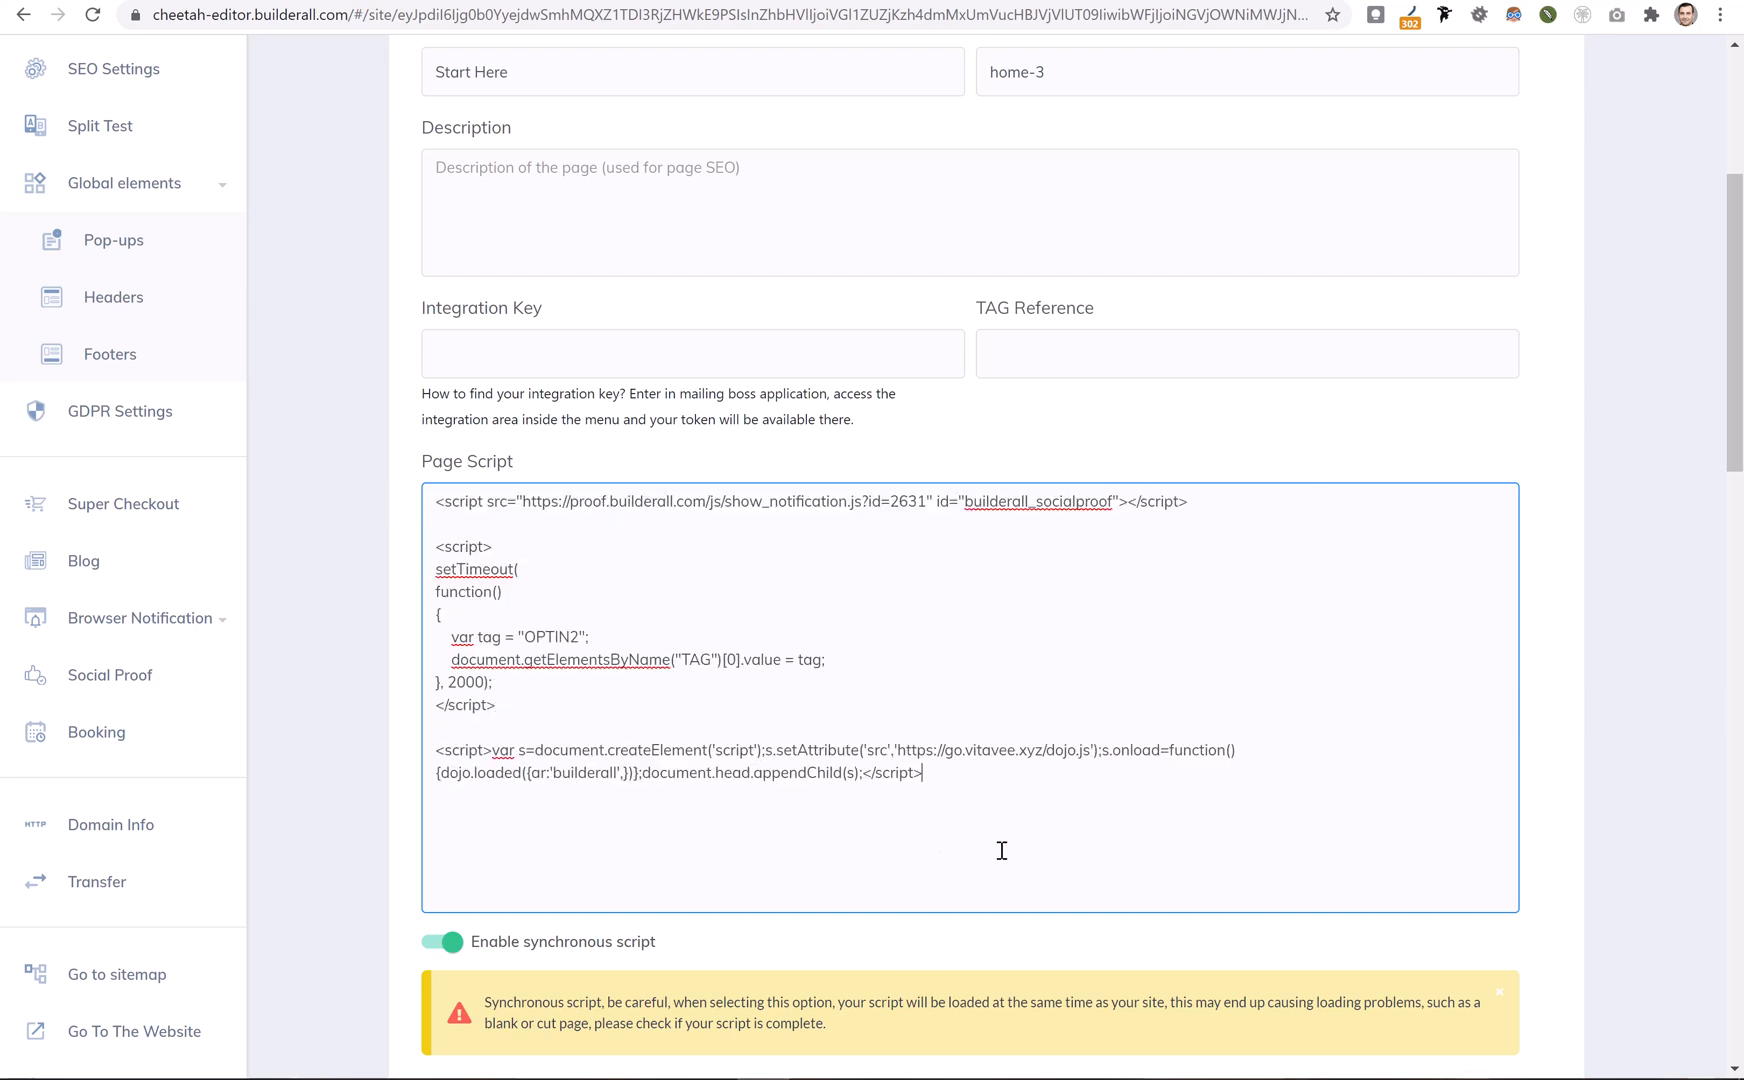
pyautogui.scroll(-4, 1000, 849)
pyautogui.scroll(8, 1018, 387)
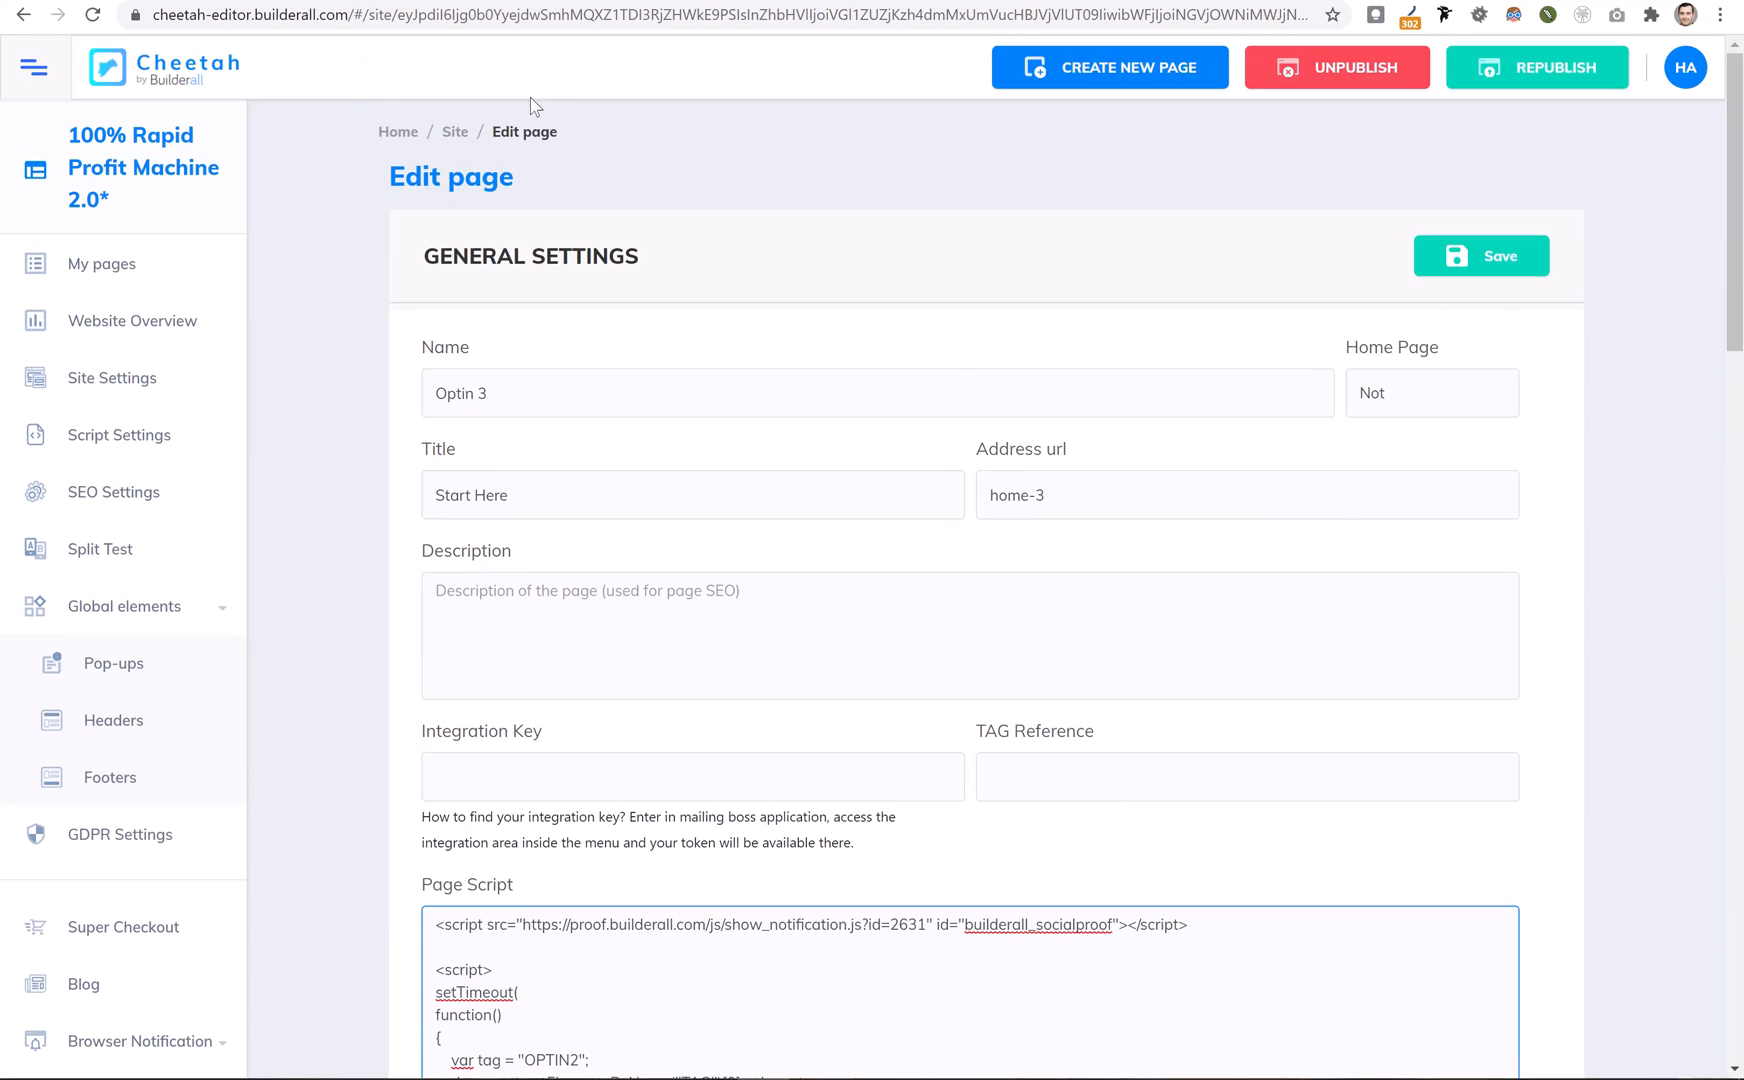
pyautogui.click(460, 131)
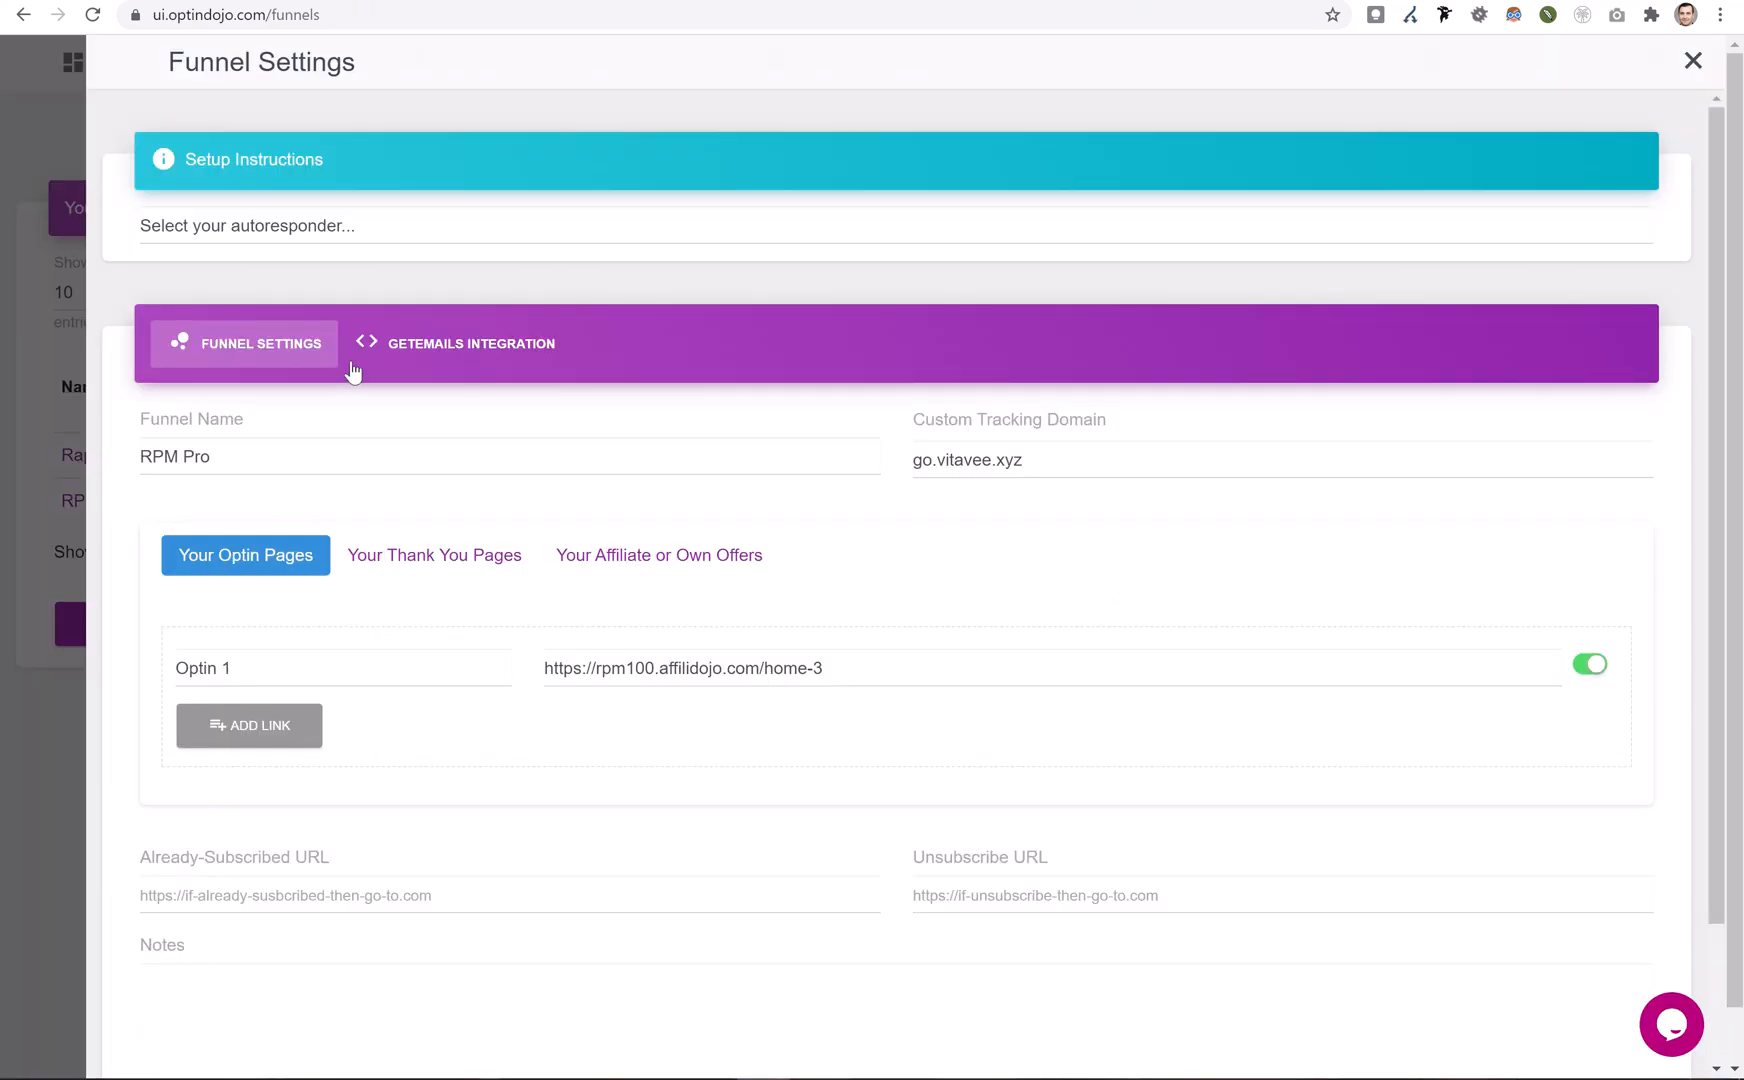
# In OptinDojo's setup instructions, choose Builderall as the autoresponder and copy the New Leads Redirect URL
pyautogui.click(255, 228)
pyautogui.click(219, 434)
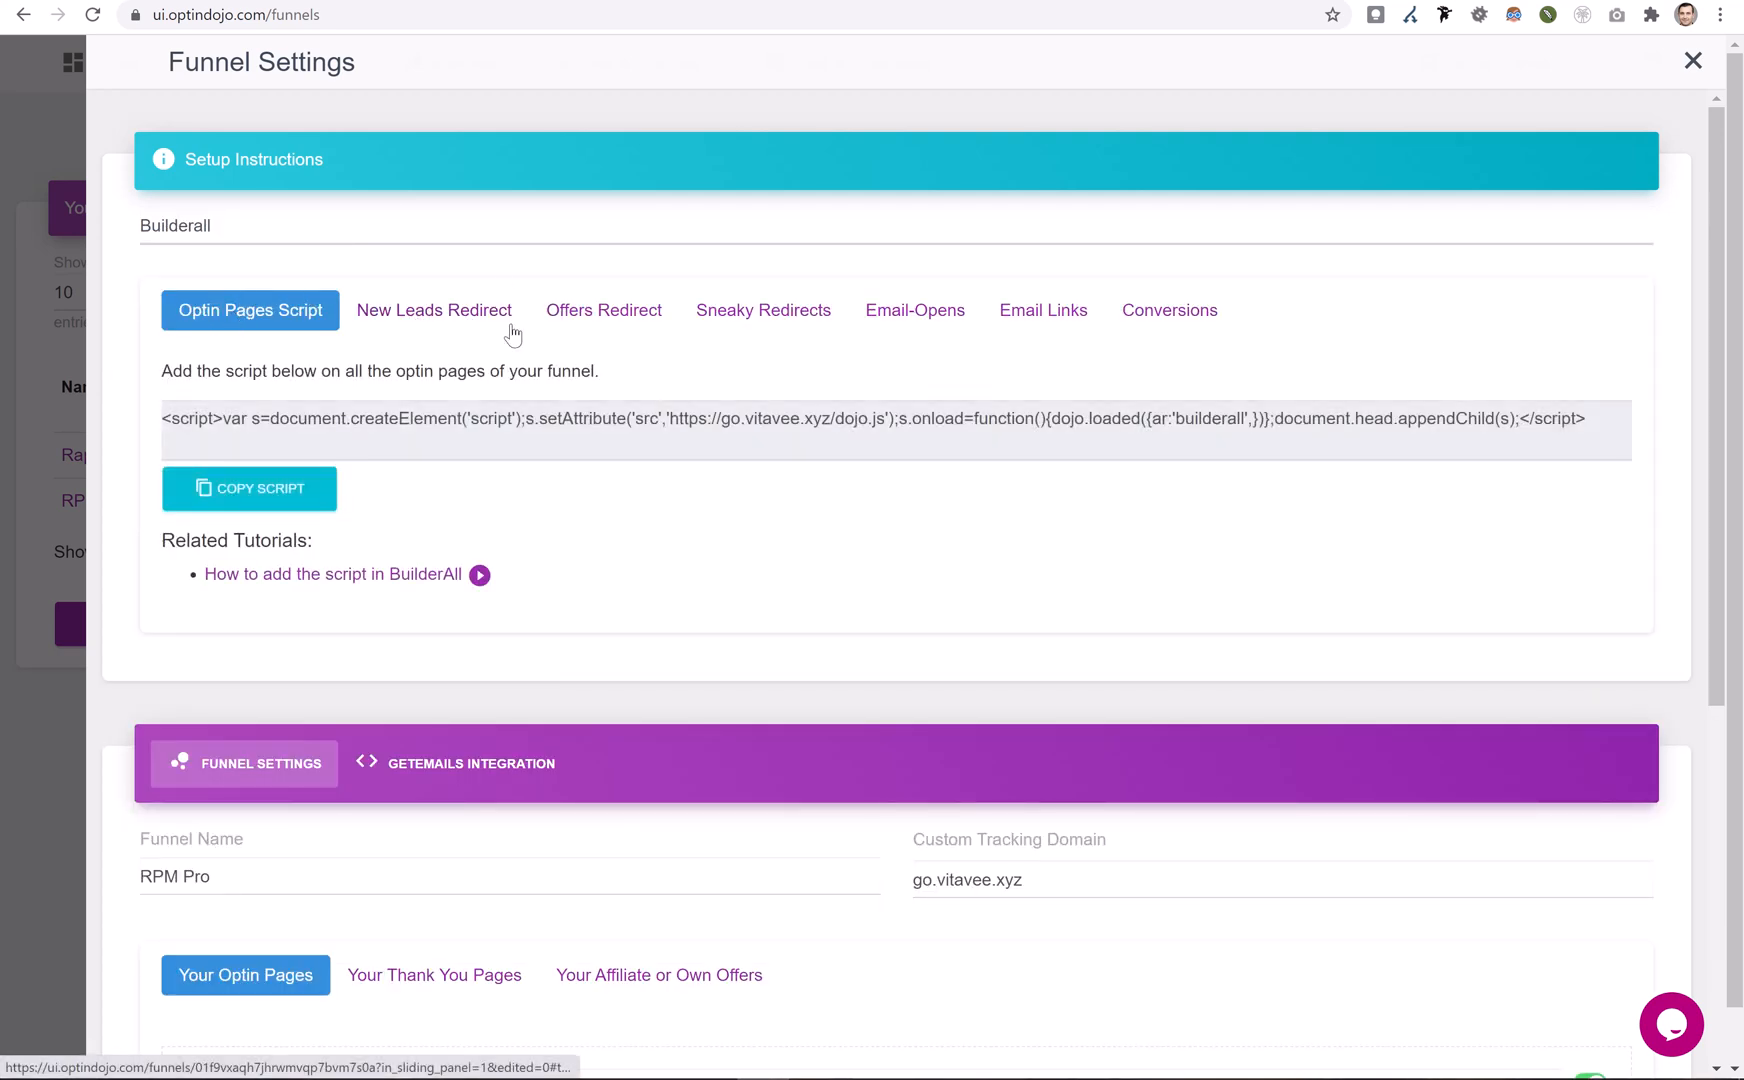
pyautogui.click(452, 310)
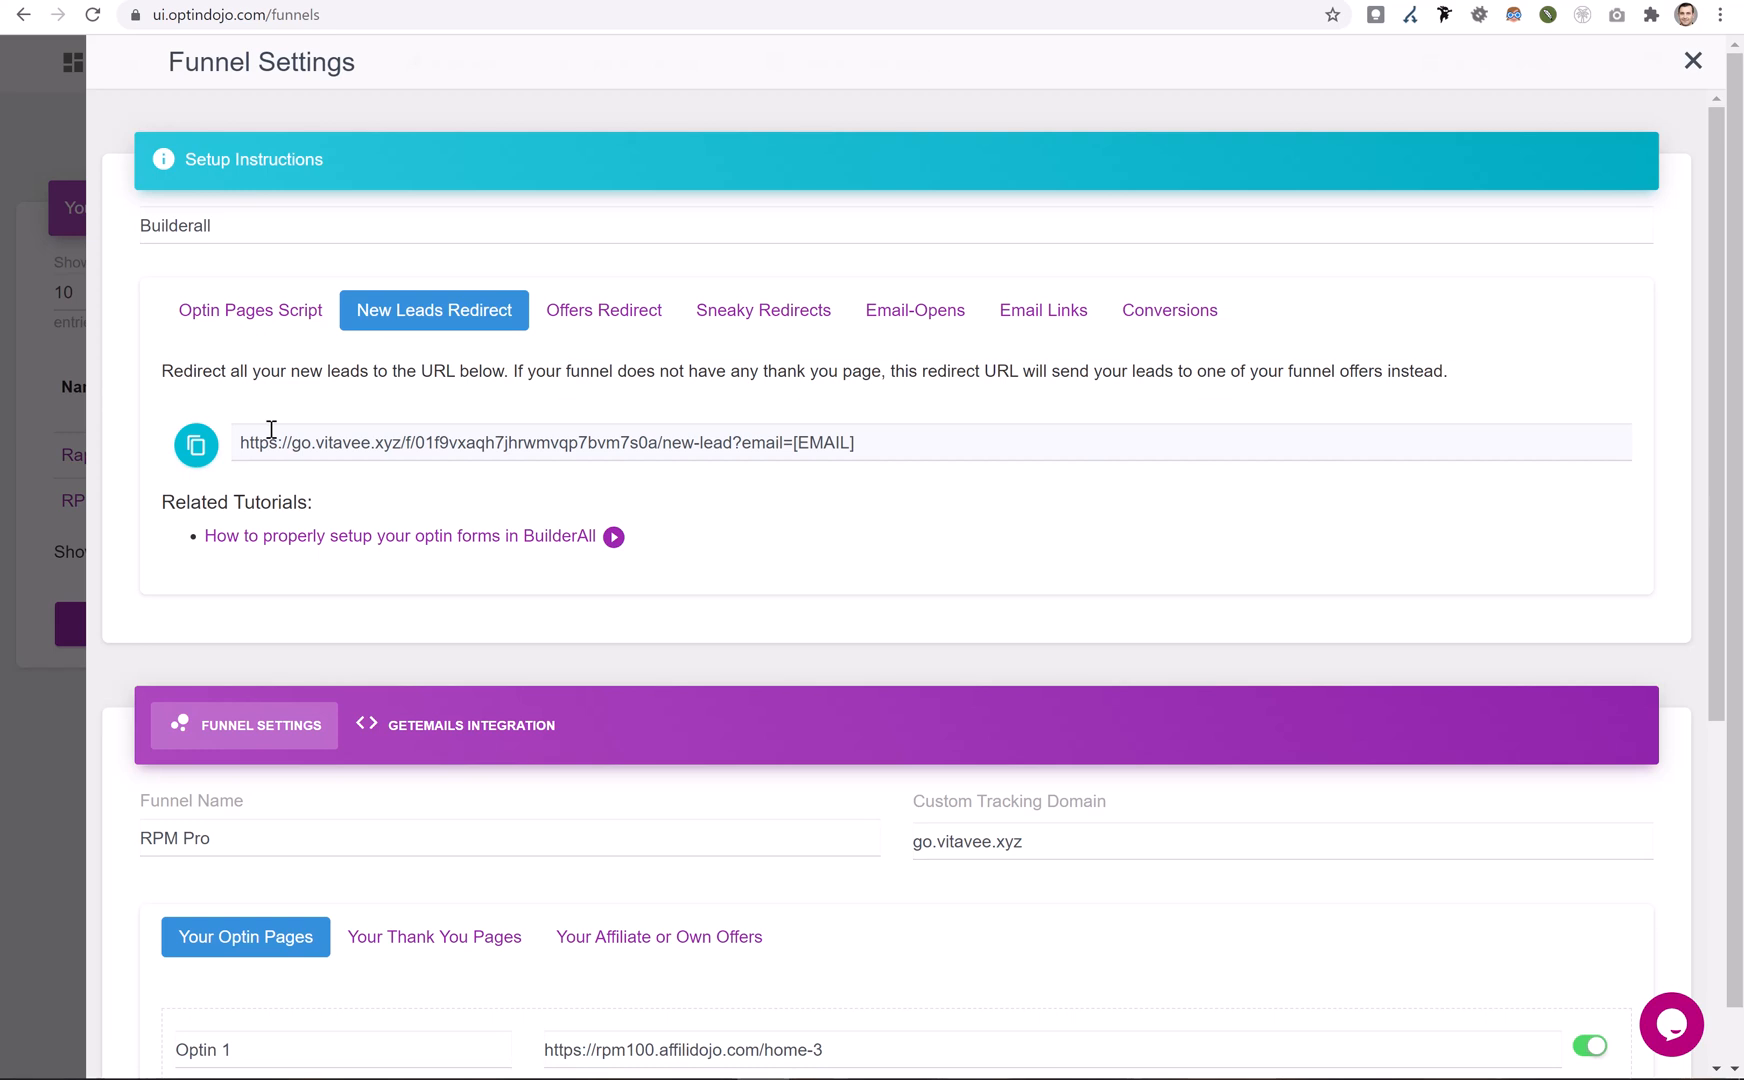
pyautogui.click(196, 447)
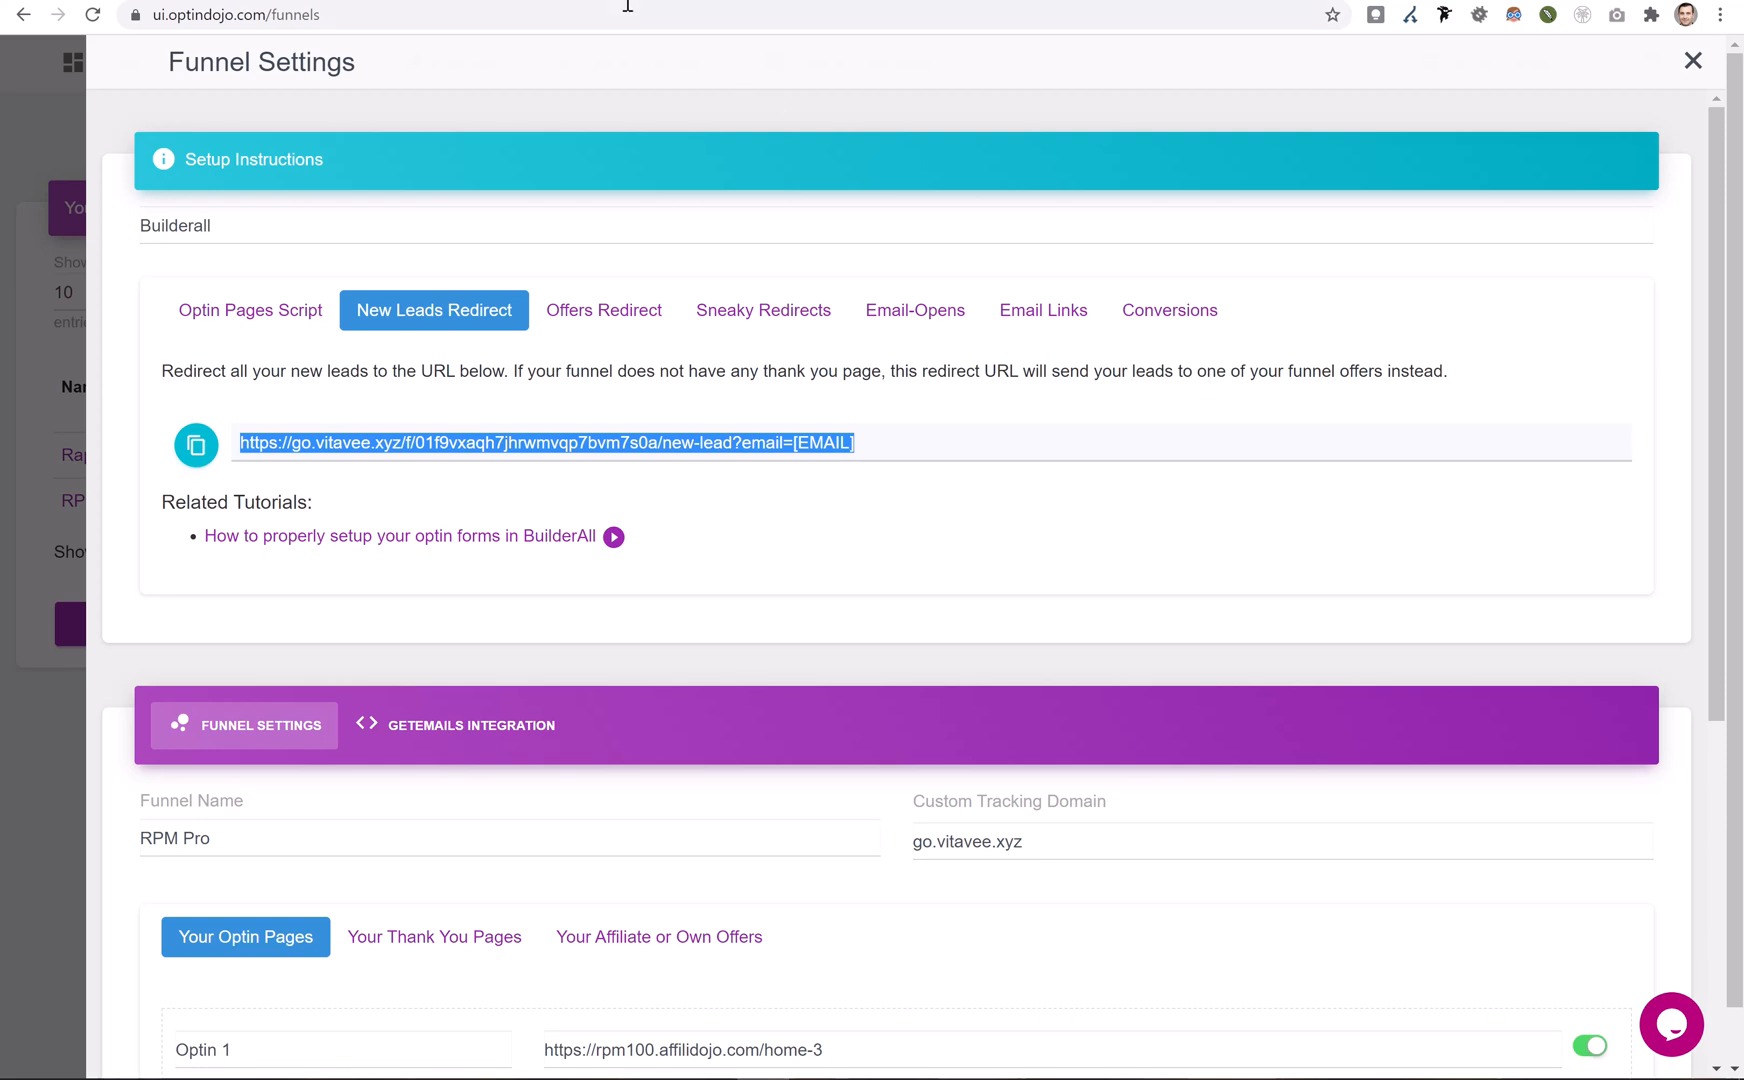
# In Cheetah, edit the Optin 3 page and open the Subscribe pending web link of its MailingBoss form
pyautogui.hotkey('ctrl', 'Tab')
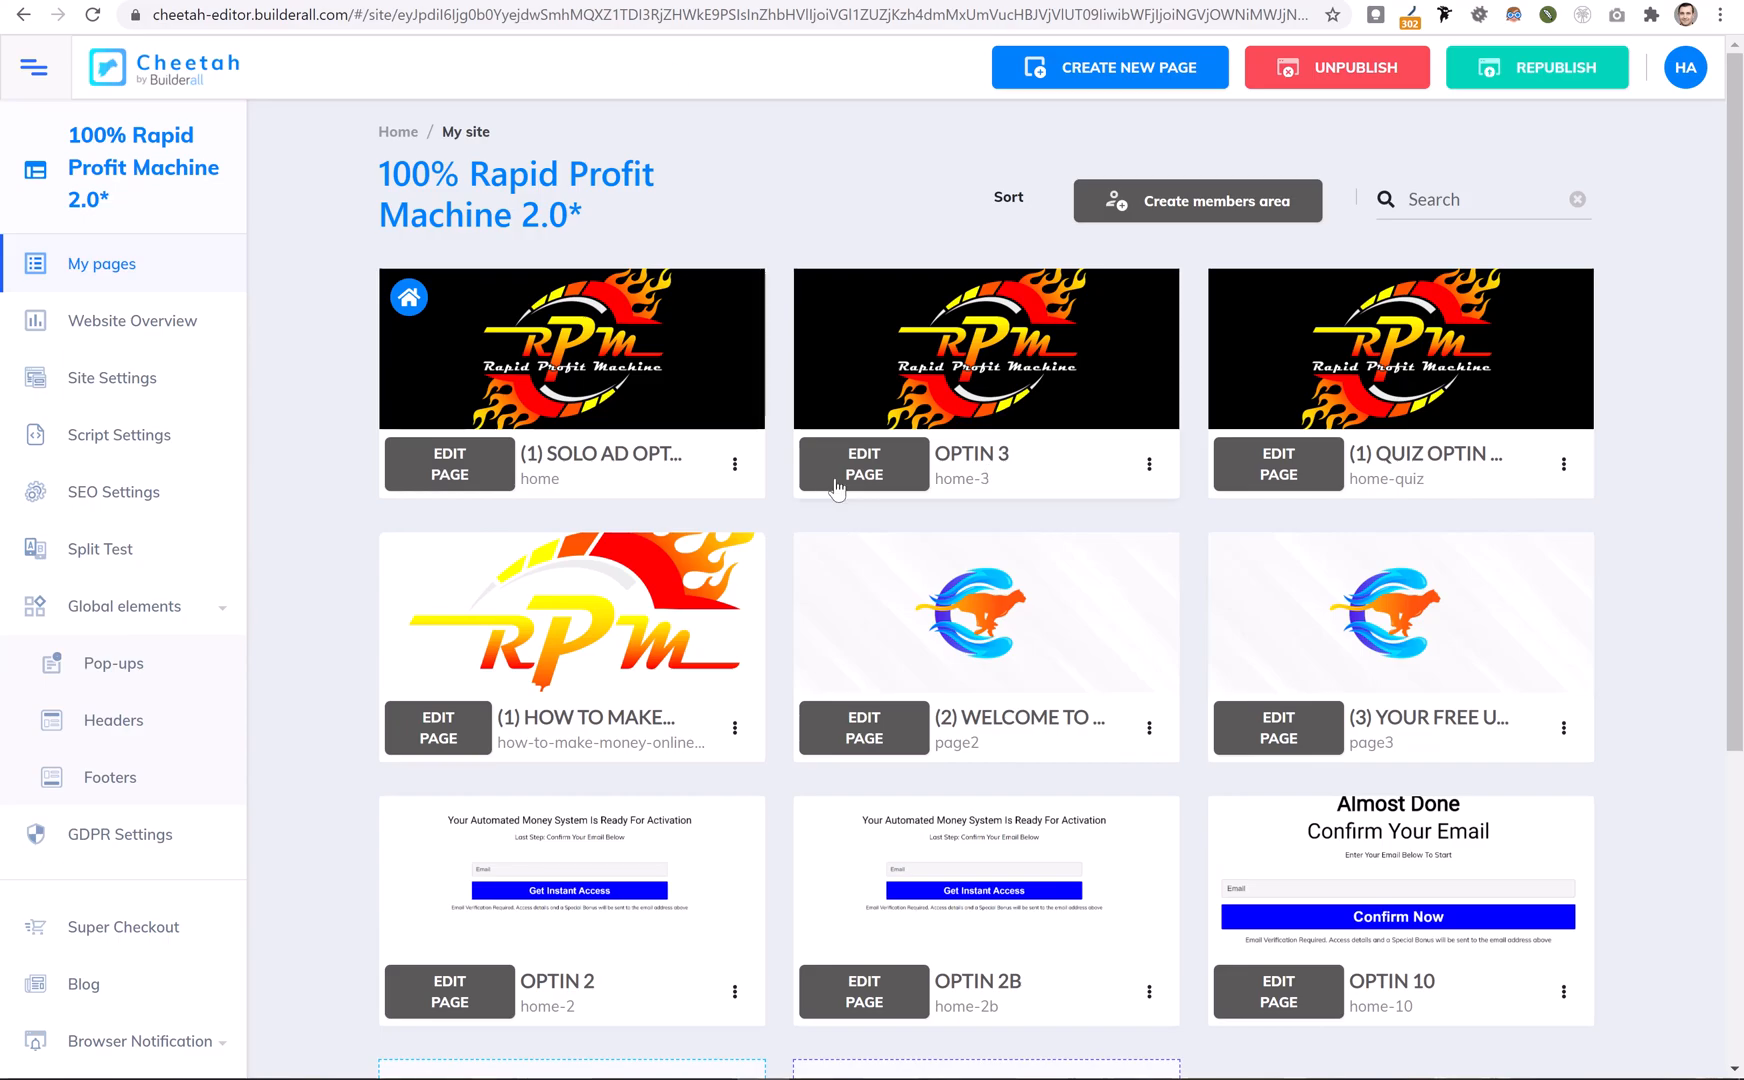
pyautogui.click(860, 463)
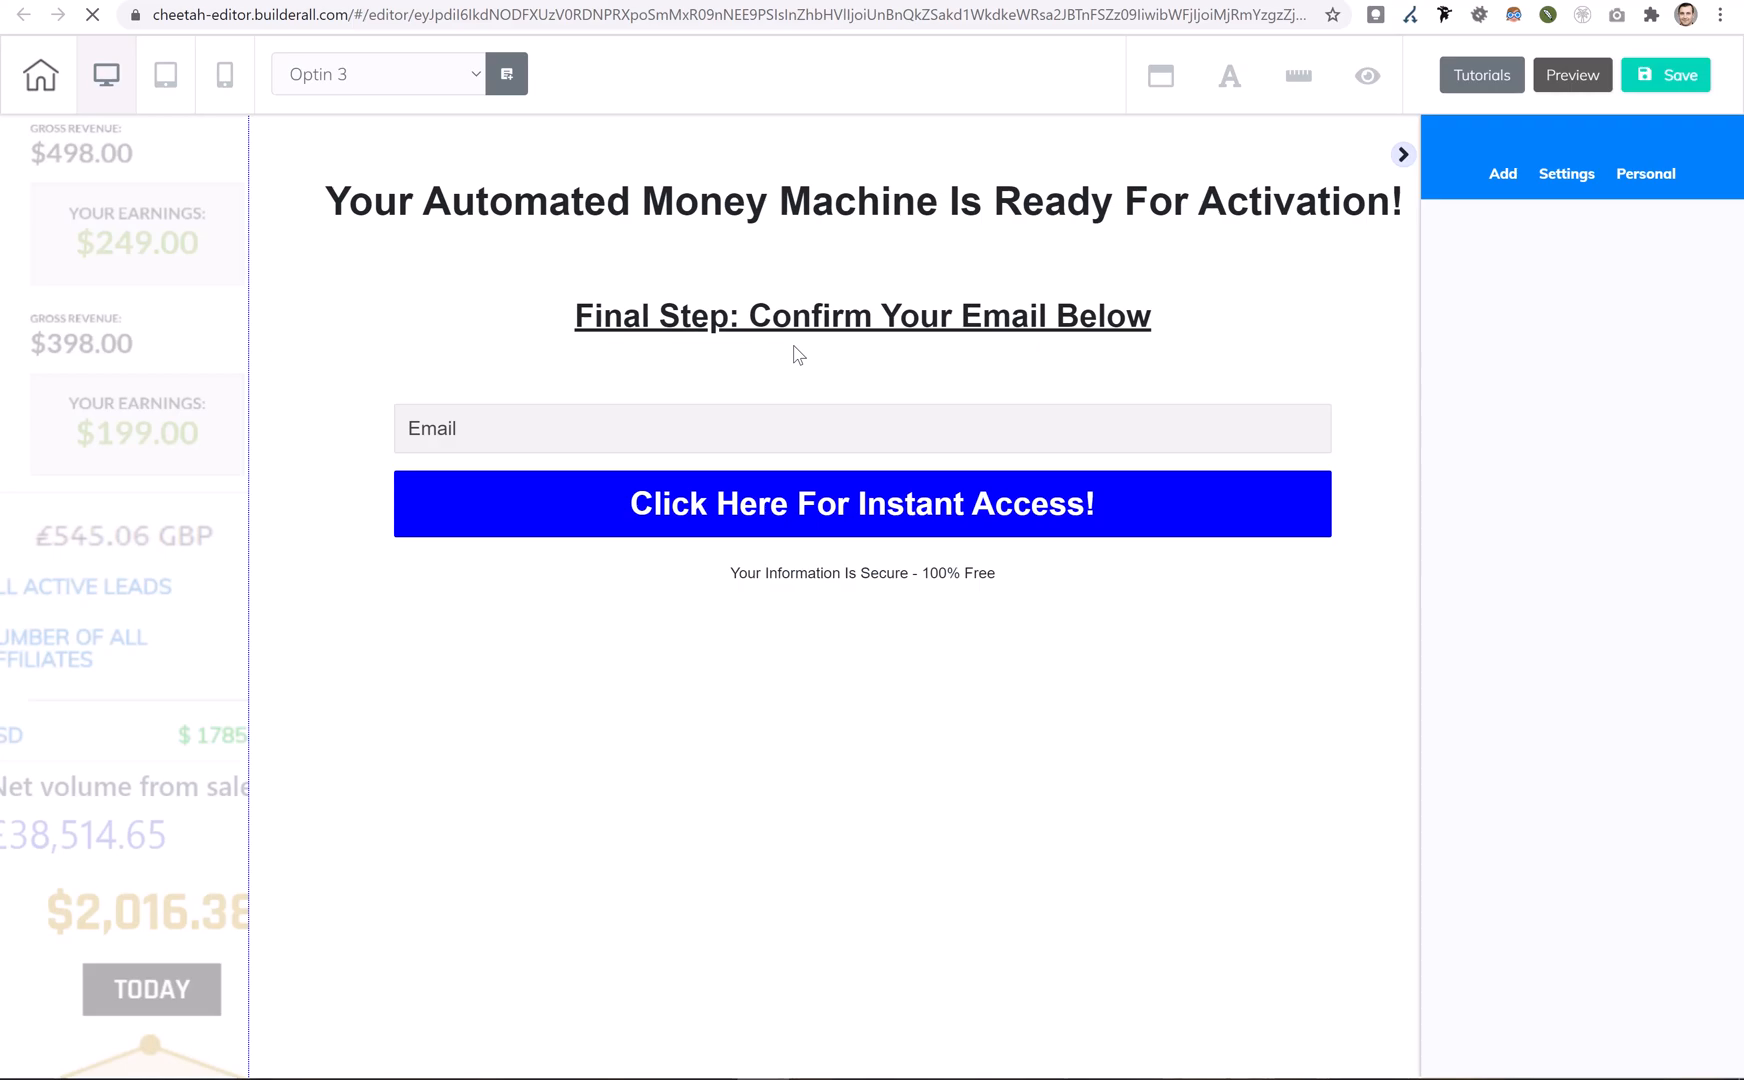
pyautogui.click(623, 428)
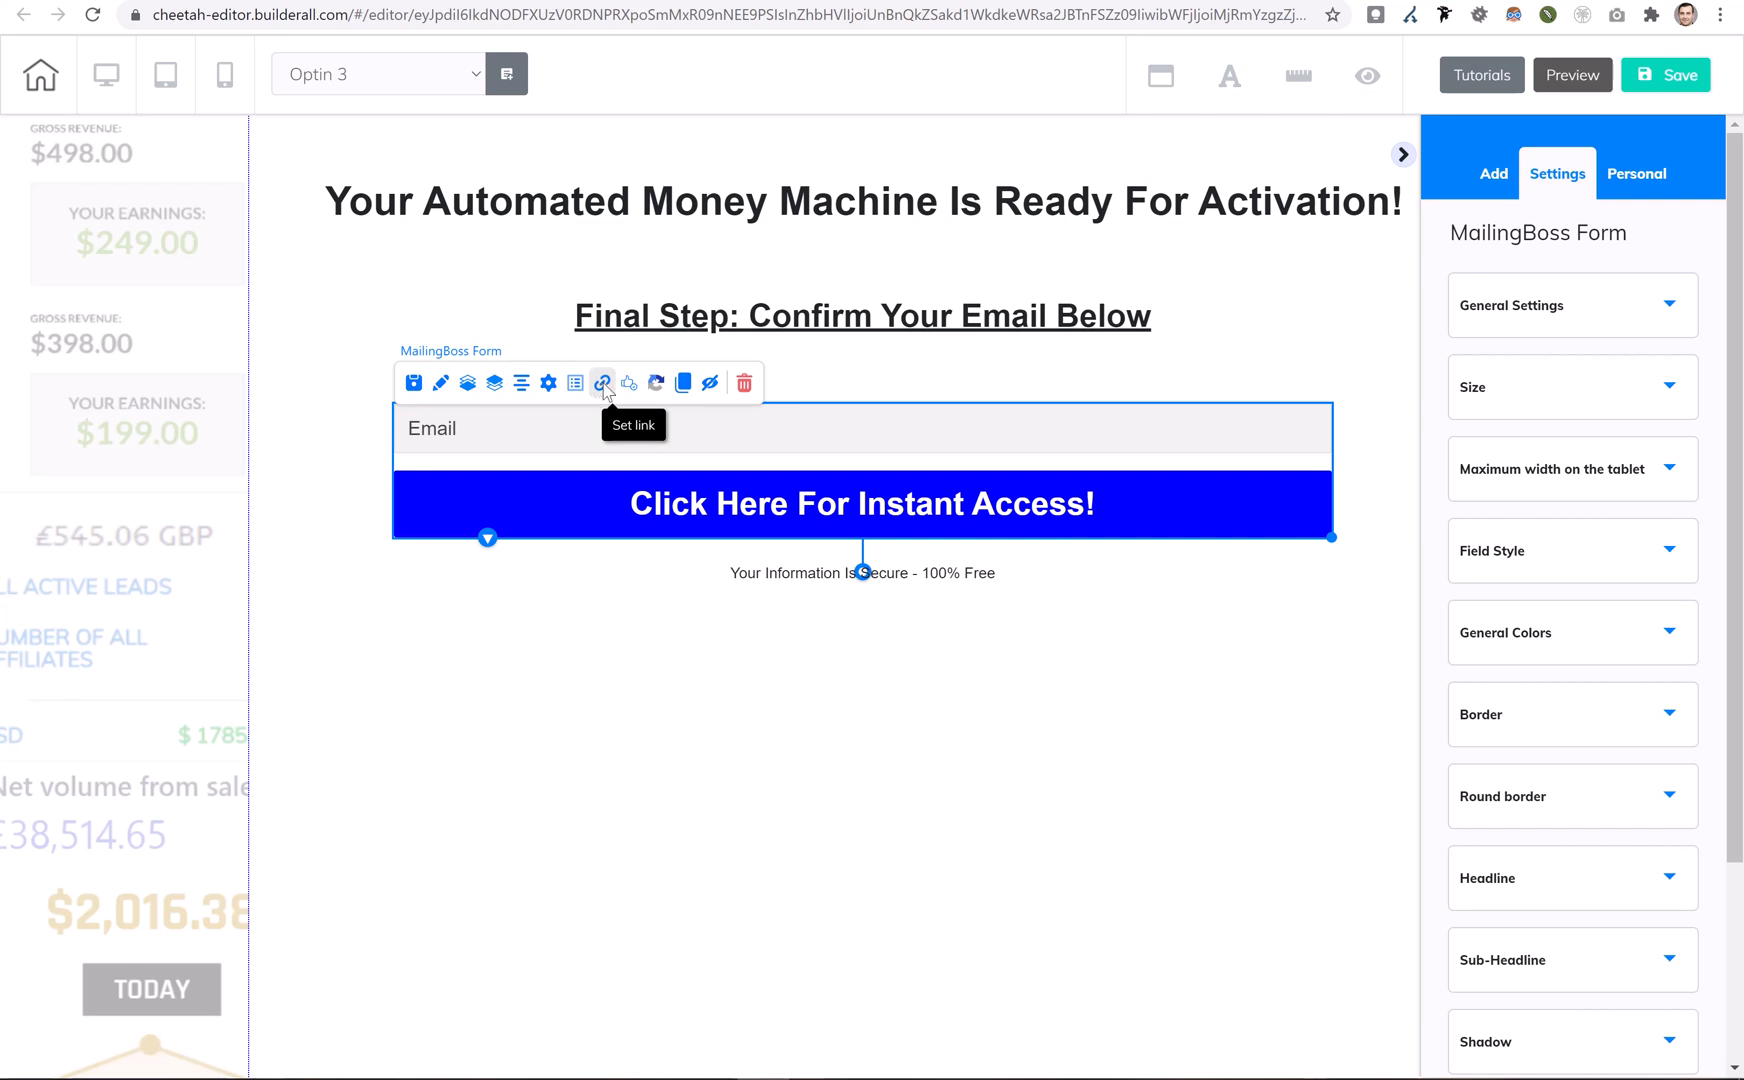
pyautogui.click(602, 386)
pyautogui.click(722, 460)
pyautogui.click(603, 526)
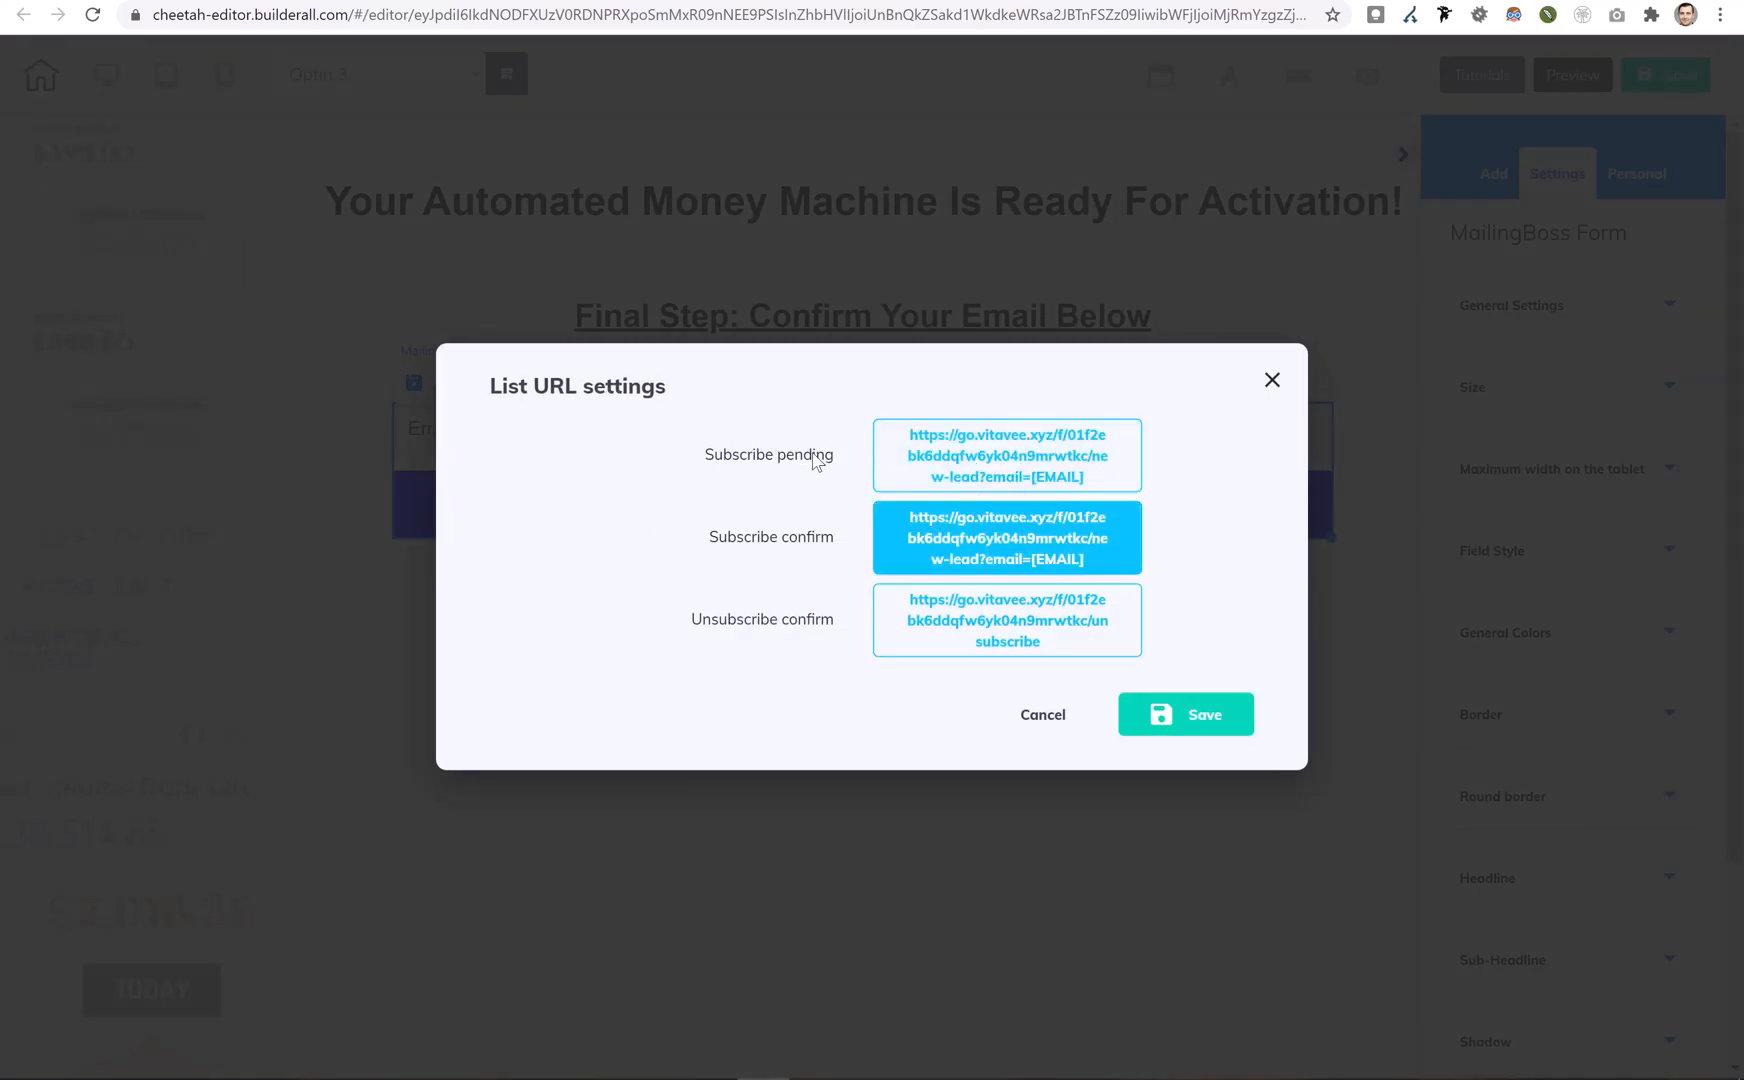
pyautogui.click(985, 455)
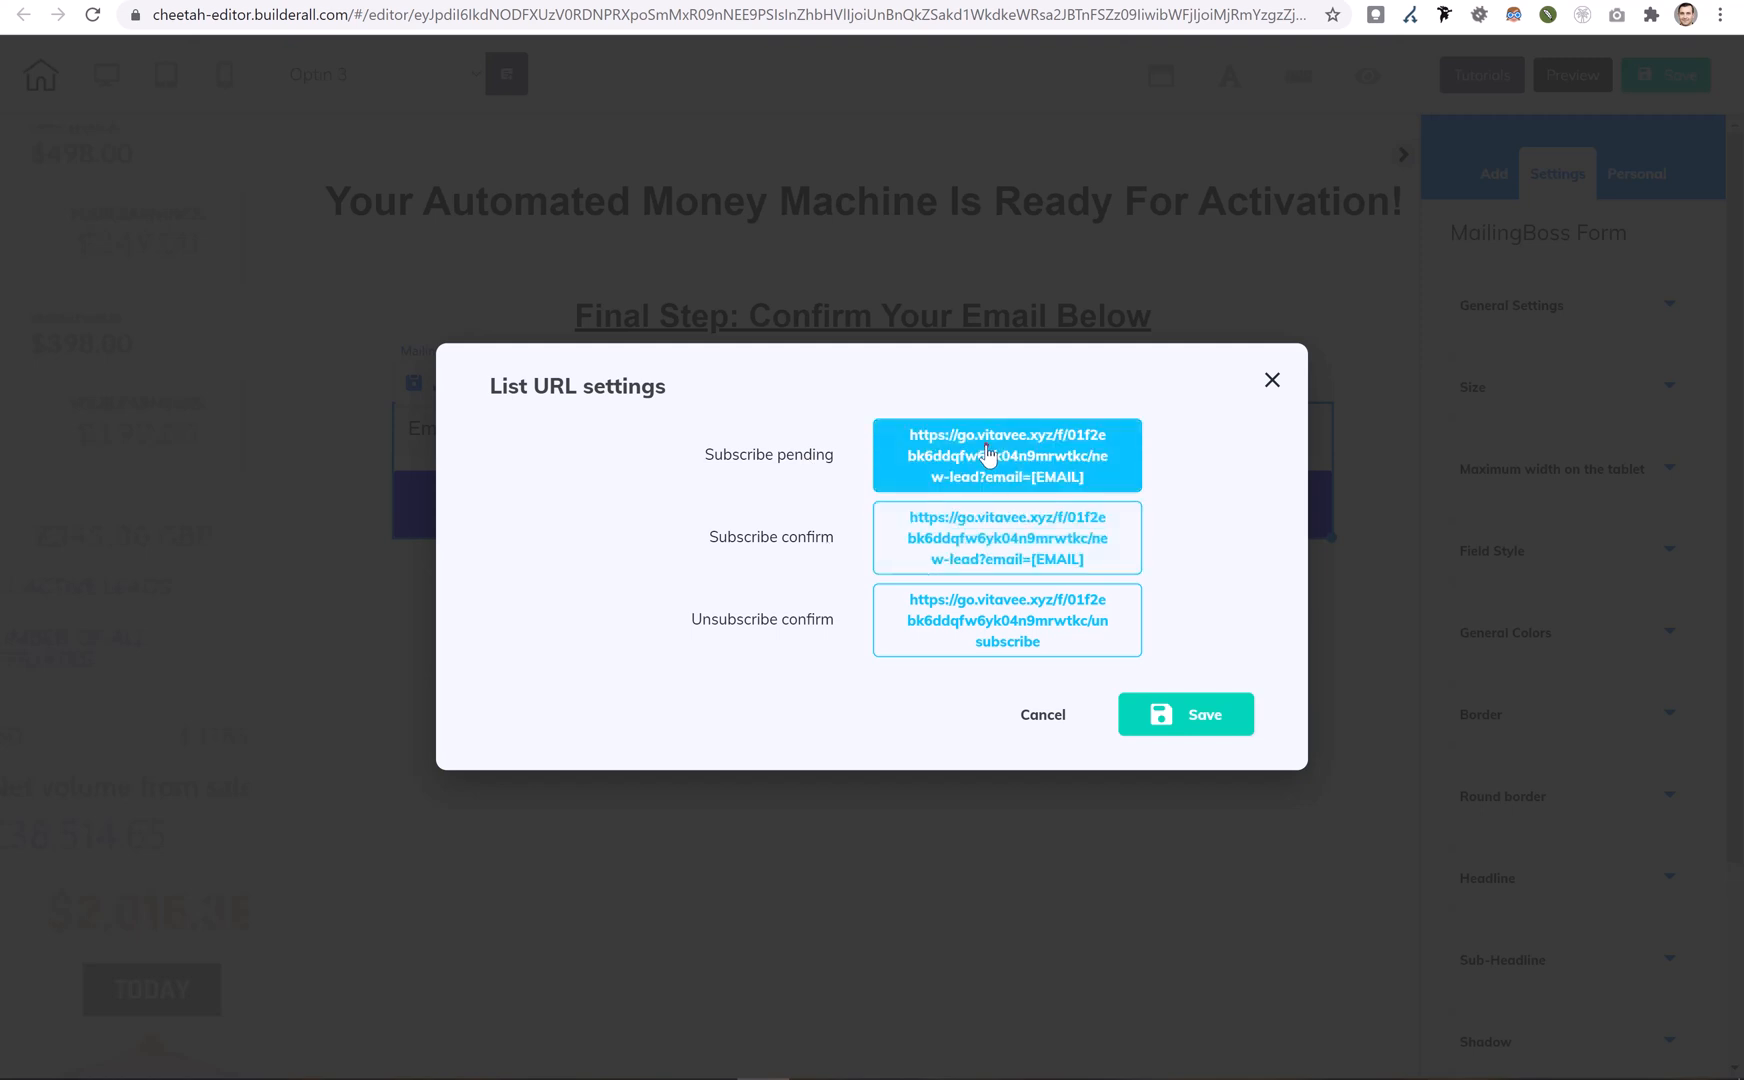
pyautogui.click(986, 446)
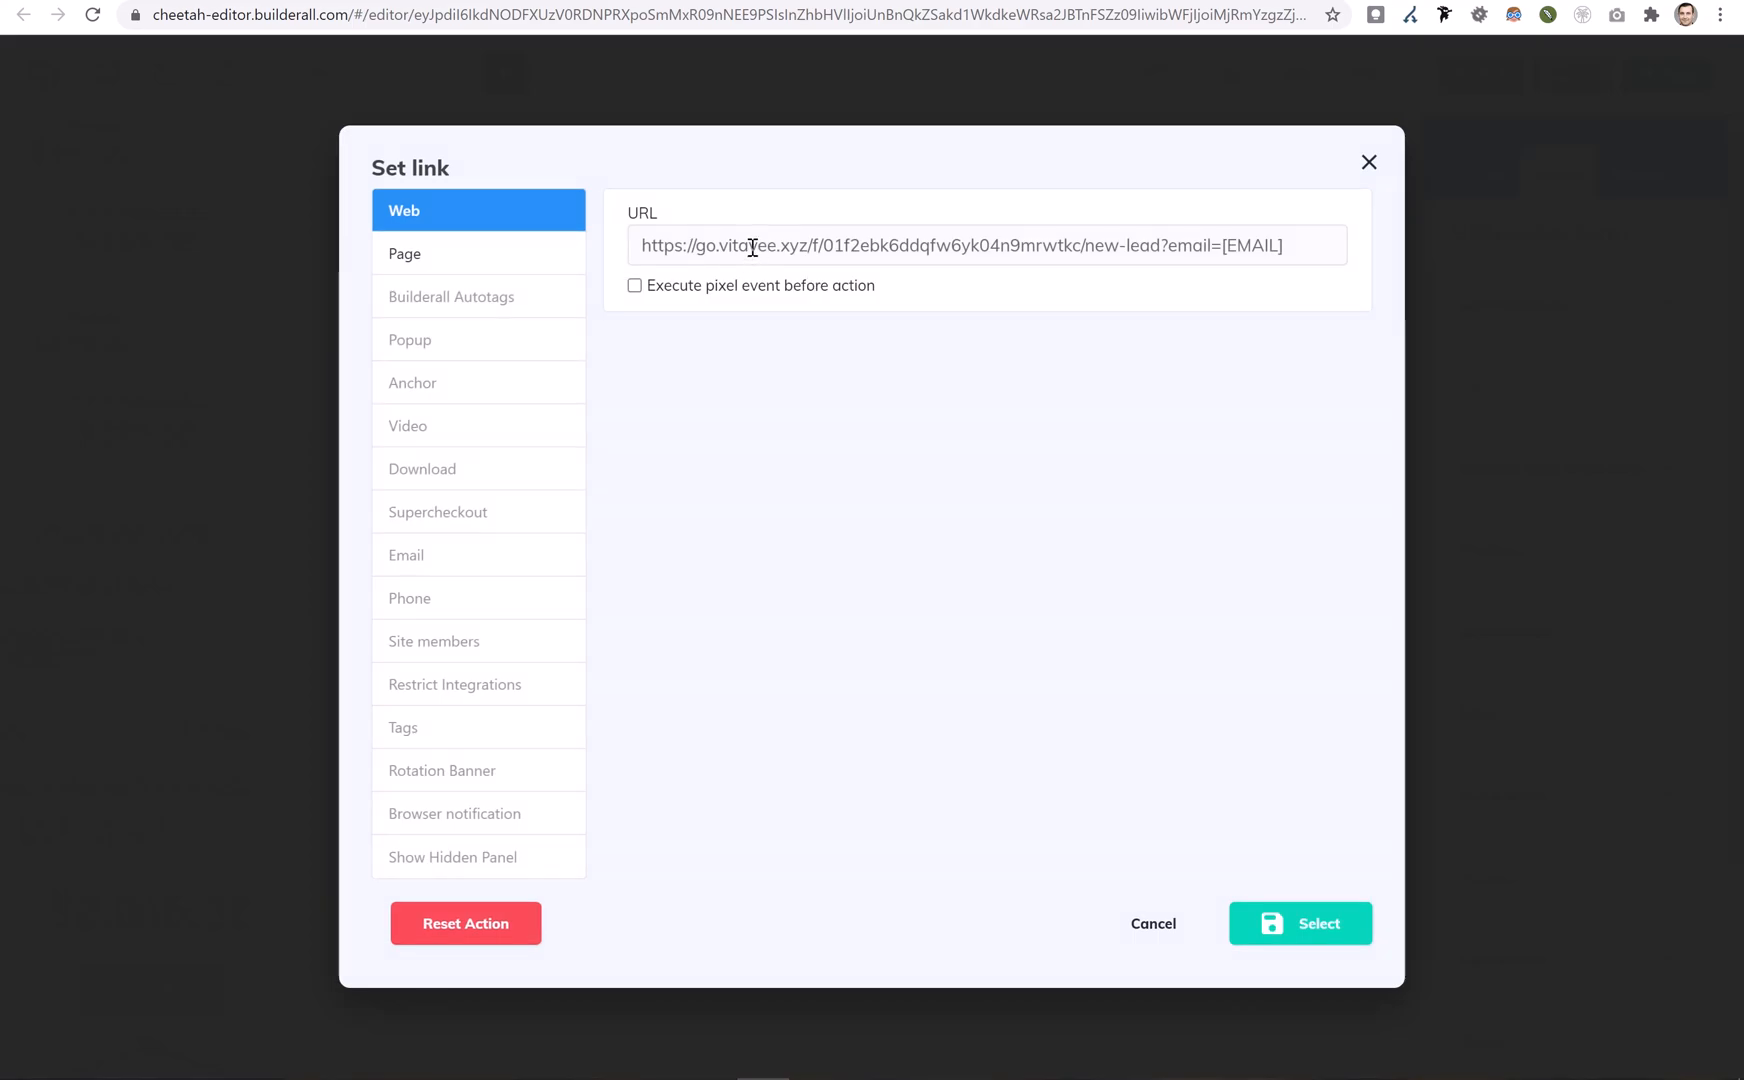
pyautogui.click(749, 245)
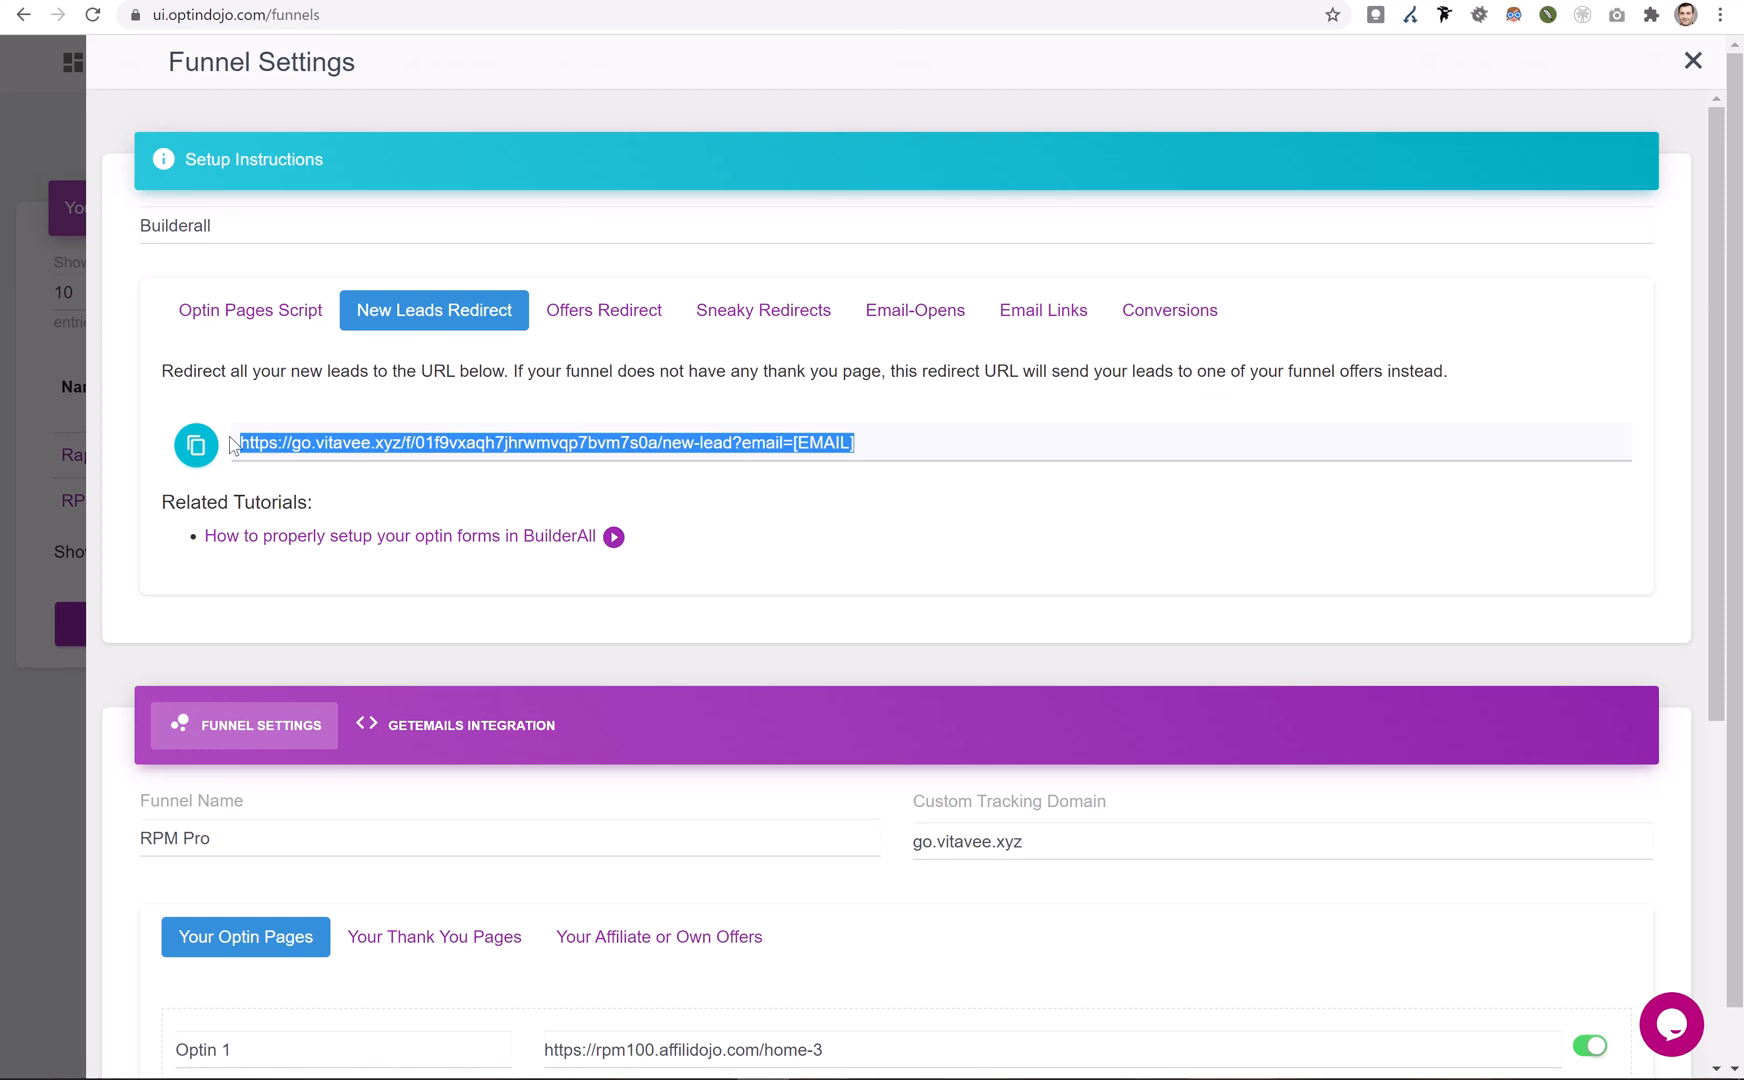
# Return to OptinDojo and view the RPM Pro funnel's list of thank-you pages
pyautogui.scroll(-5, 838, 443)
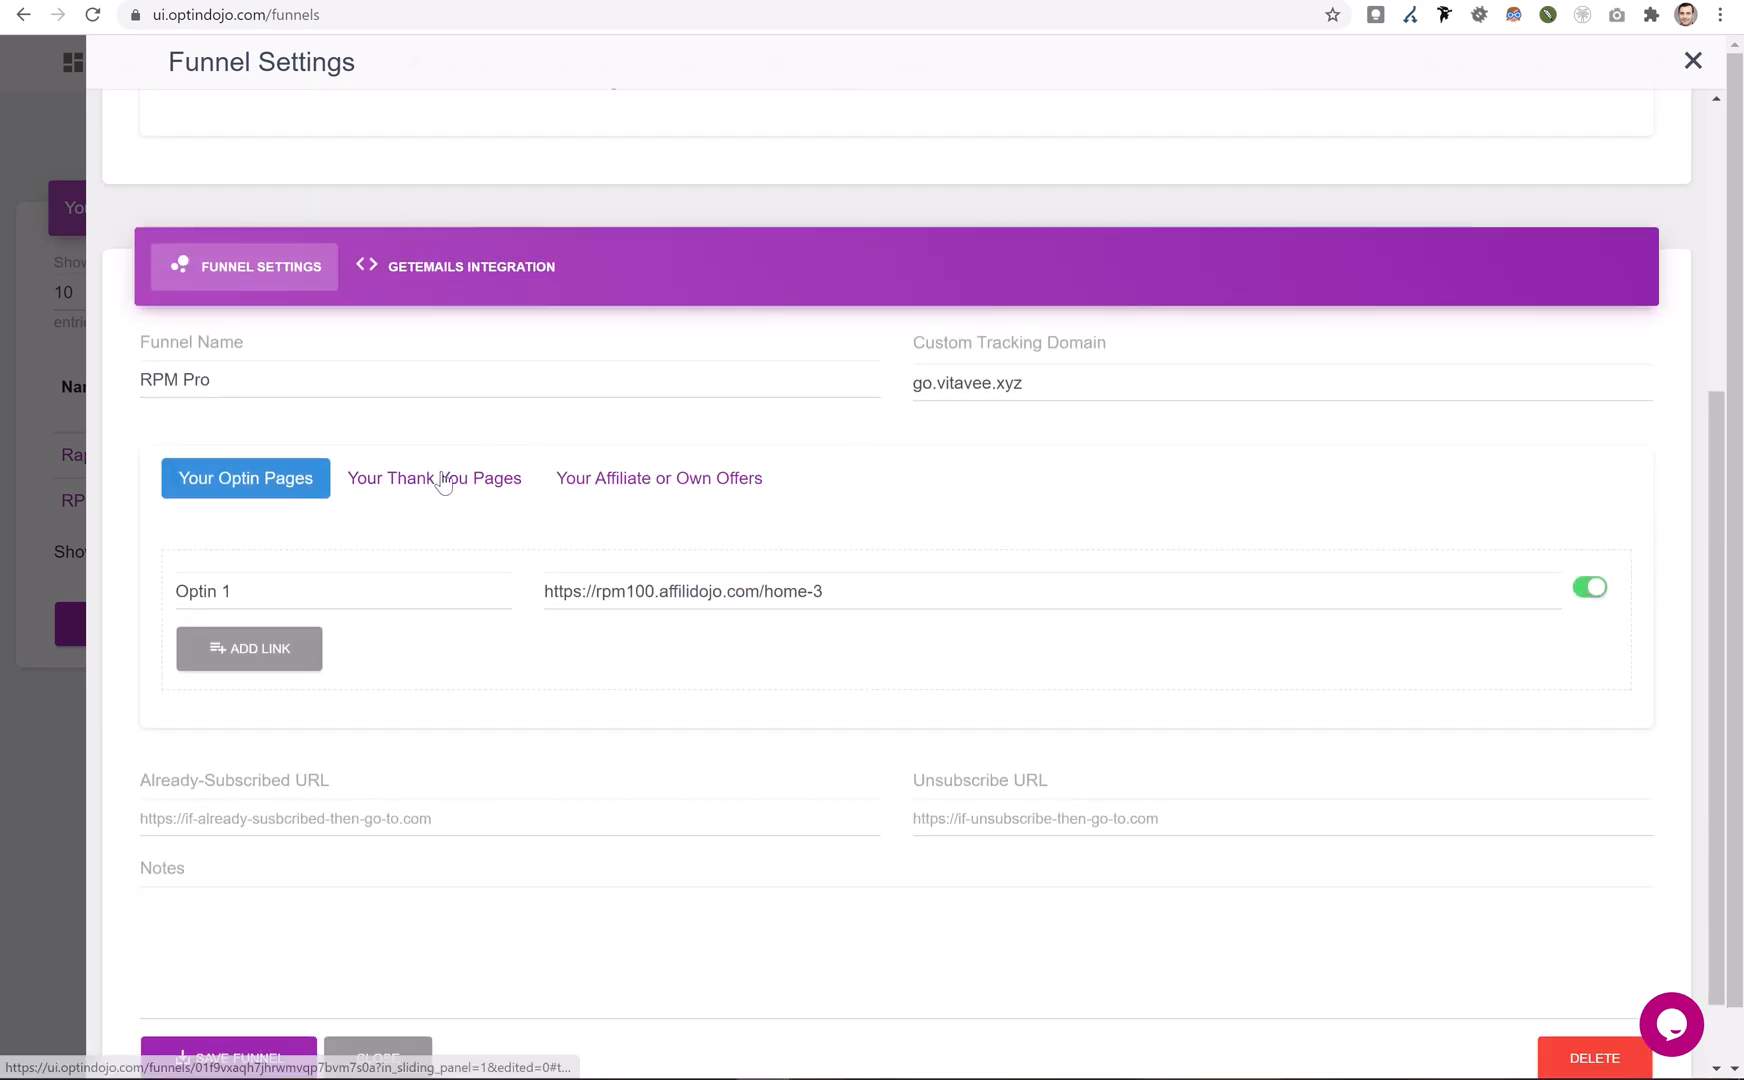
pyautogui.click(396, 480)
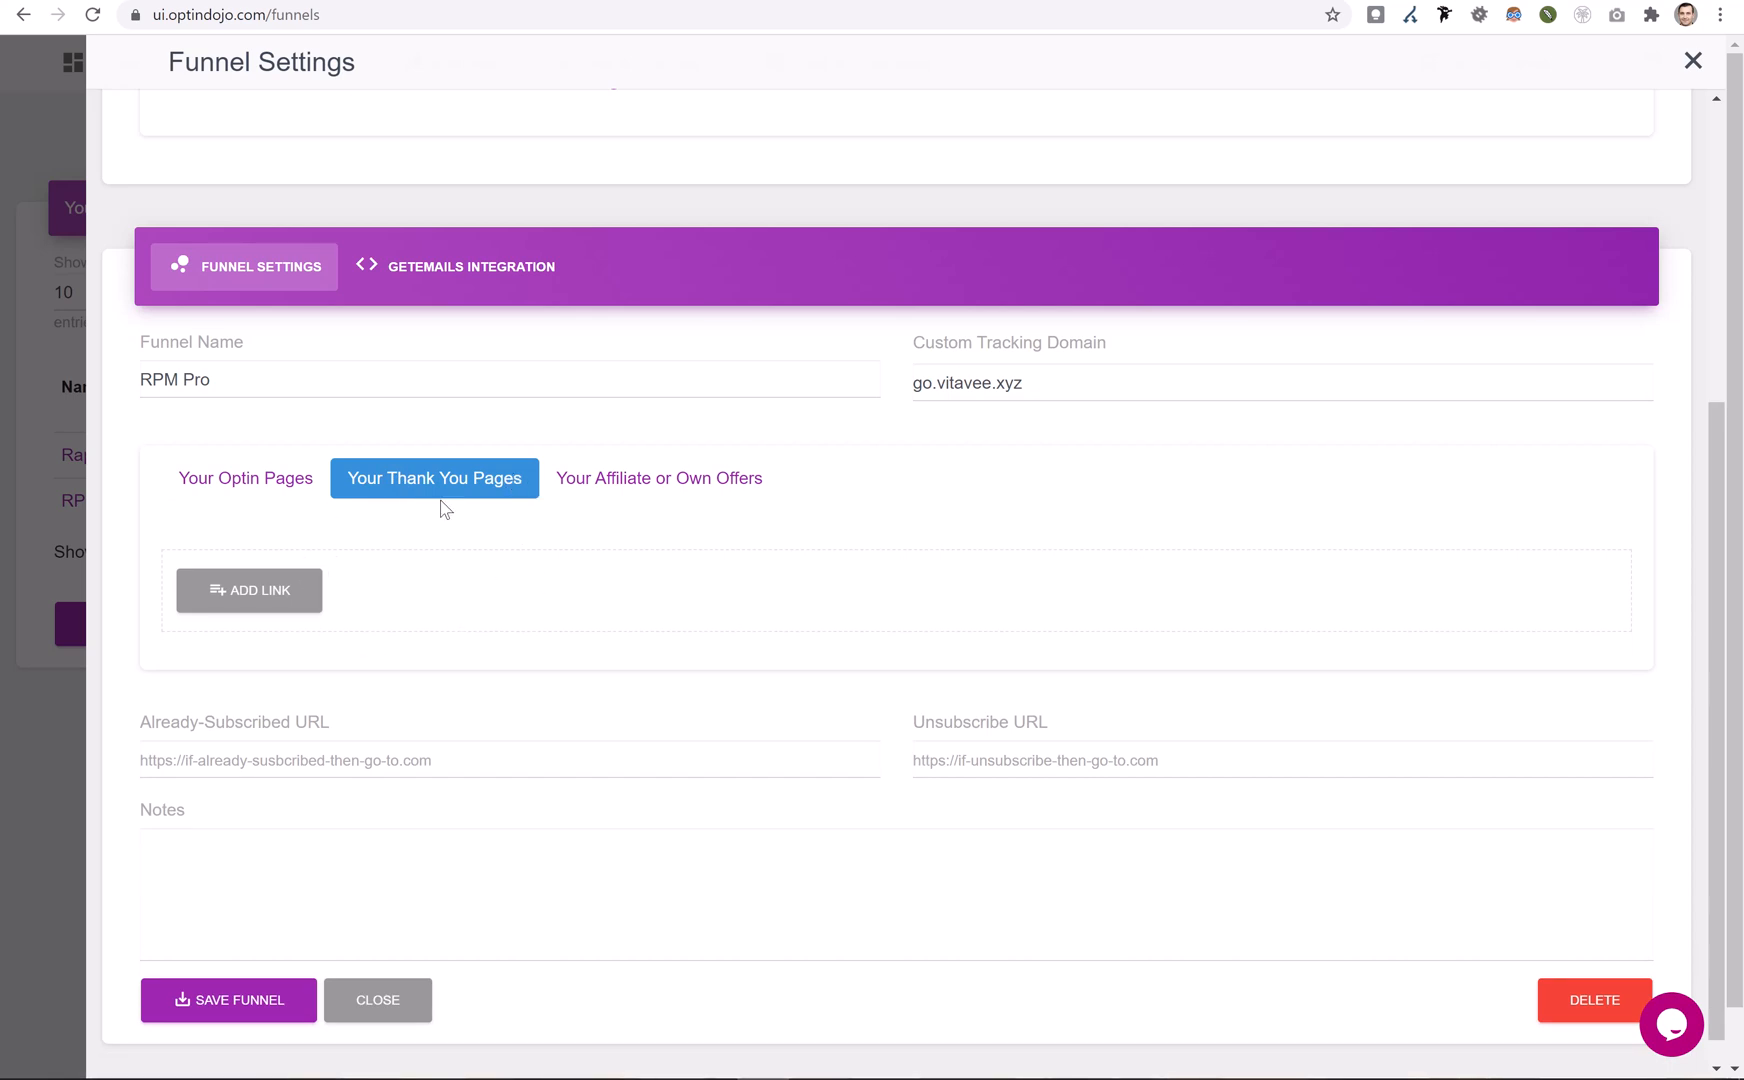
# View the RPM Pro funnel's affiliate offers and copy its New Leads Redirect URL again
pyautogui.click(652, 487)
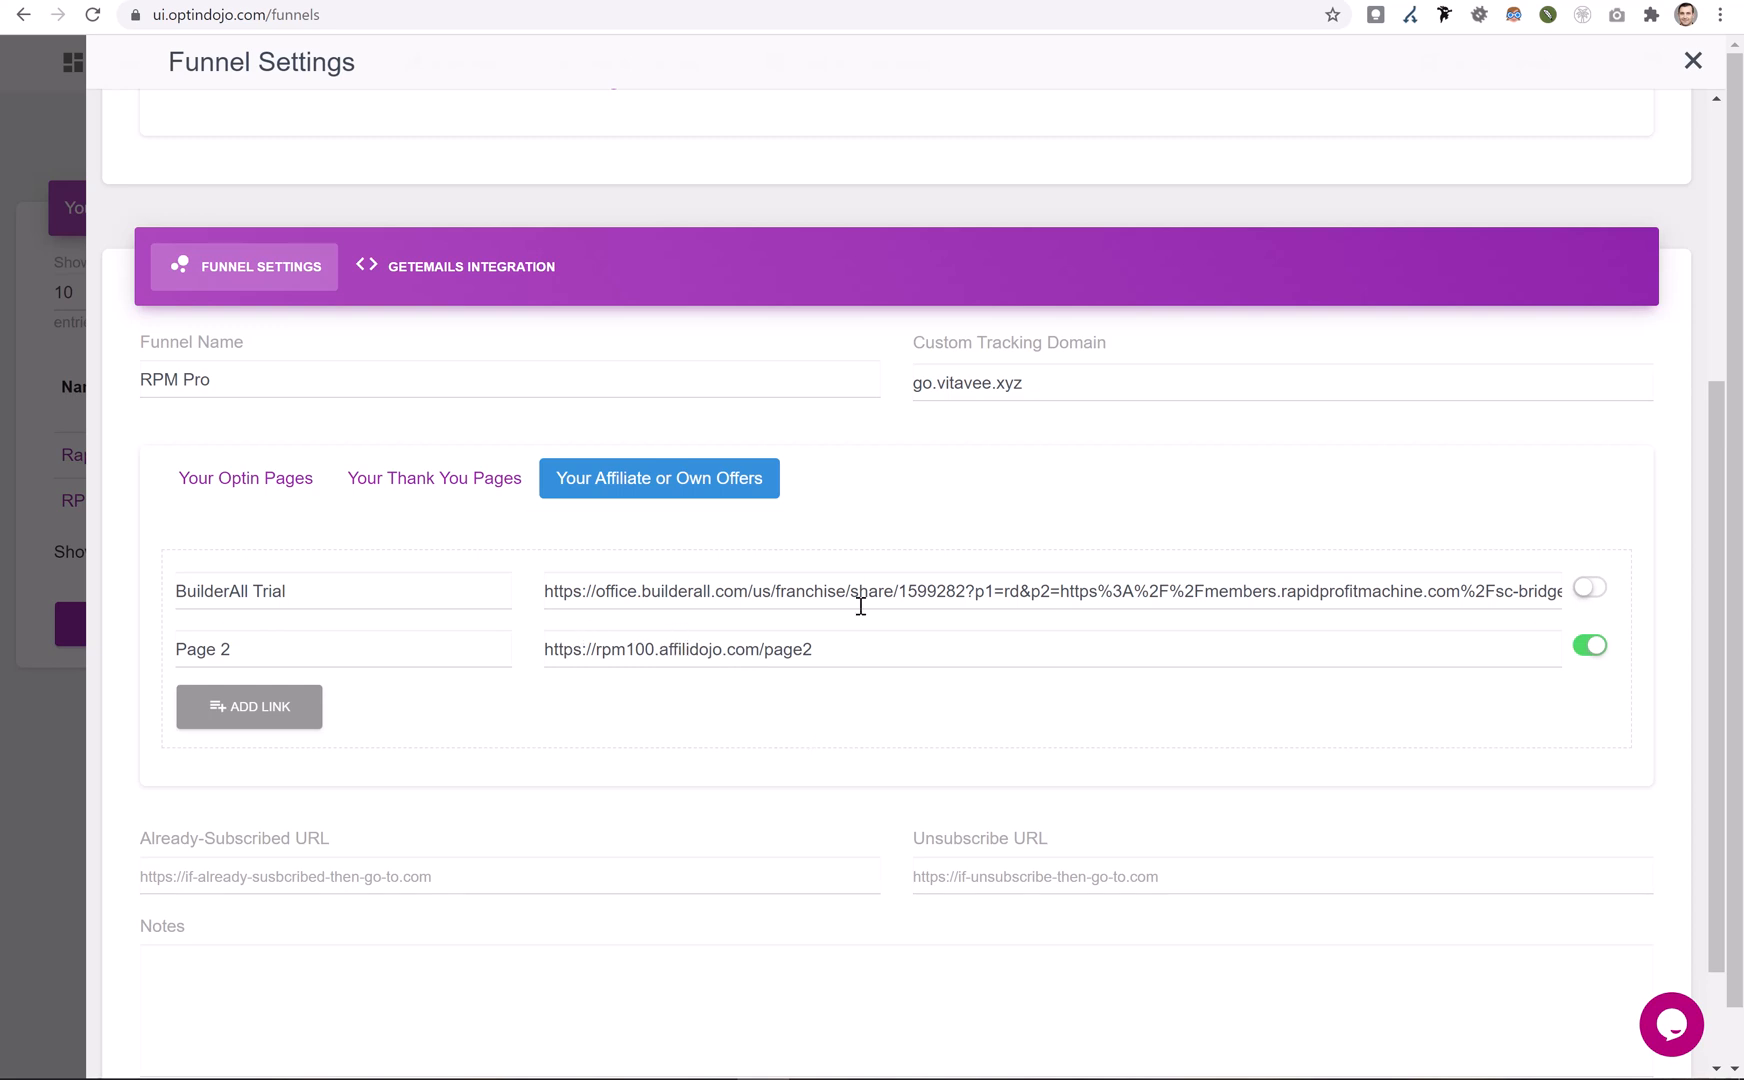
pyautogui.scroll(4, 860, 604)
pyautogui.click(196, 362)
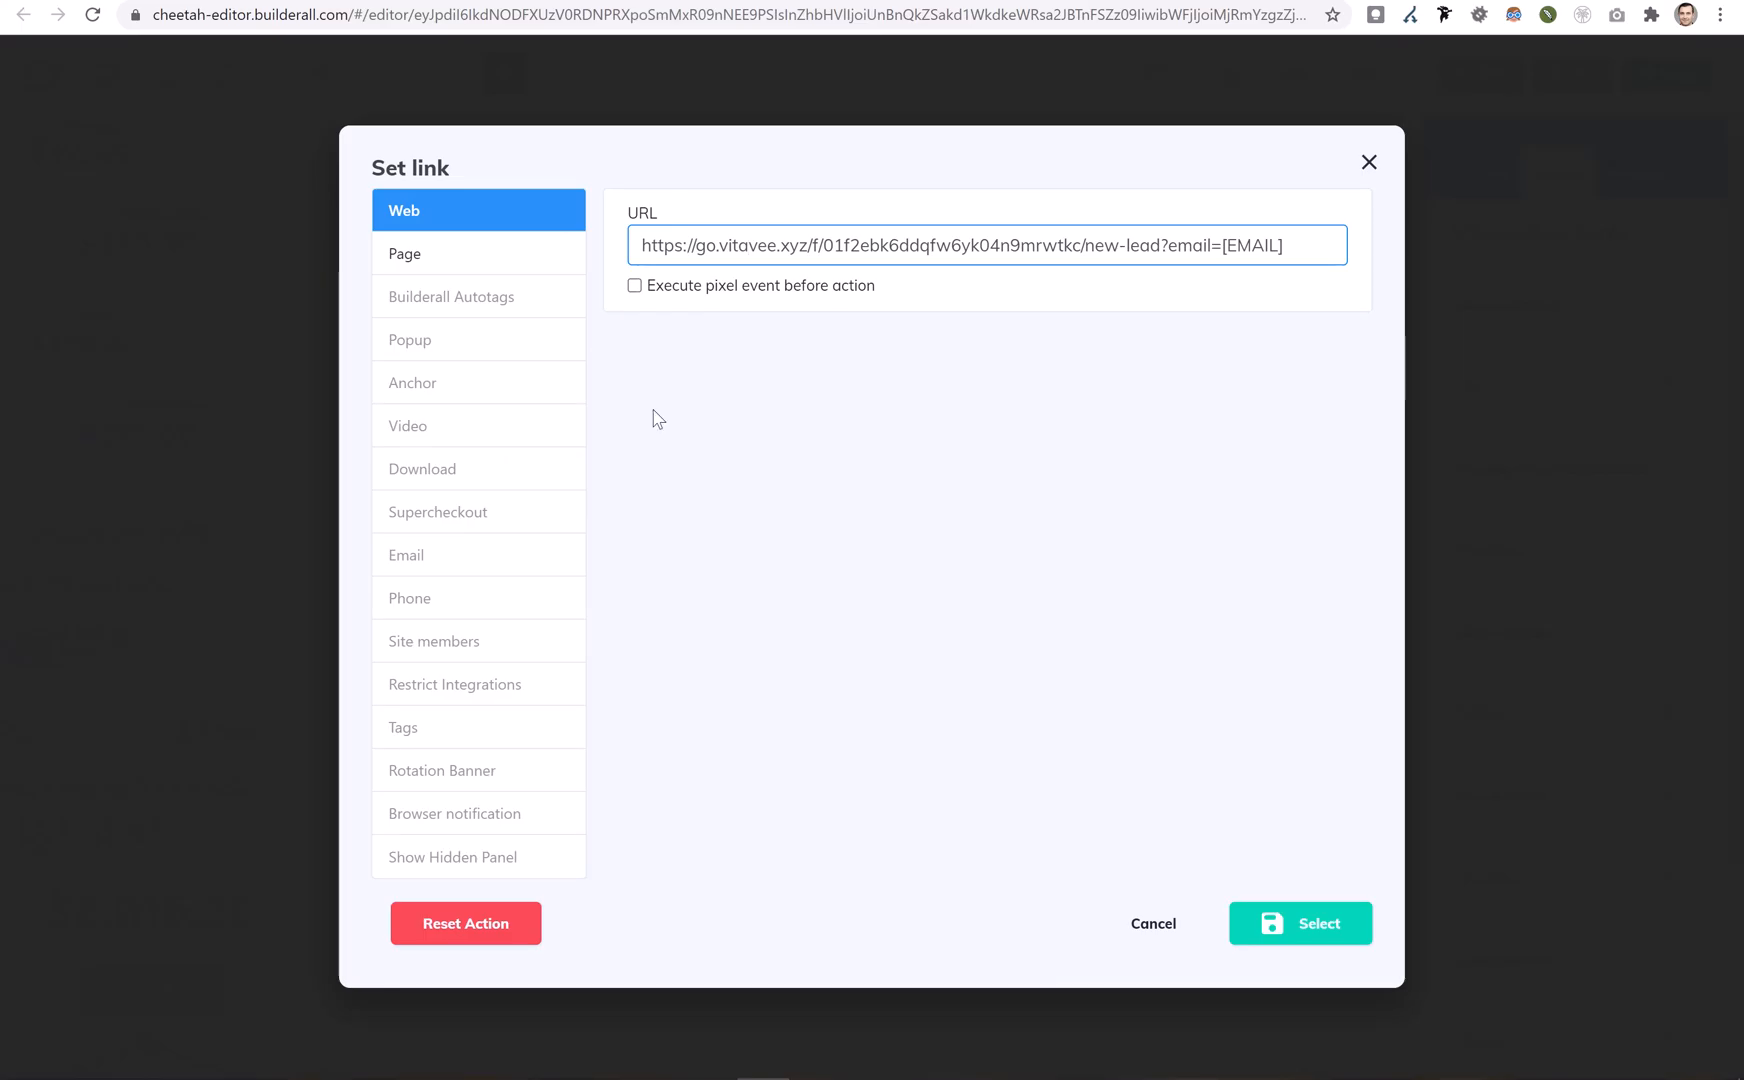
# In Cheetah, close the MailingBoss form's link and list URL settings without saving
pyautogui.click(1140, 922)
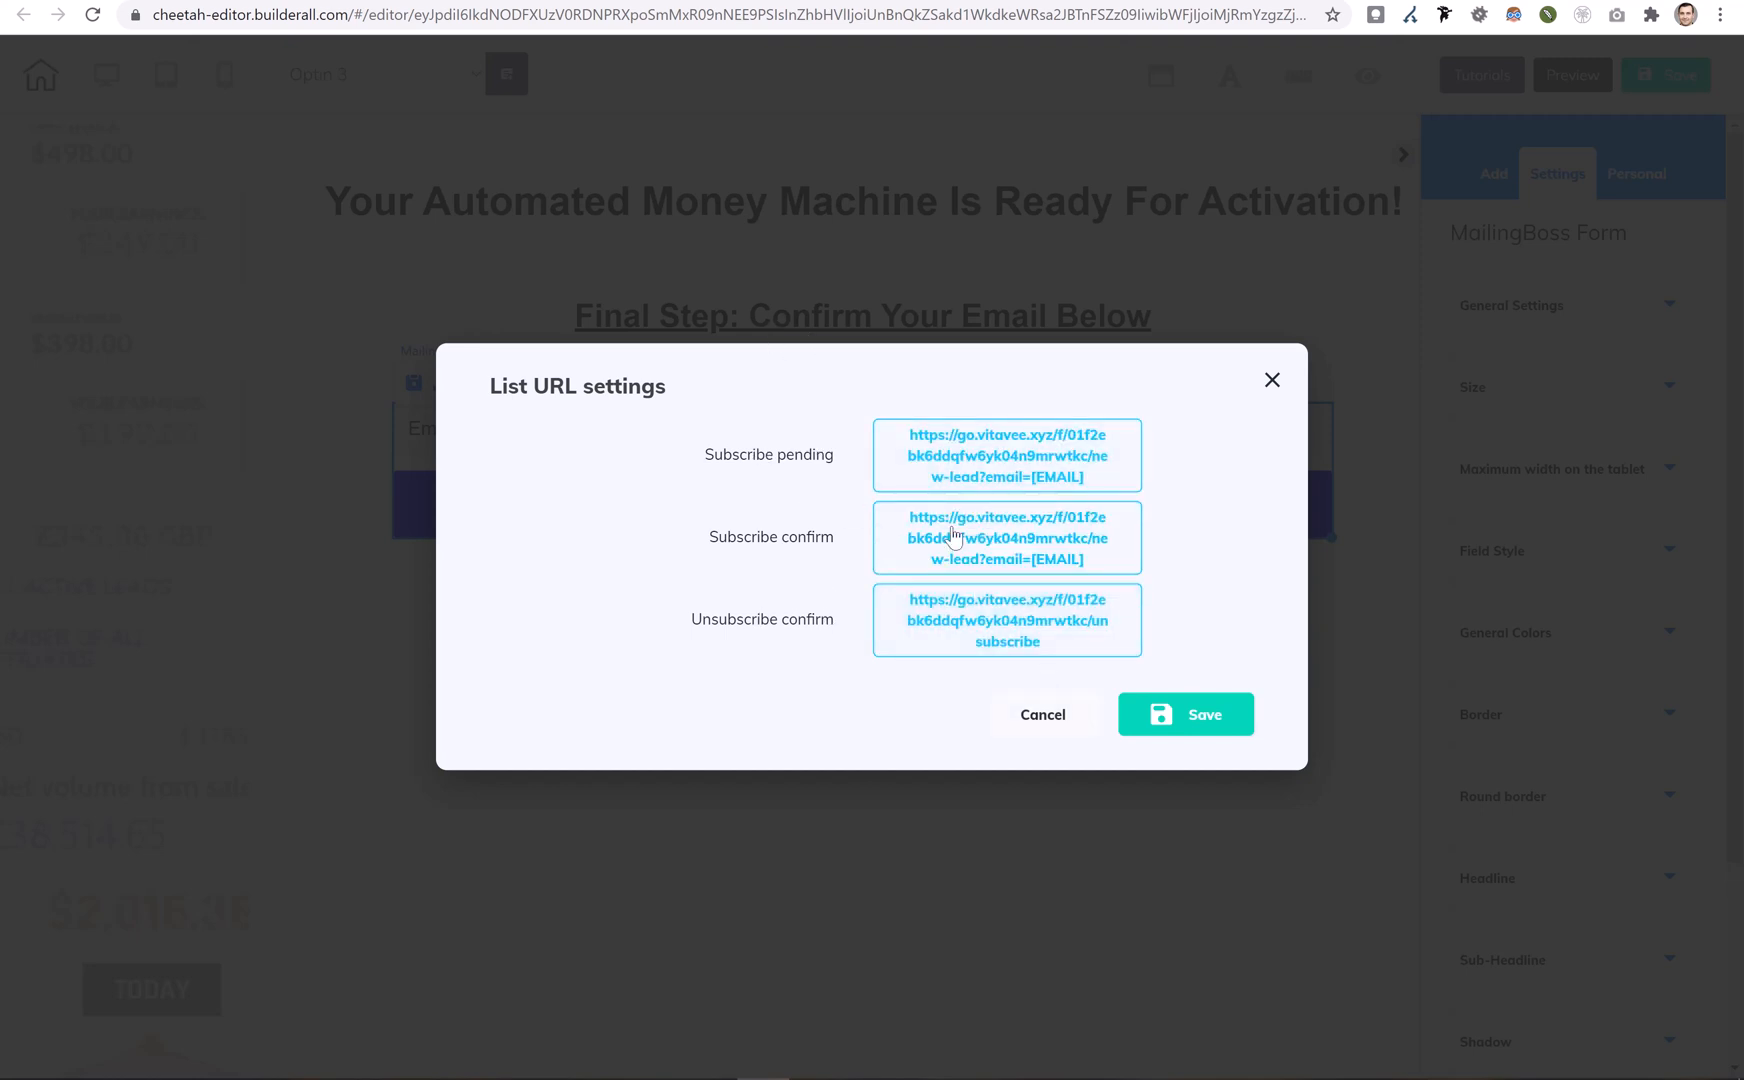
pyautogui.click(1038, 716)
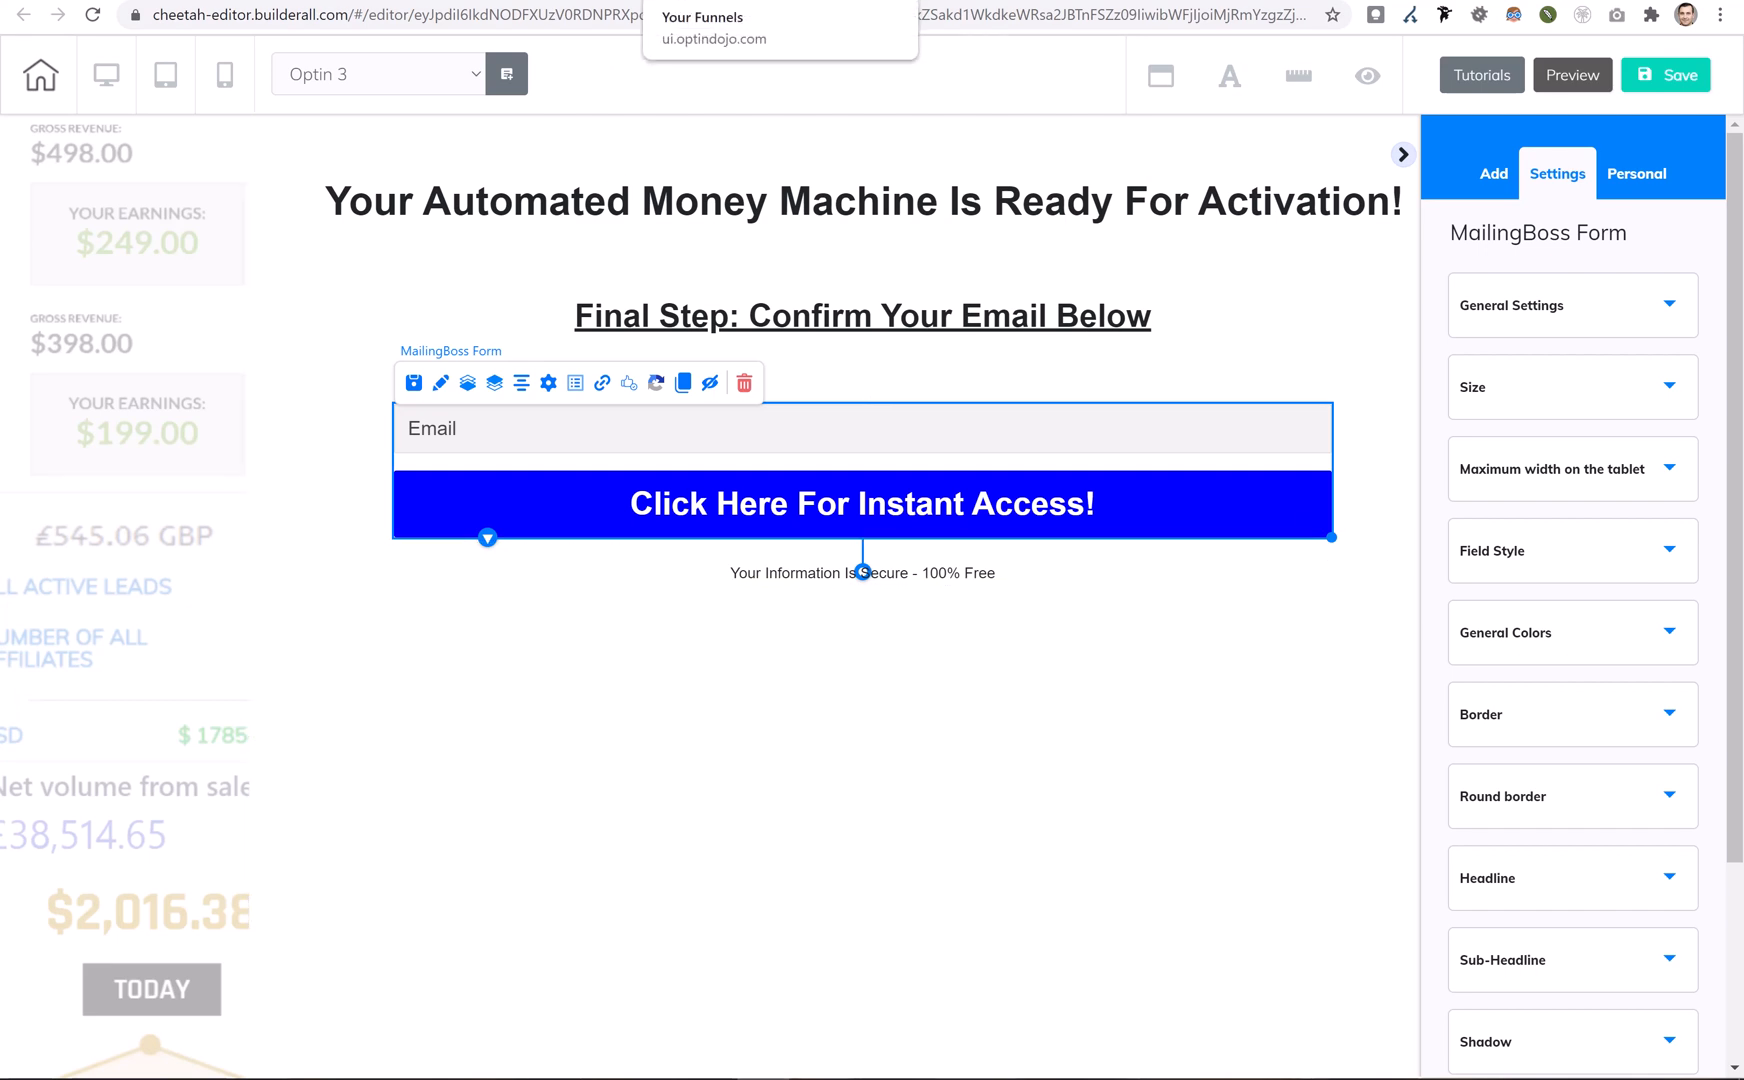
# Return to OptinDojo and review the RPM Pro funnel's new-leads redirect instructions alongside its affiliate offers
pyautogui.click(700, 3)
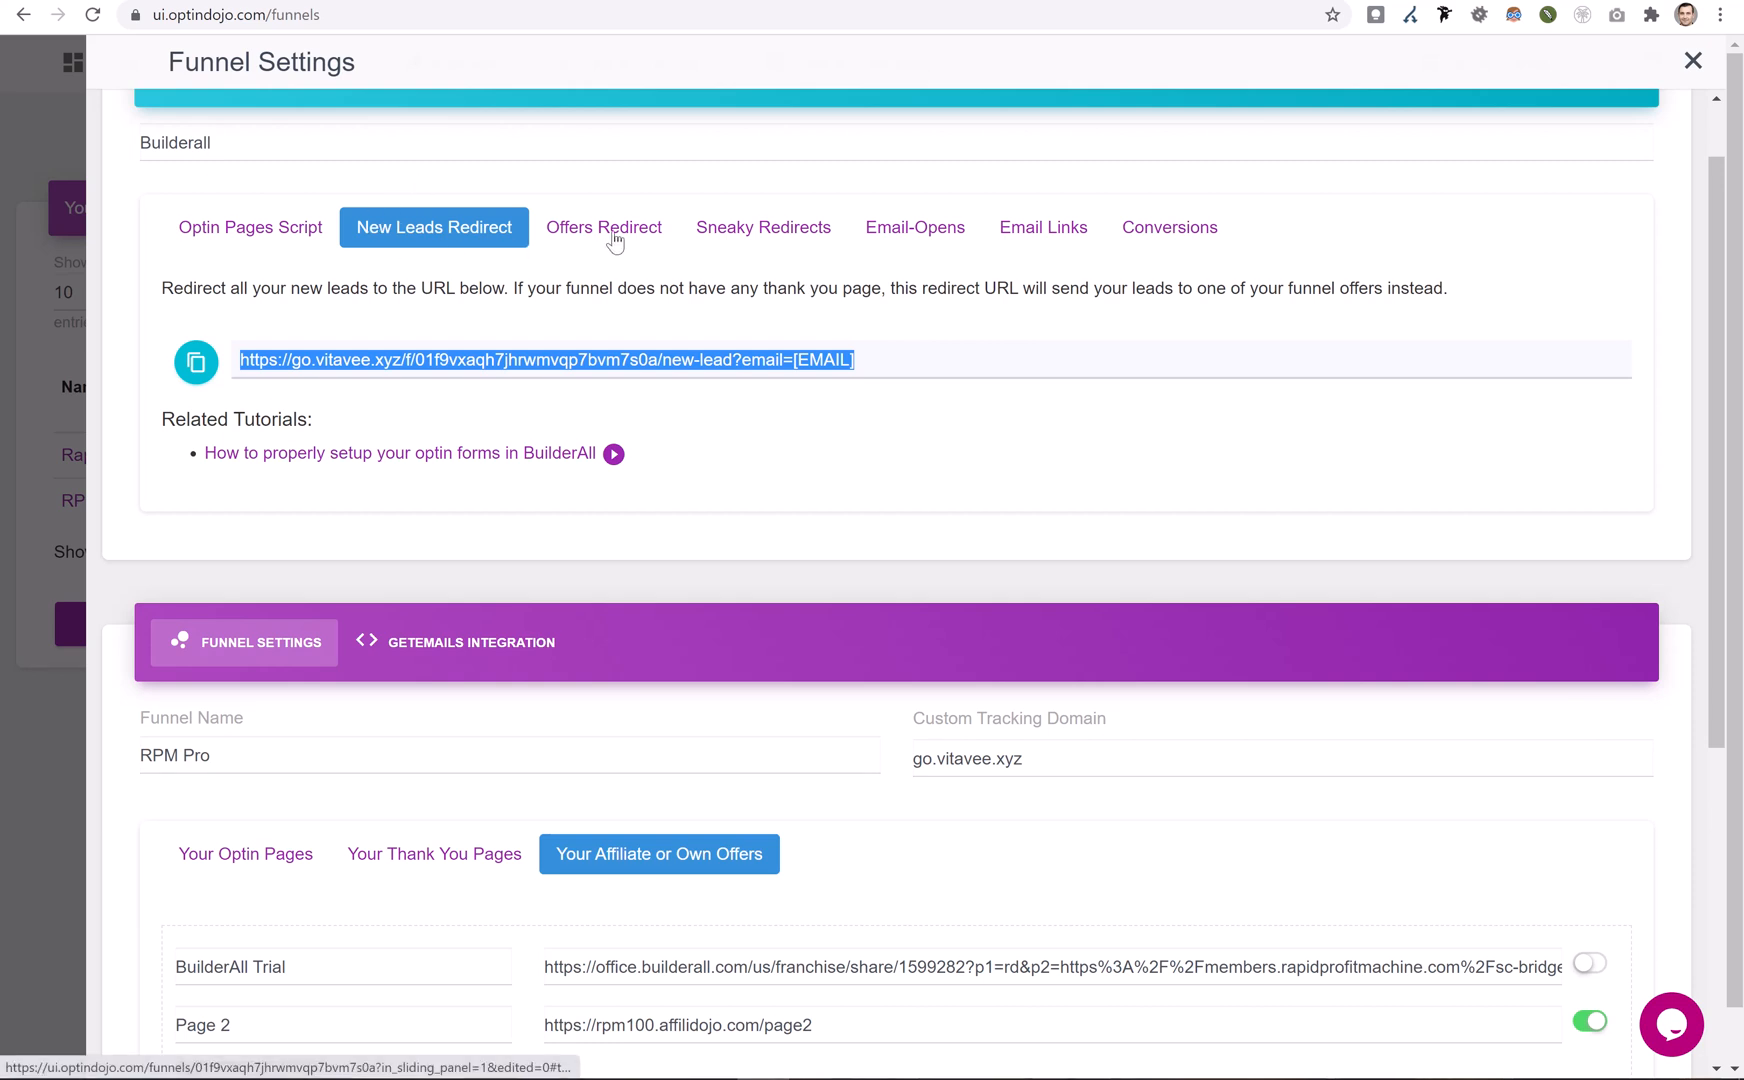
pyautogui.click(680, 3)
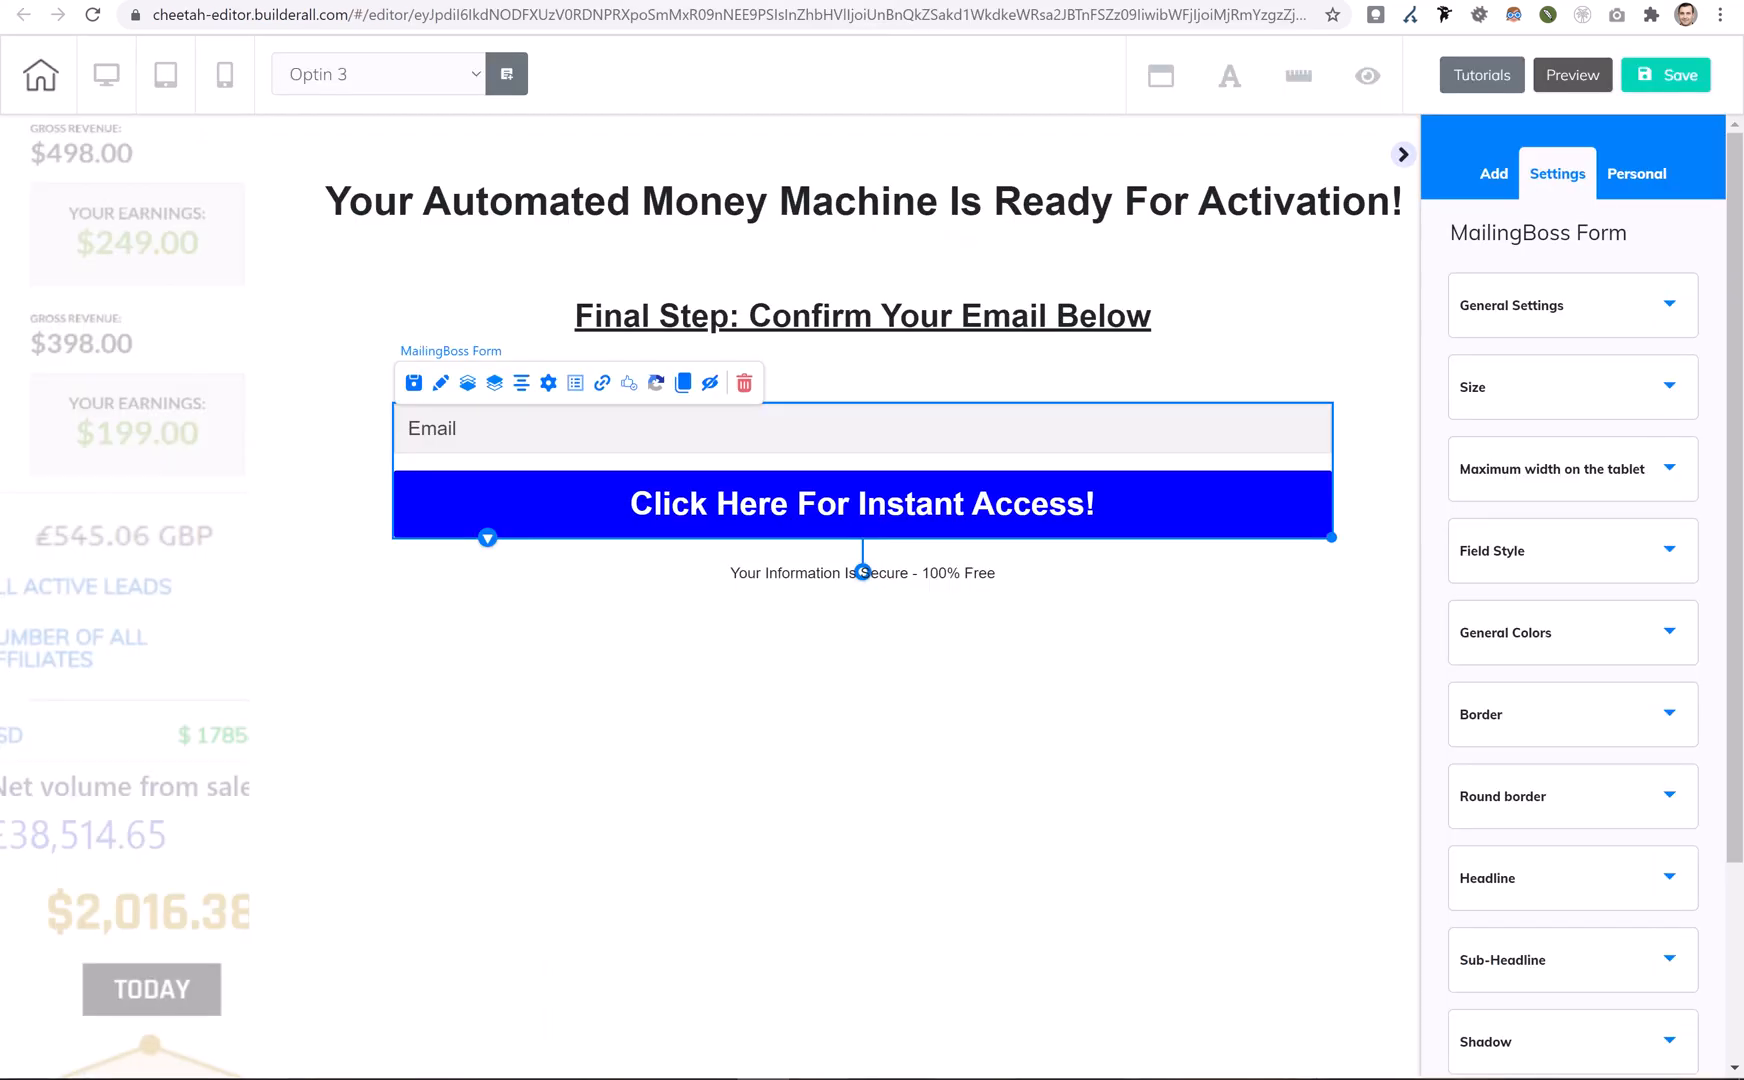
pyautogui.click(680, 3)
pyautogui.scroll(-3, 586, 405)
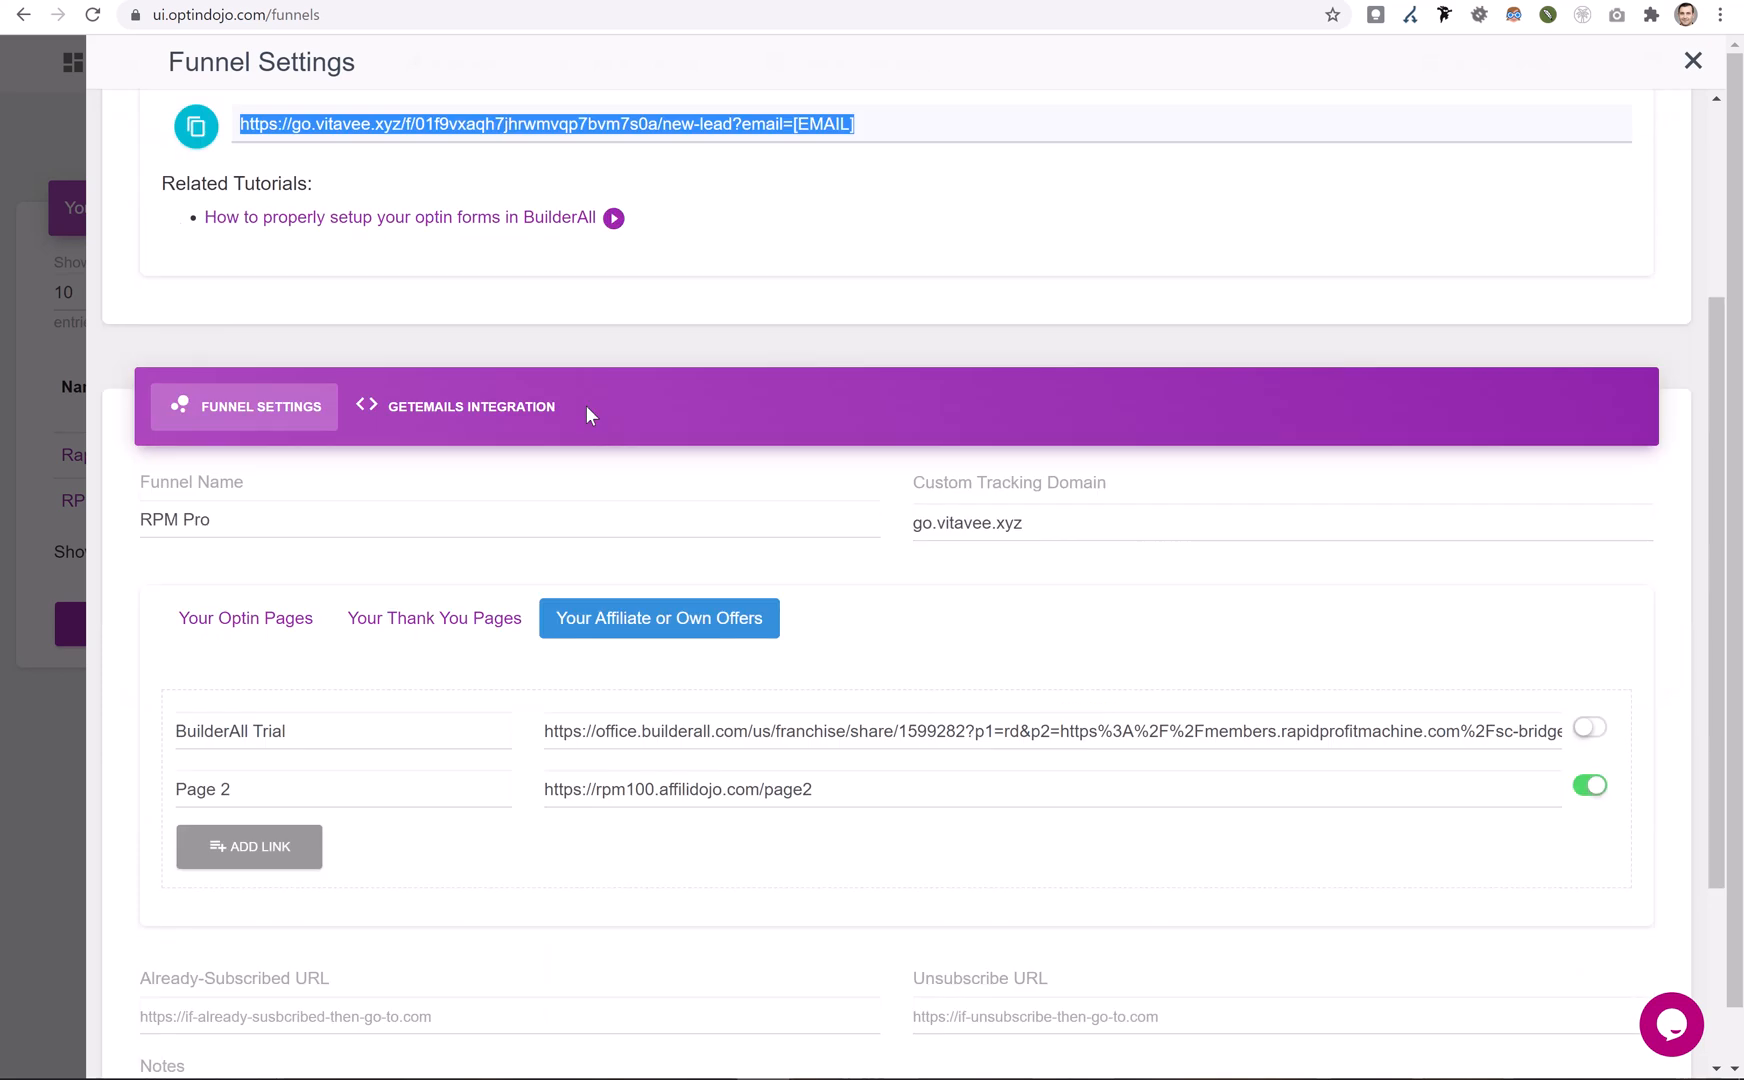
pyautogui.scroll(4, 1004, 697)
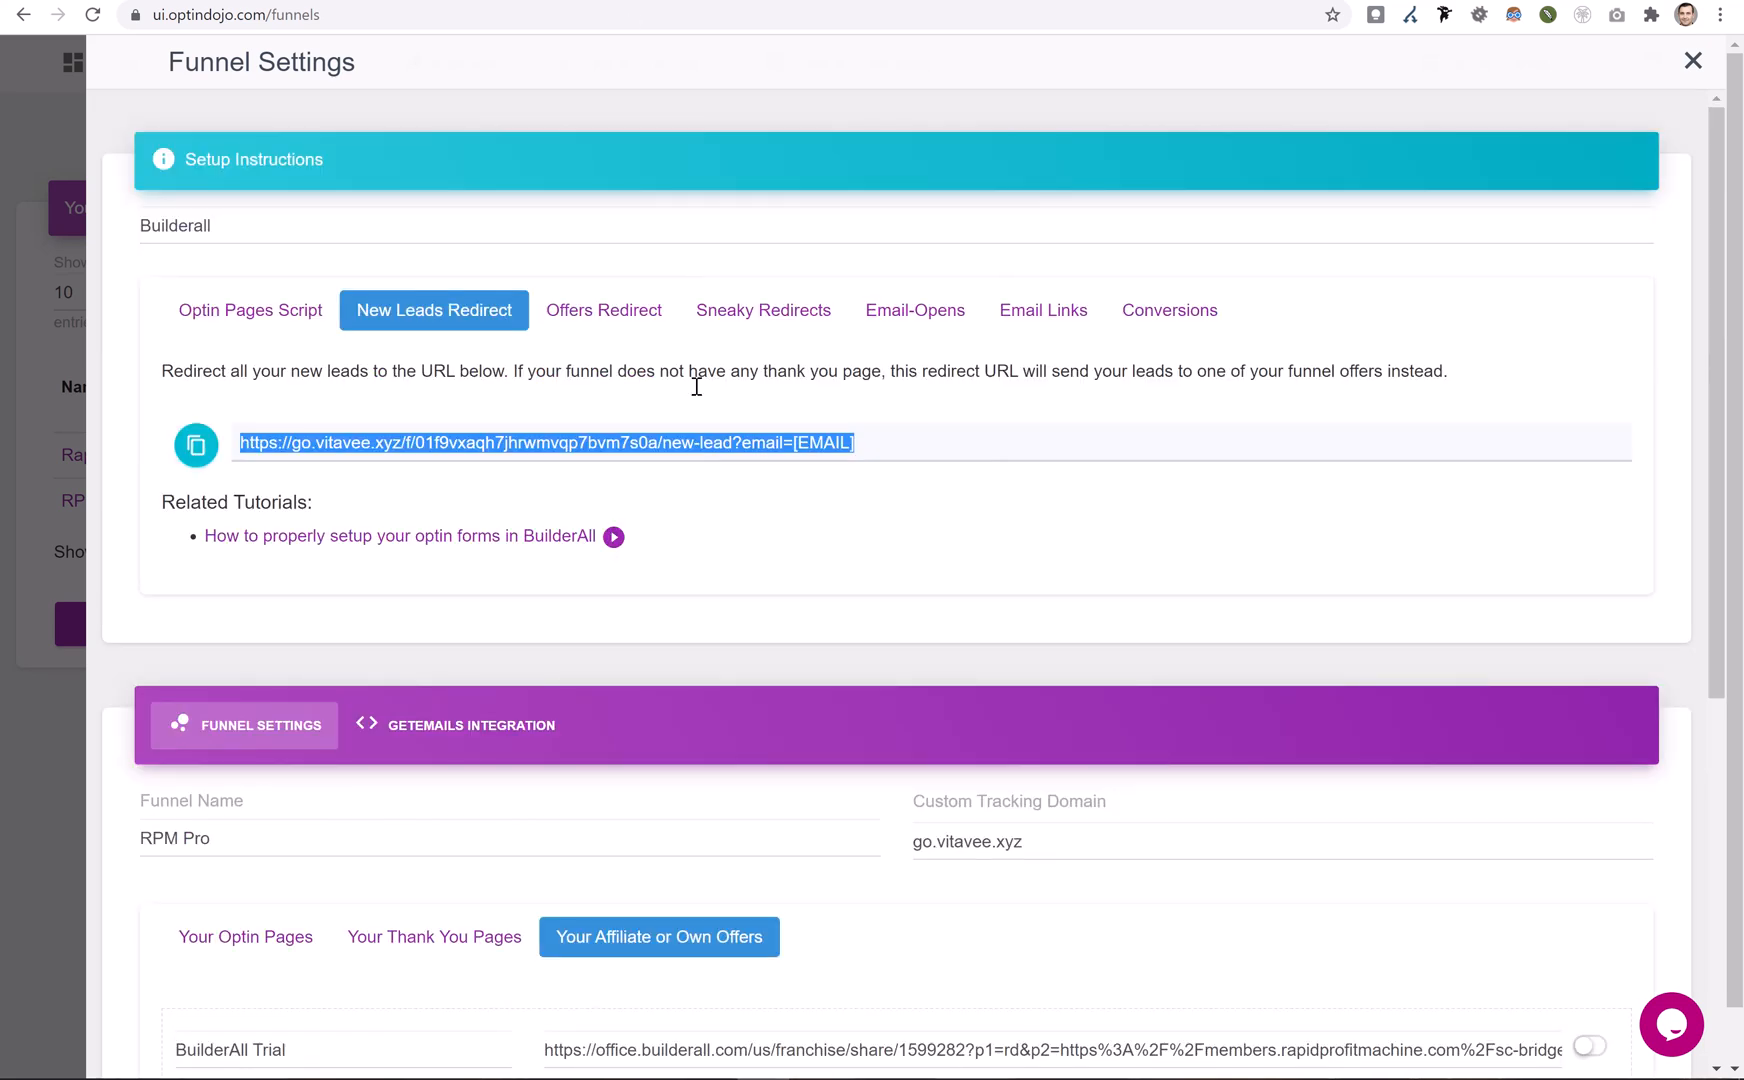
pyautogui.scroll(-3, 689, 572)
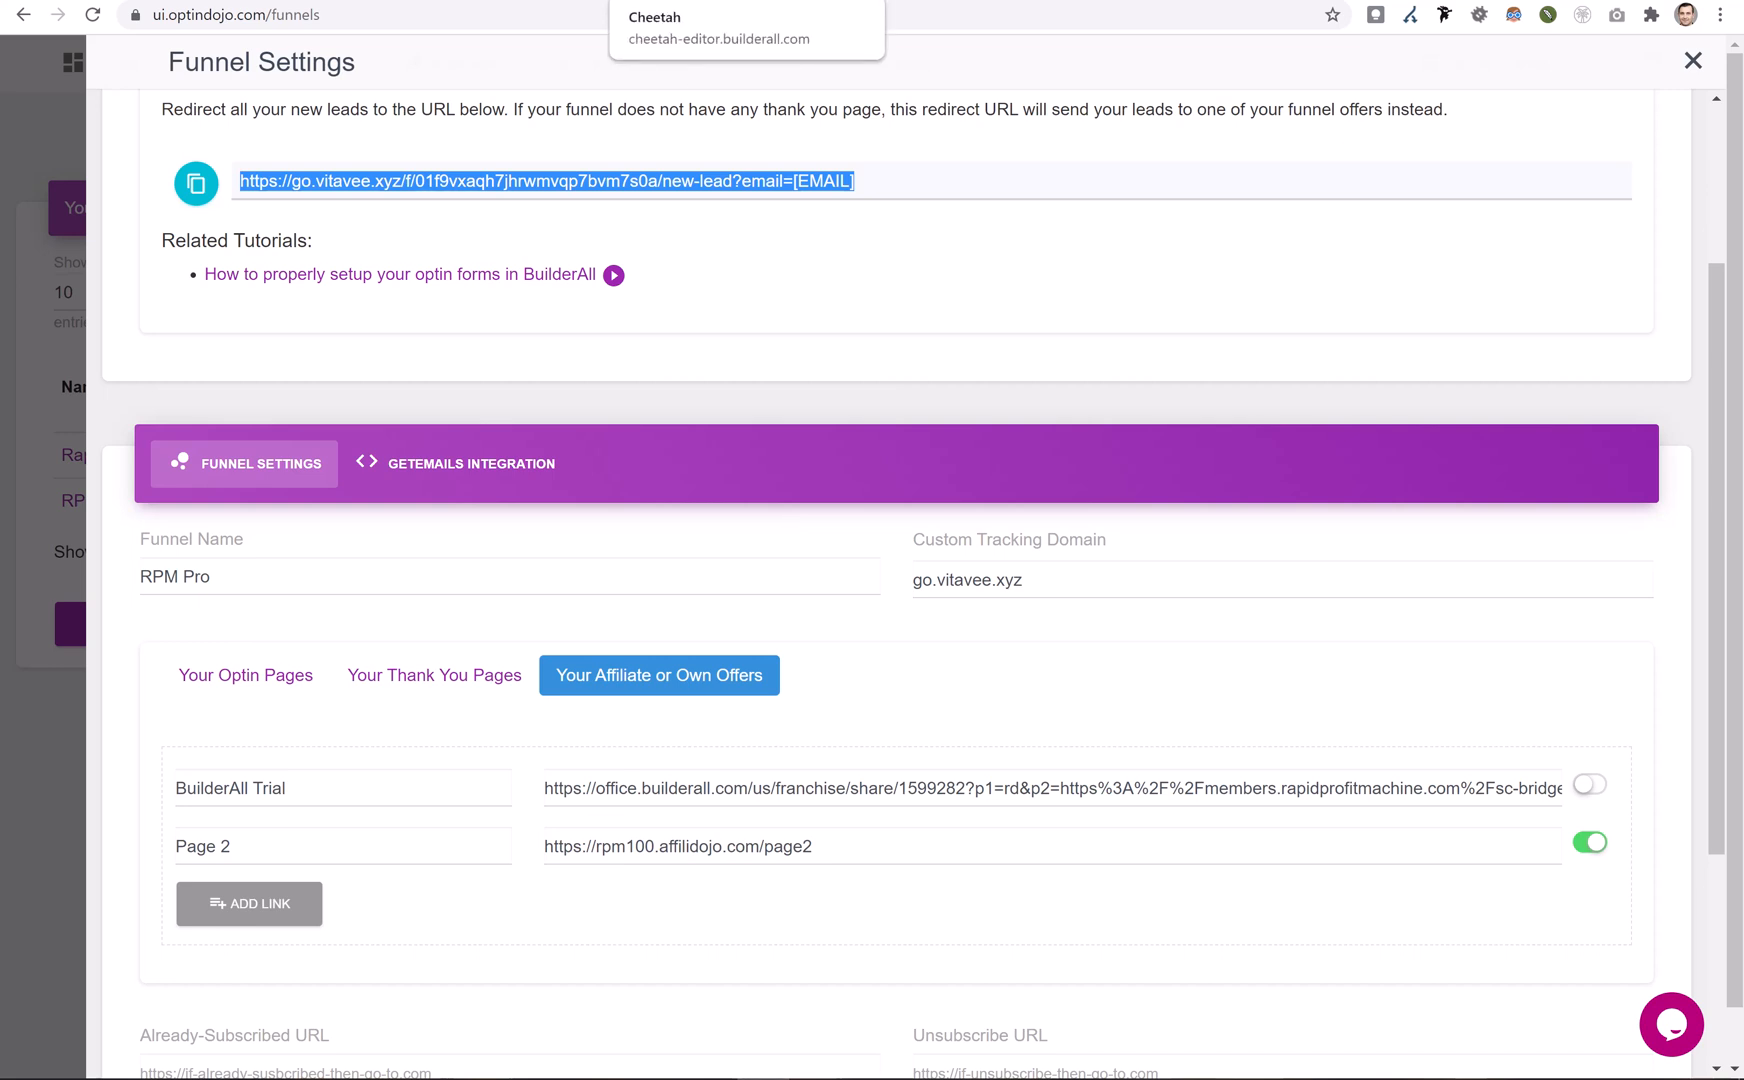
# In Cheetah, switch to the "(3) Your FREE Unlimited Account" page, leaving Optin 3 without saving
pyautogui.click(765, 1)
pyautogui.click(424, 68)
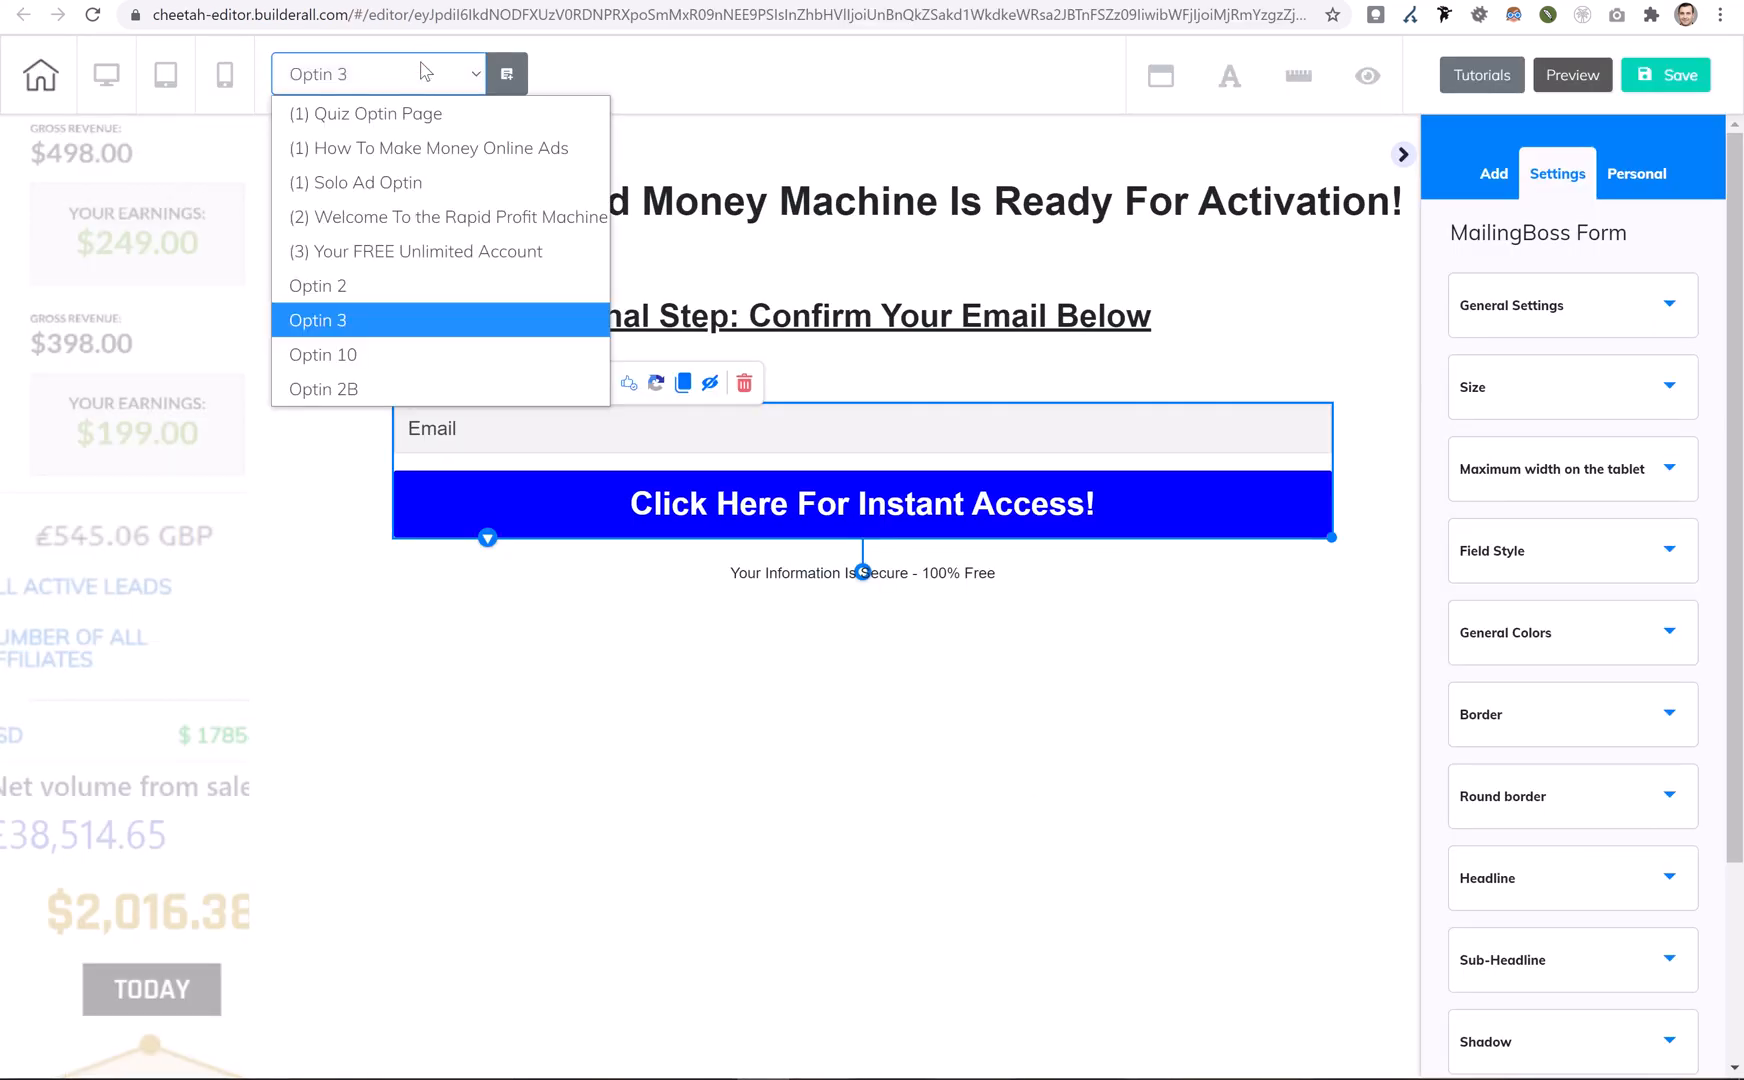
pyautogui.click(435, 252)
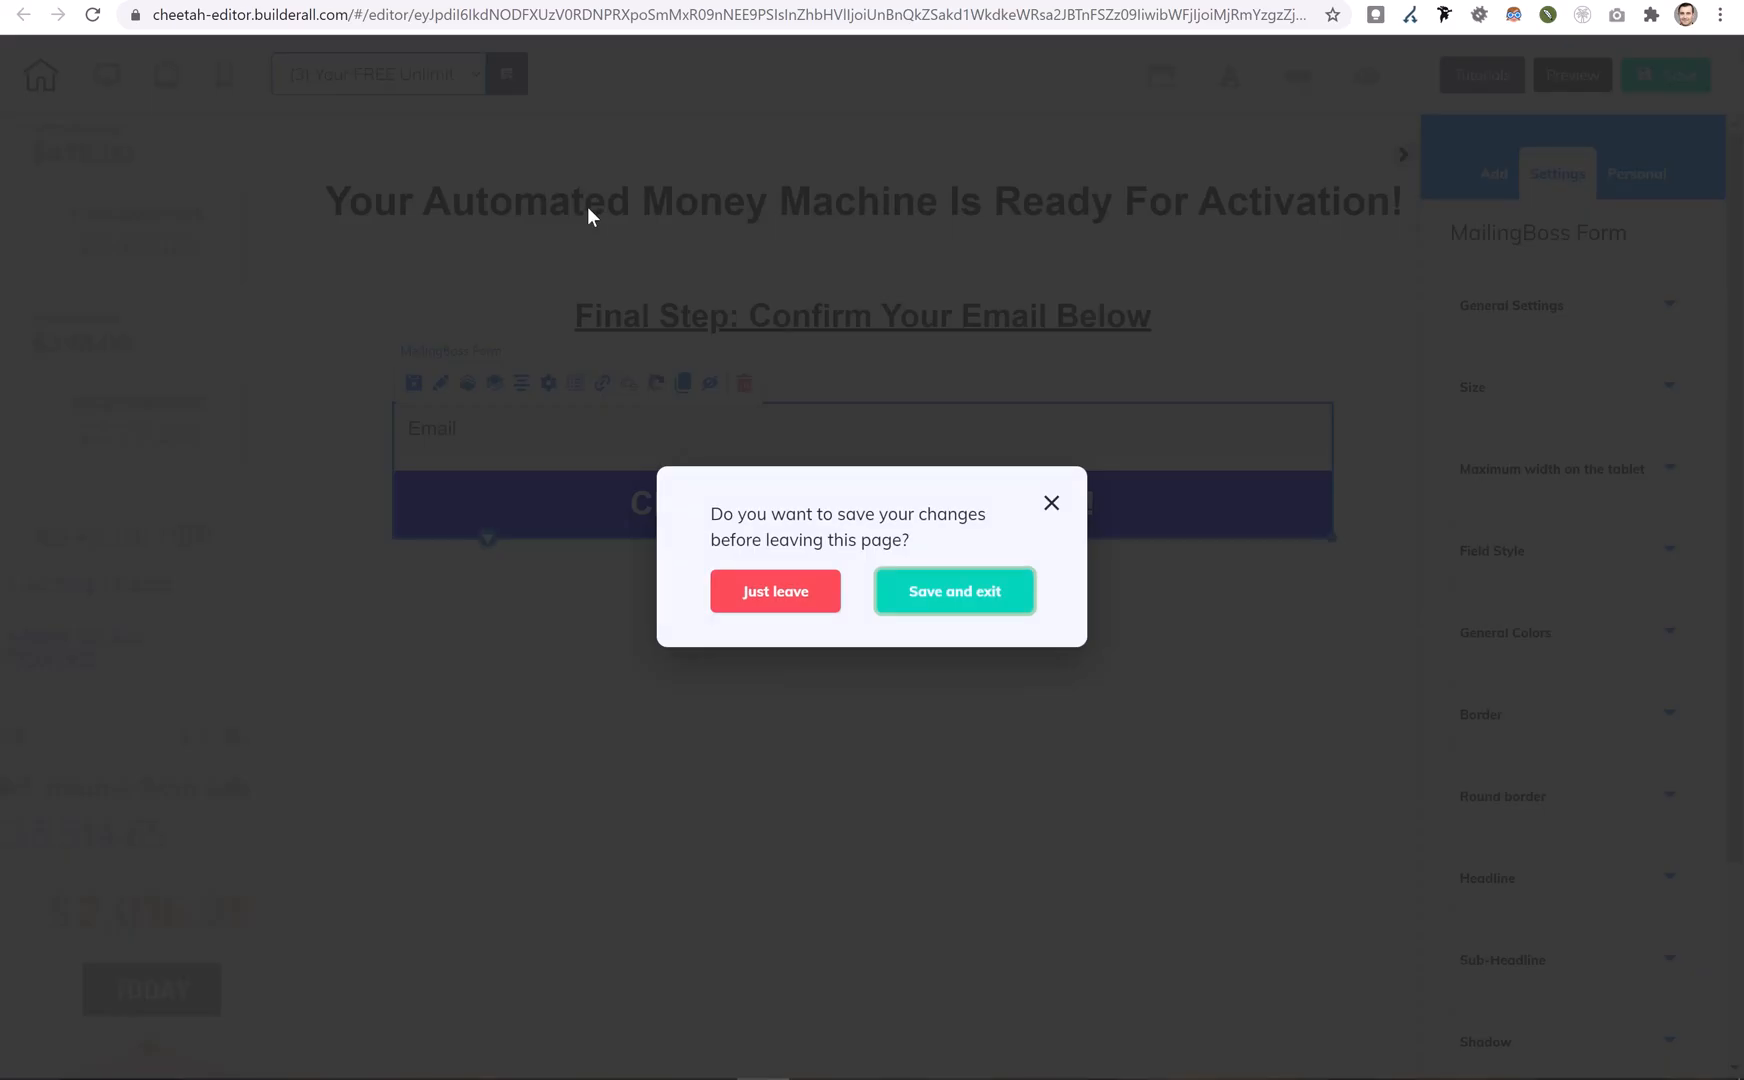
pyautogui.click(766, 594)
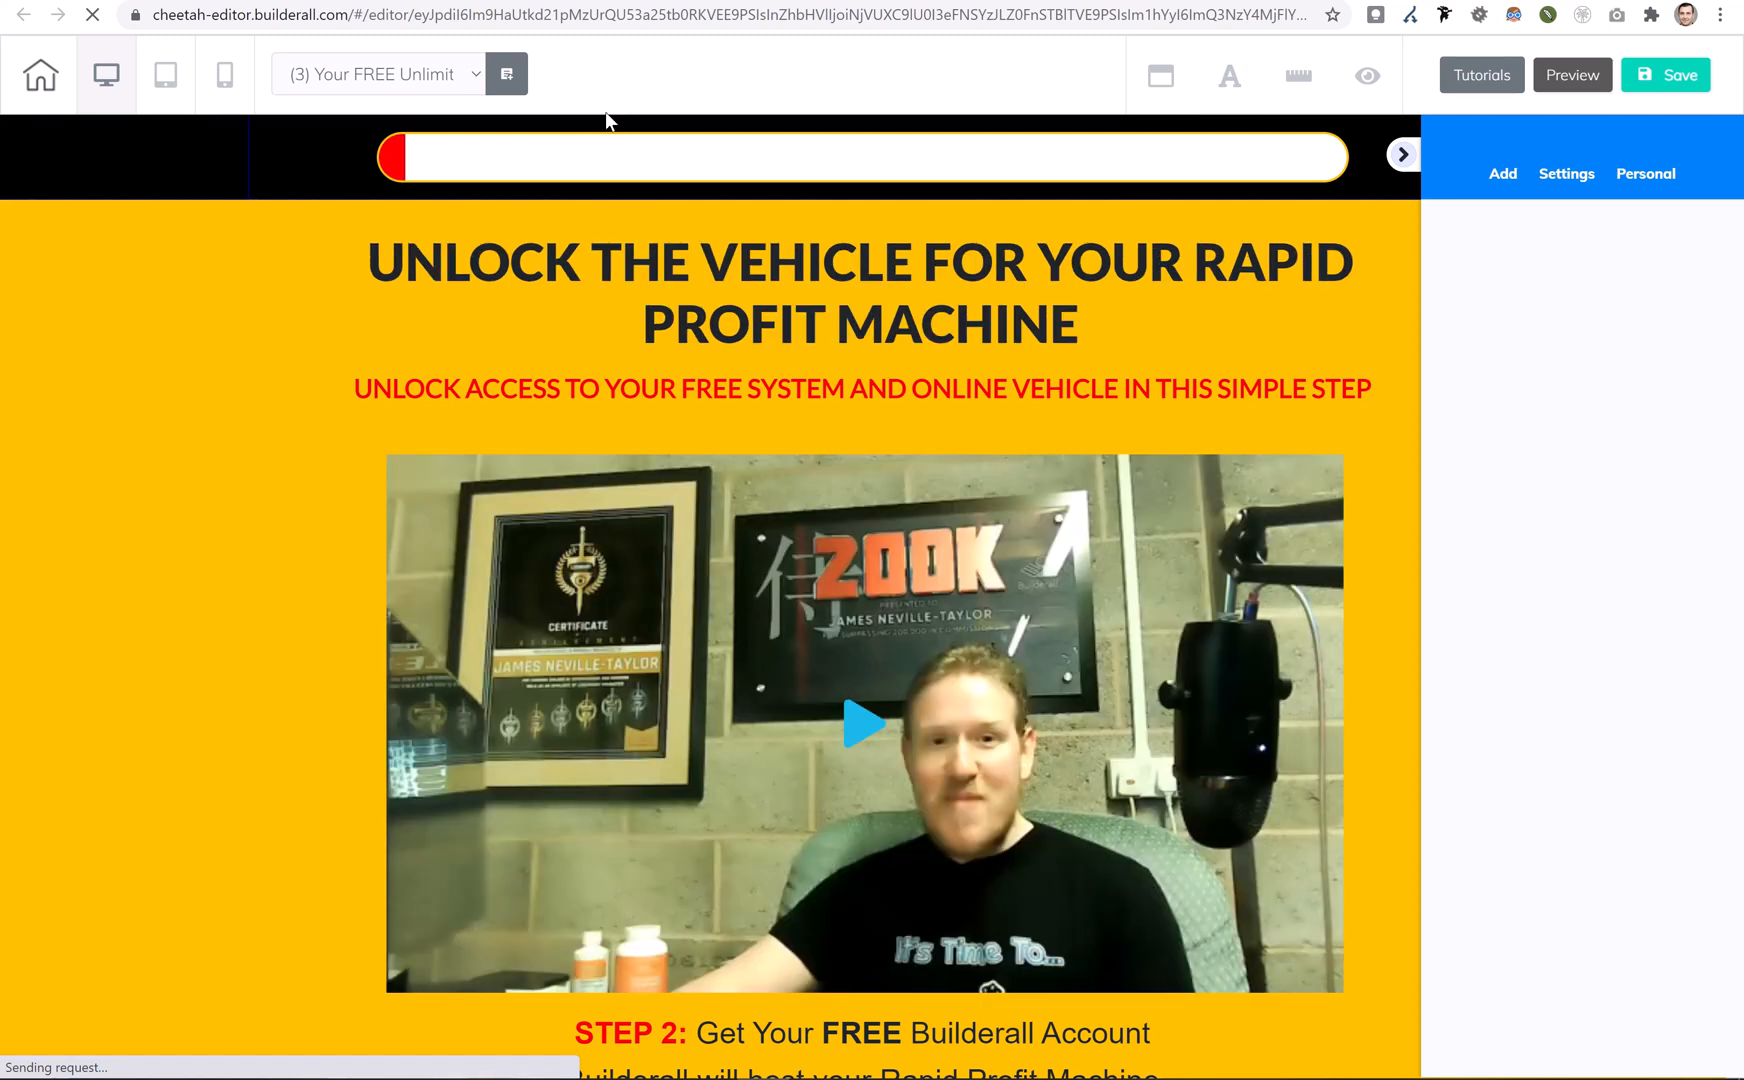
# Open the web link settings of the "GET YOUR FREE BUILDERALL ACCOUNT NOW" button
pyautogui.scroll(-3, 685, 250)
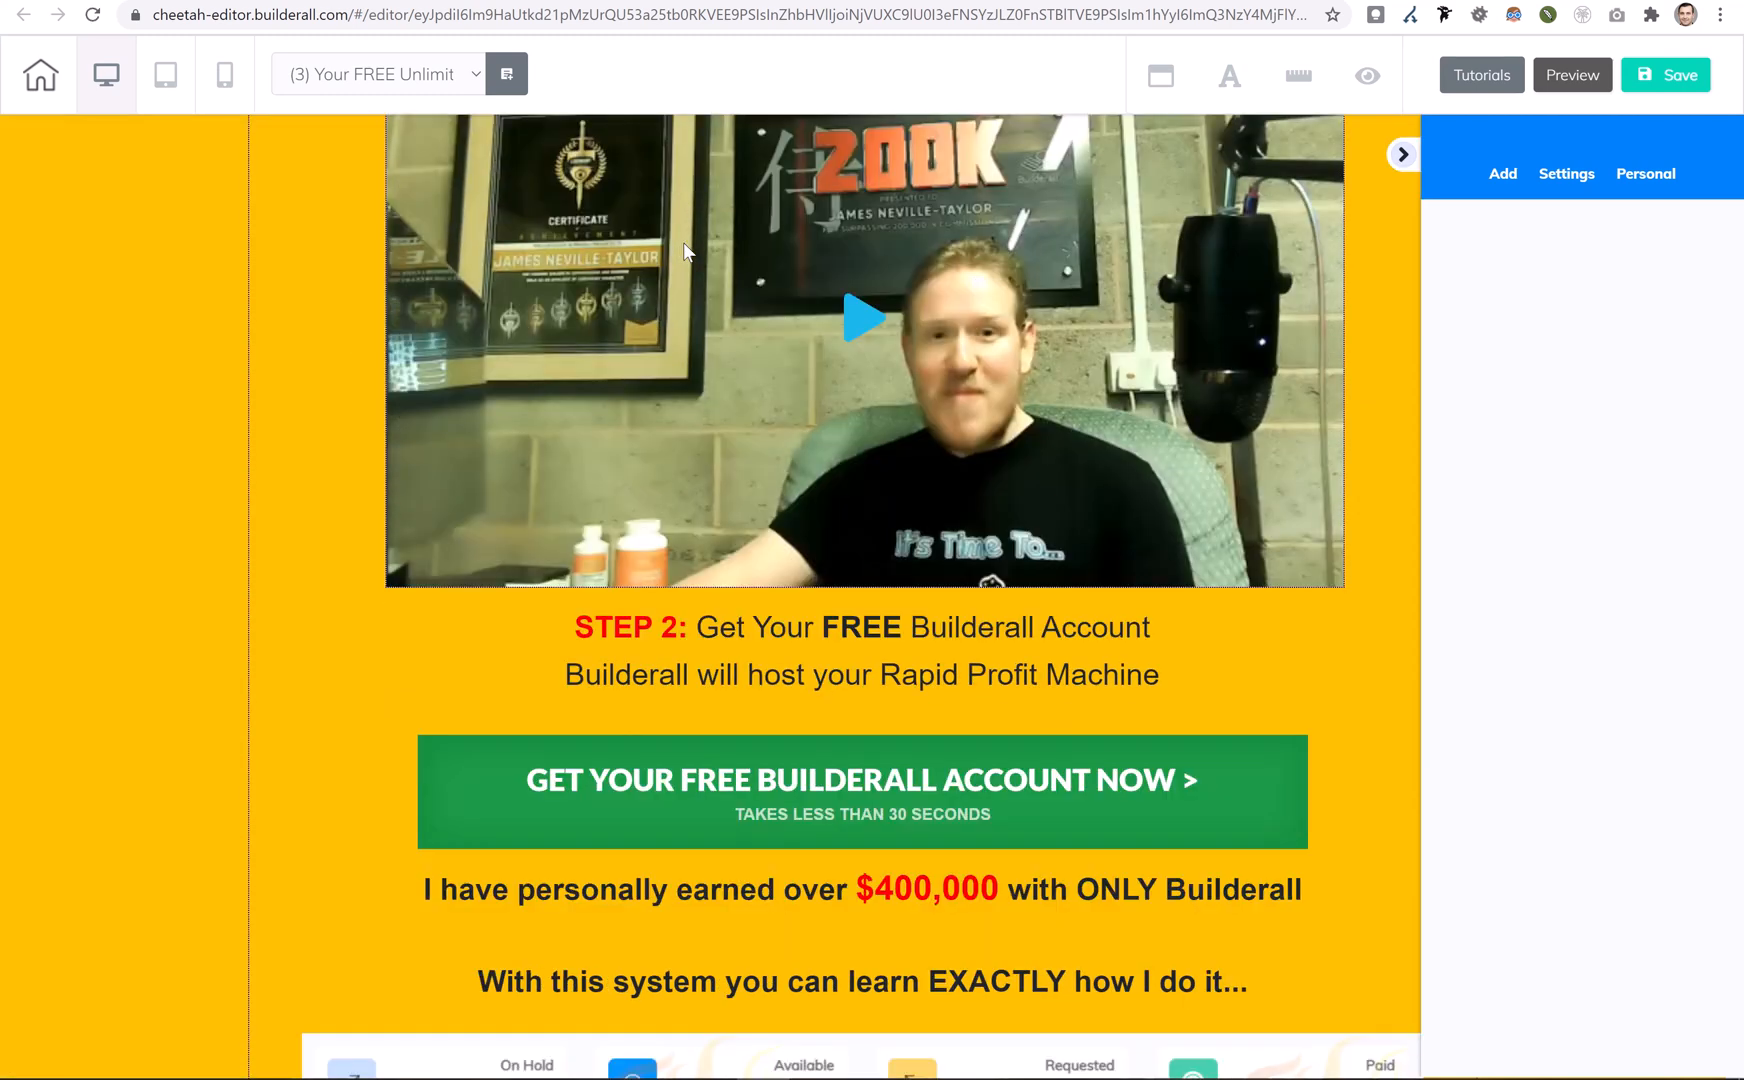
pyautogui.scroll(-3, 685, 250)
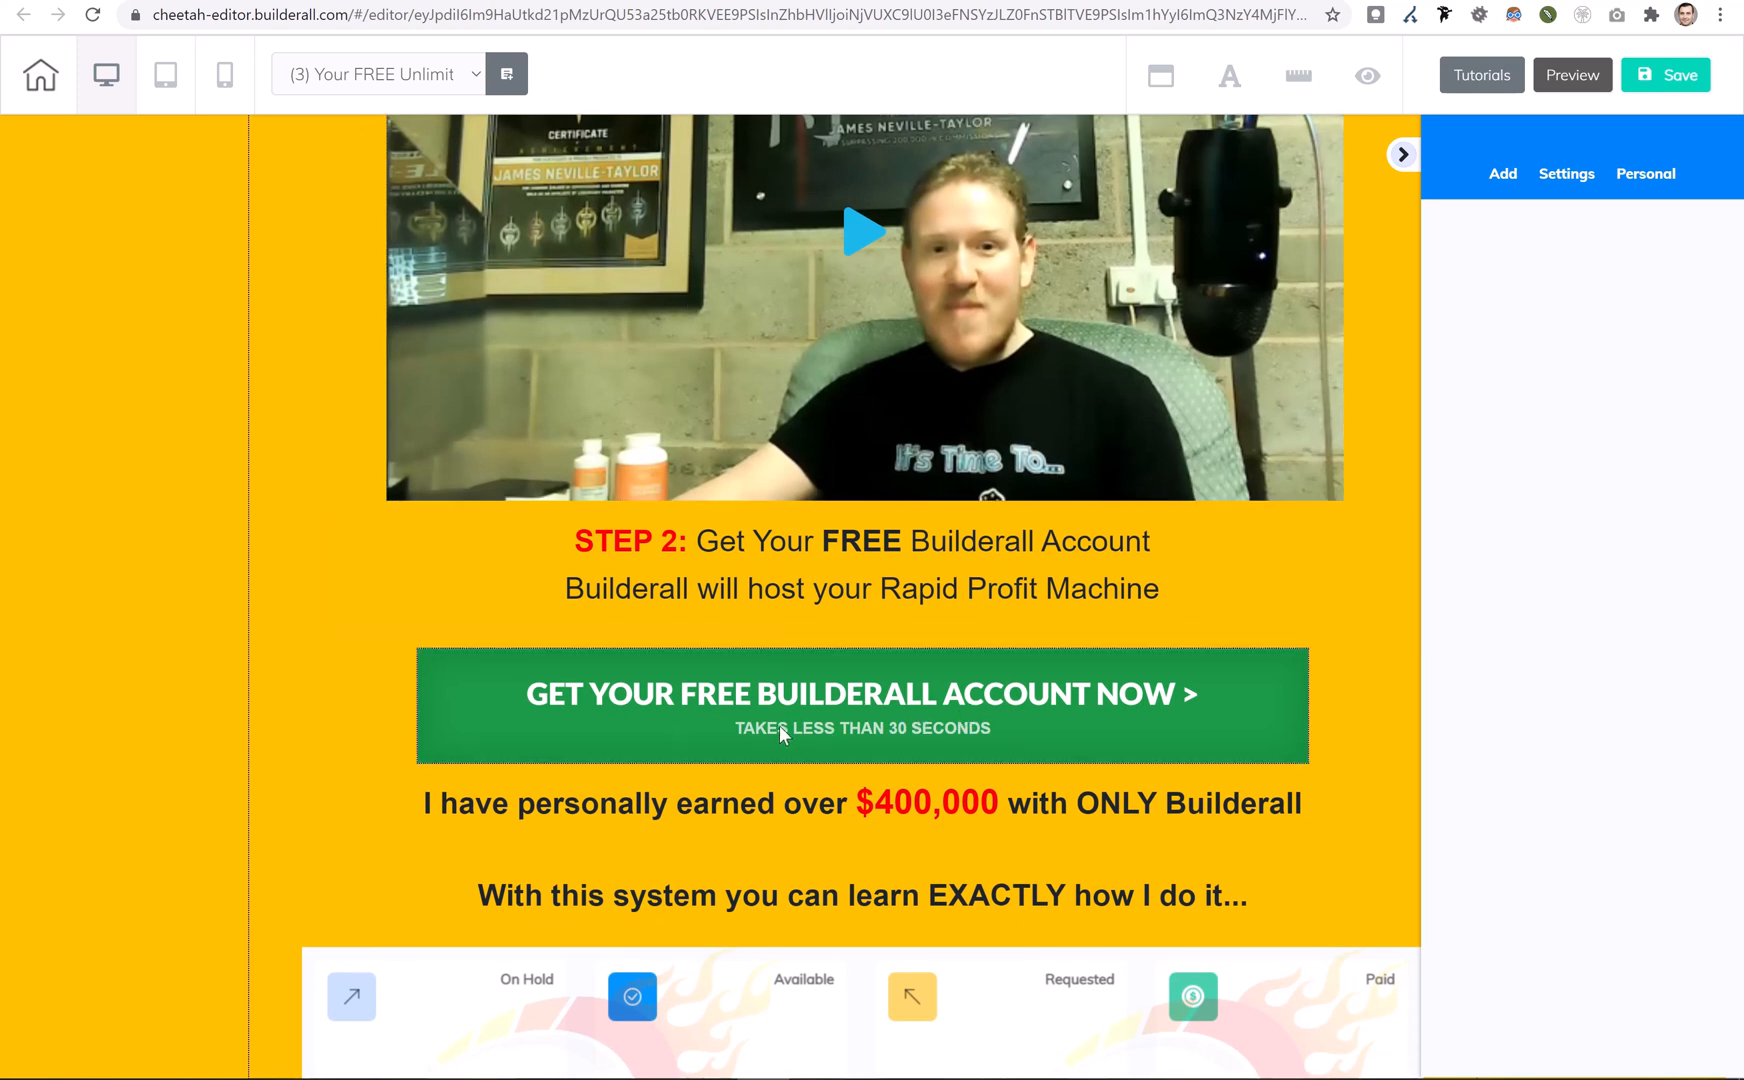
pyautogui.click(857, 709)
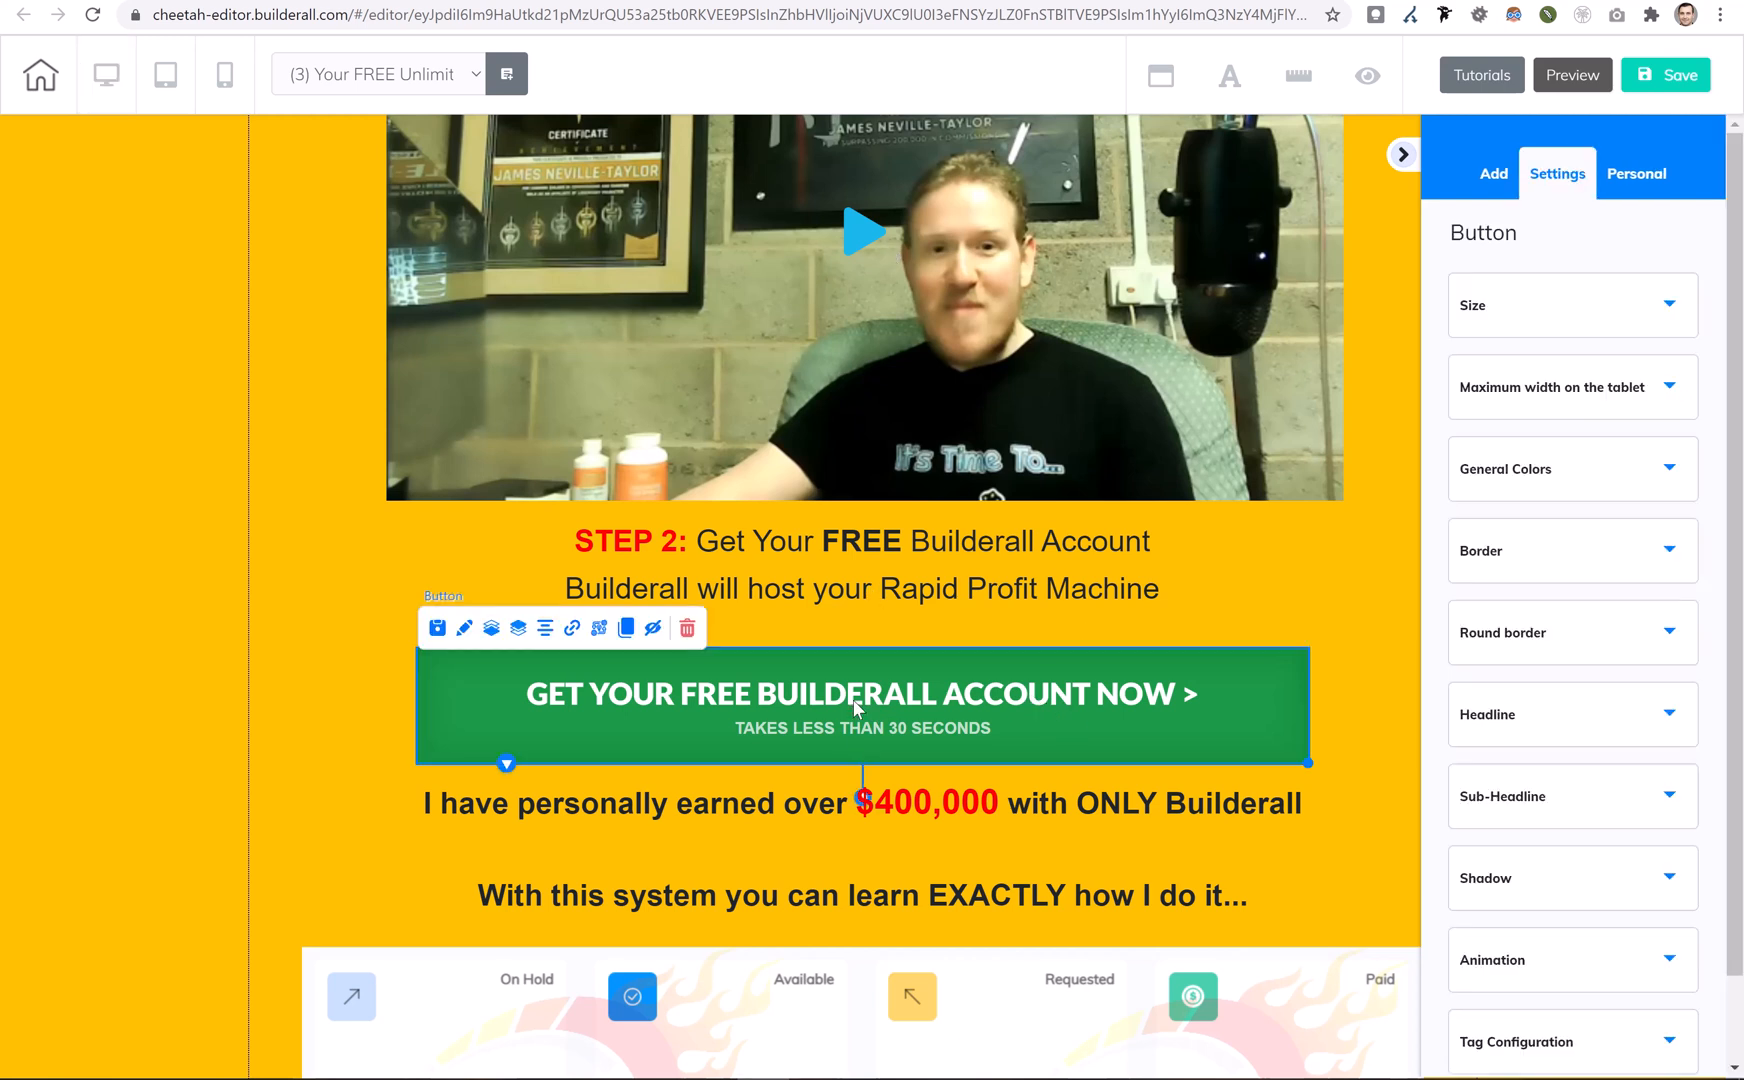
pyautogui.click(572, 630)
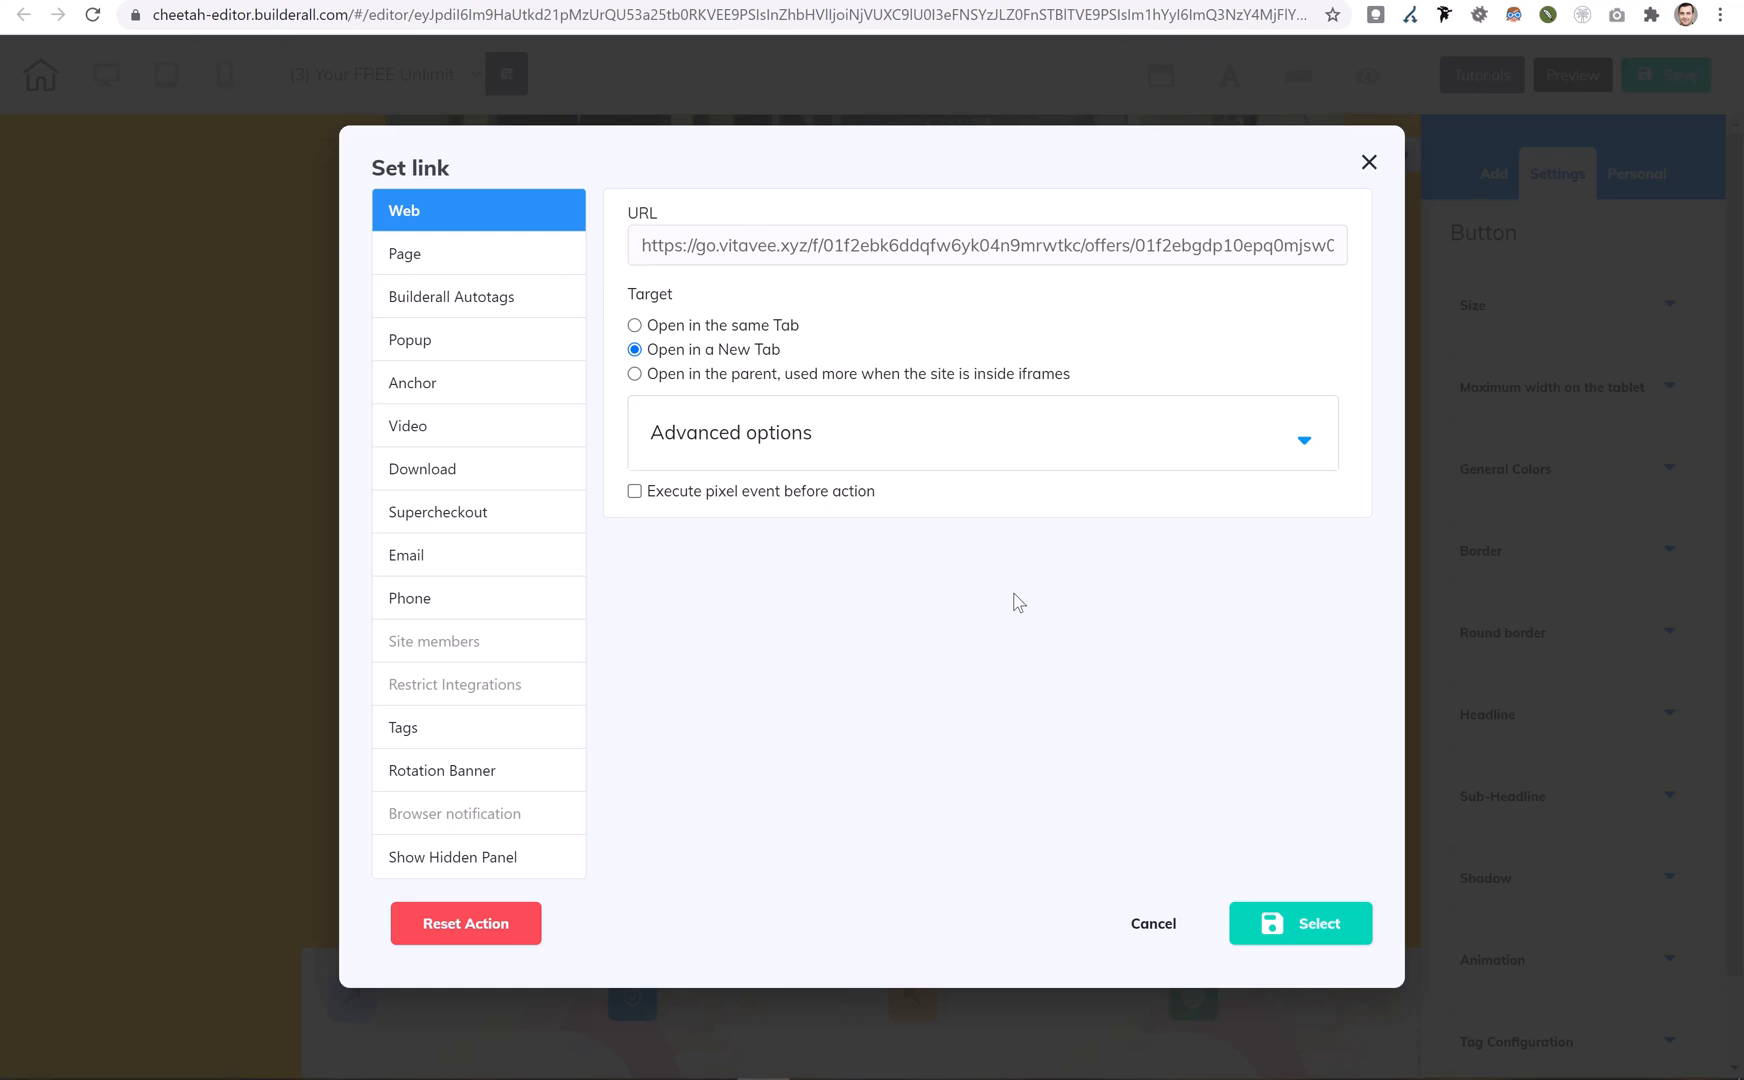
pyautogui.click(1150, 932)
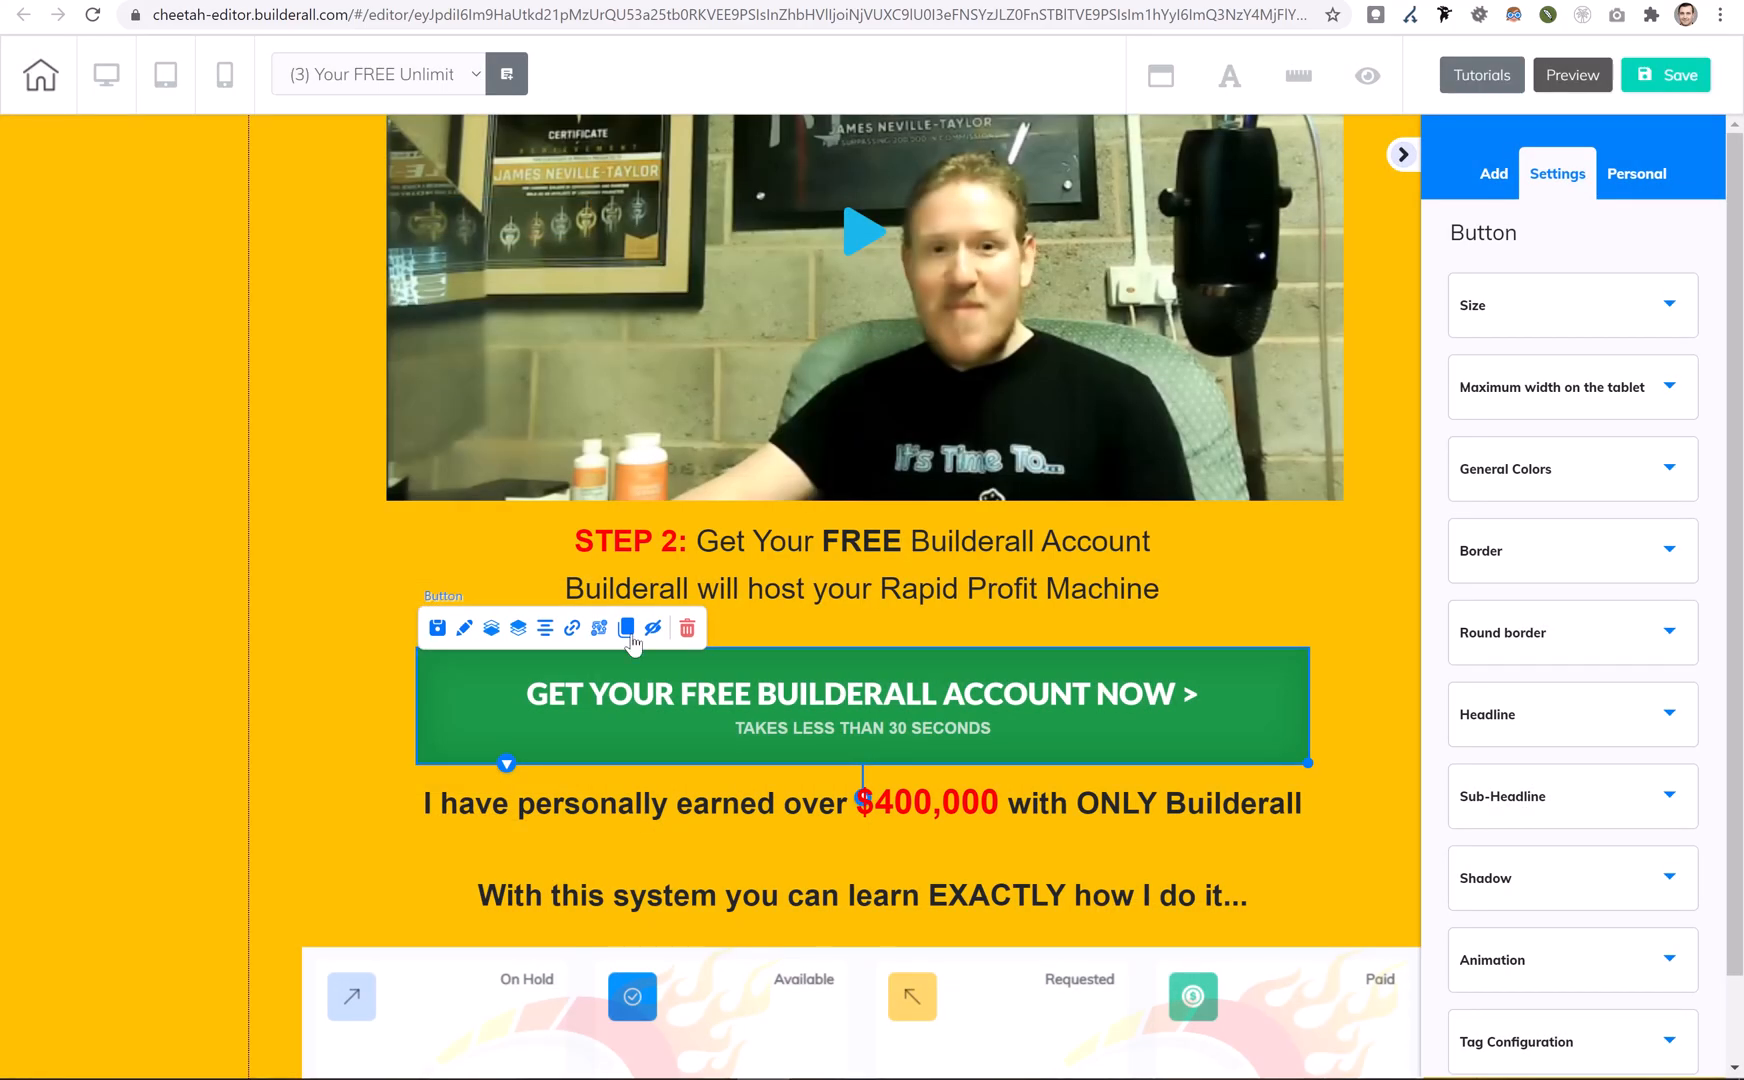
pyautogui.click(572, 630)
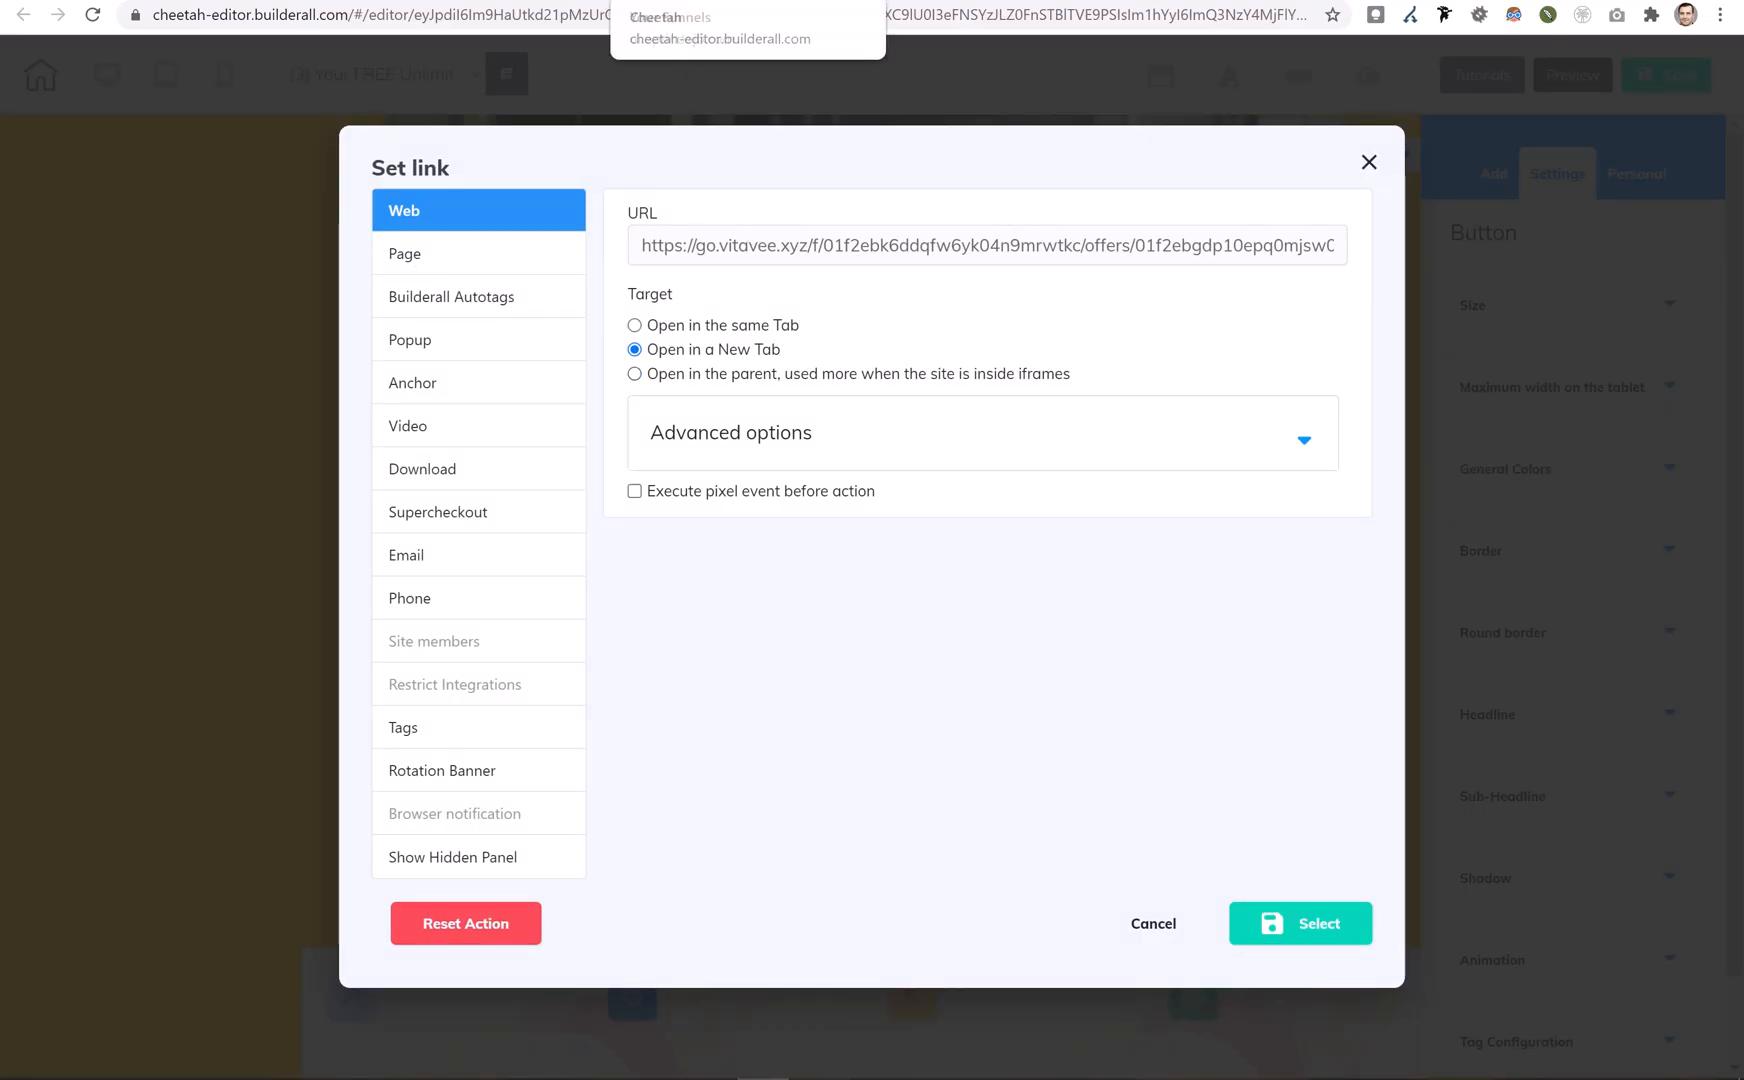
# In OptinDojo, open the Offers Redirect instructions and examine the available offers to redirect to
pyautogui.click(800, 2)
pyautogui.scroll(3, 800, 325)
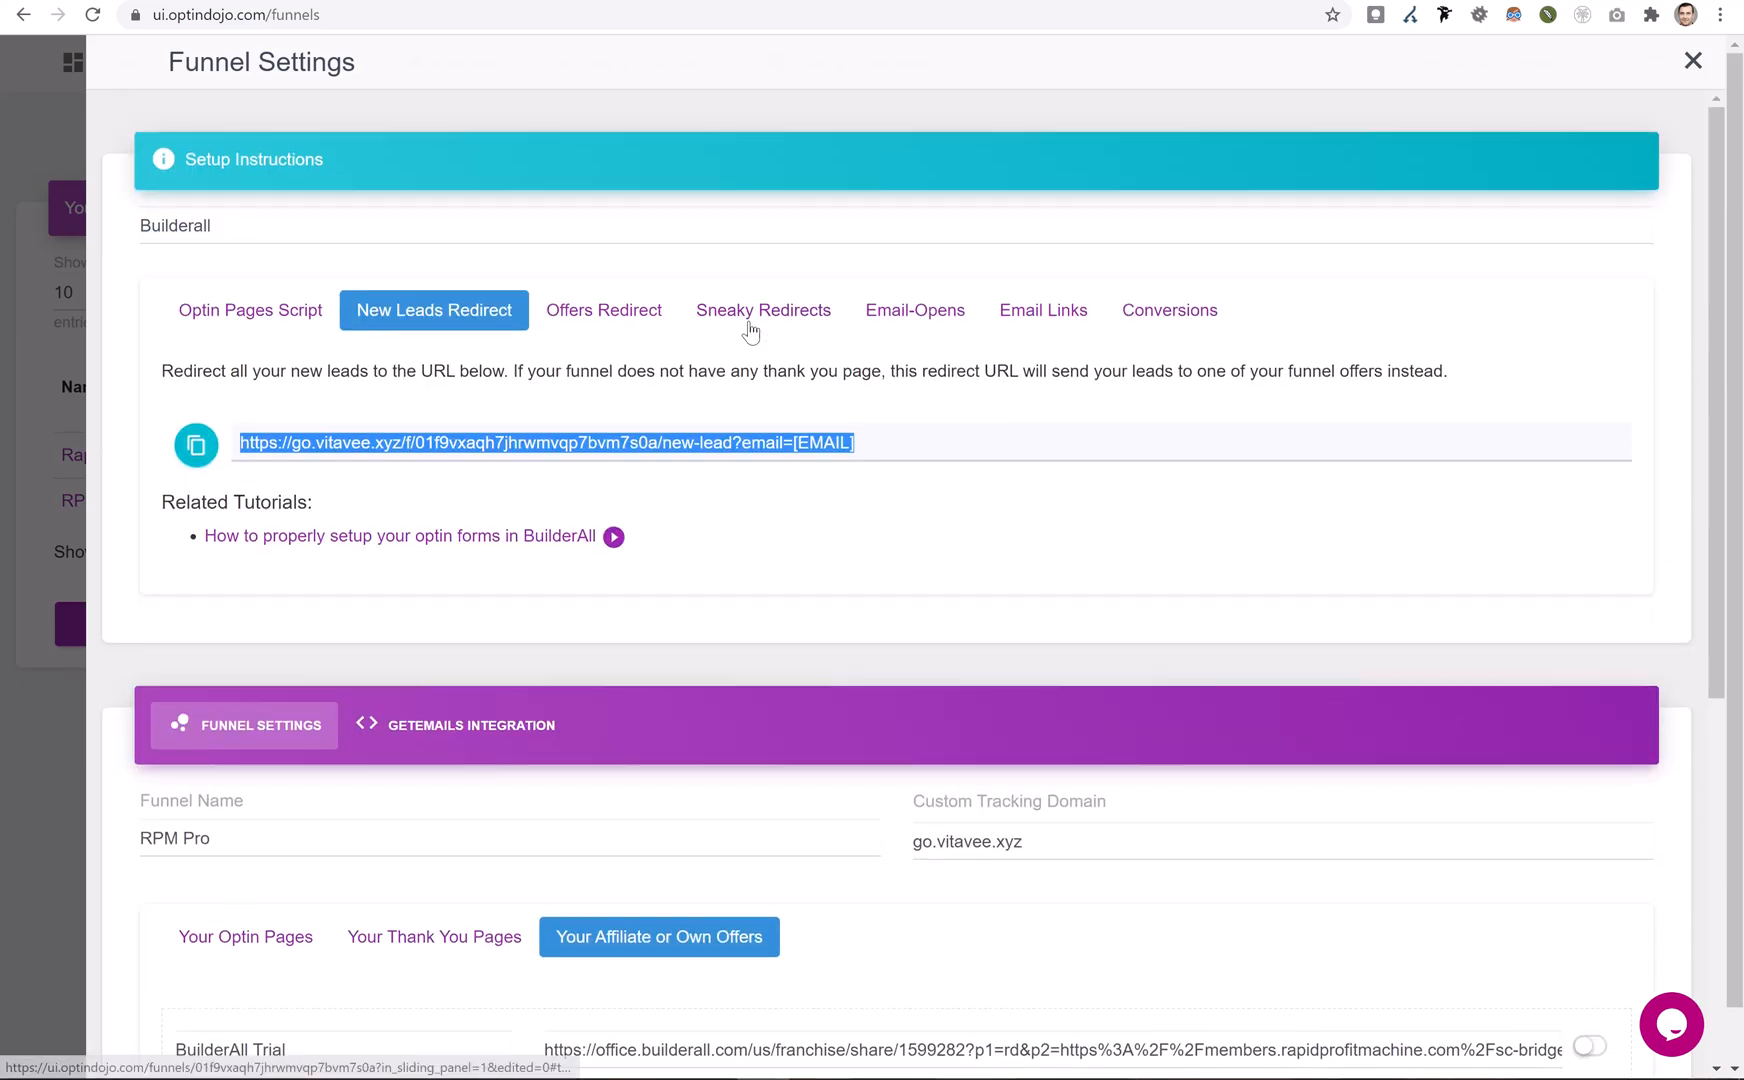
pyautogui.click(594, 309)
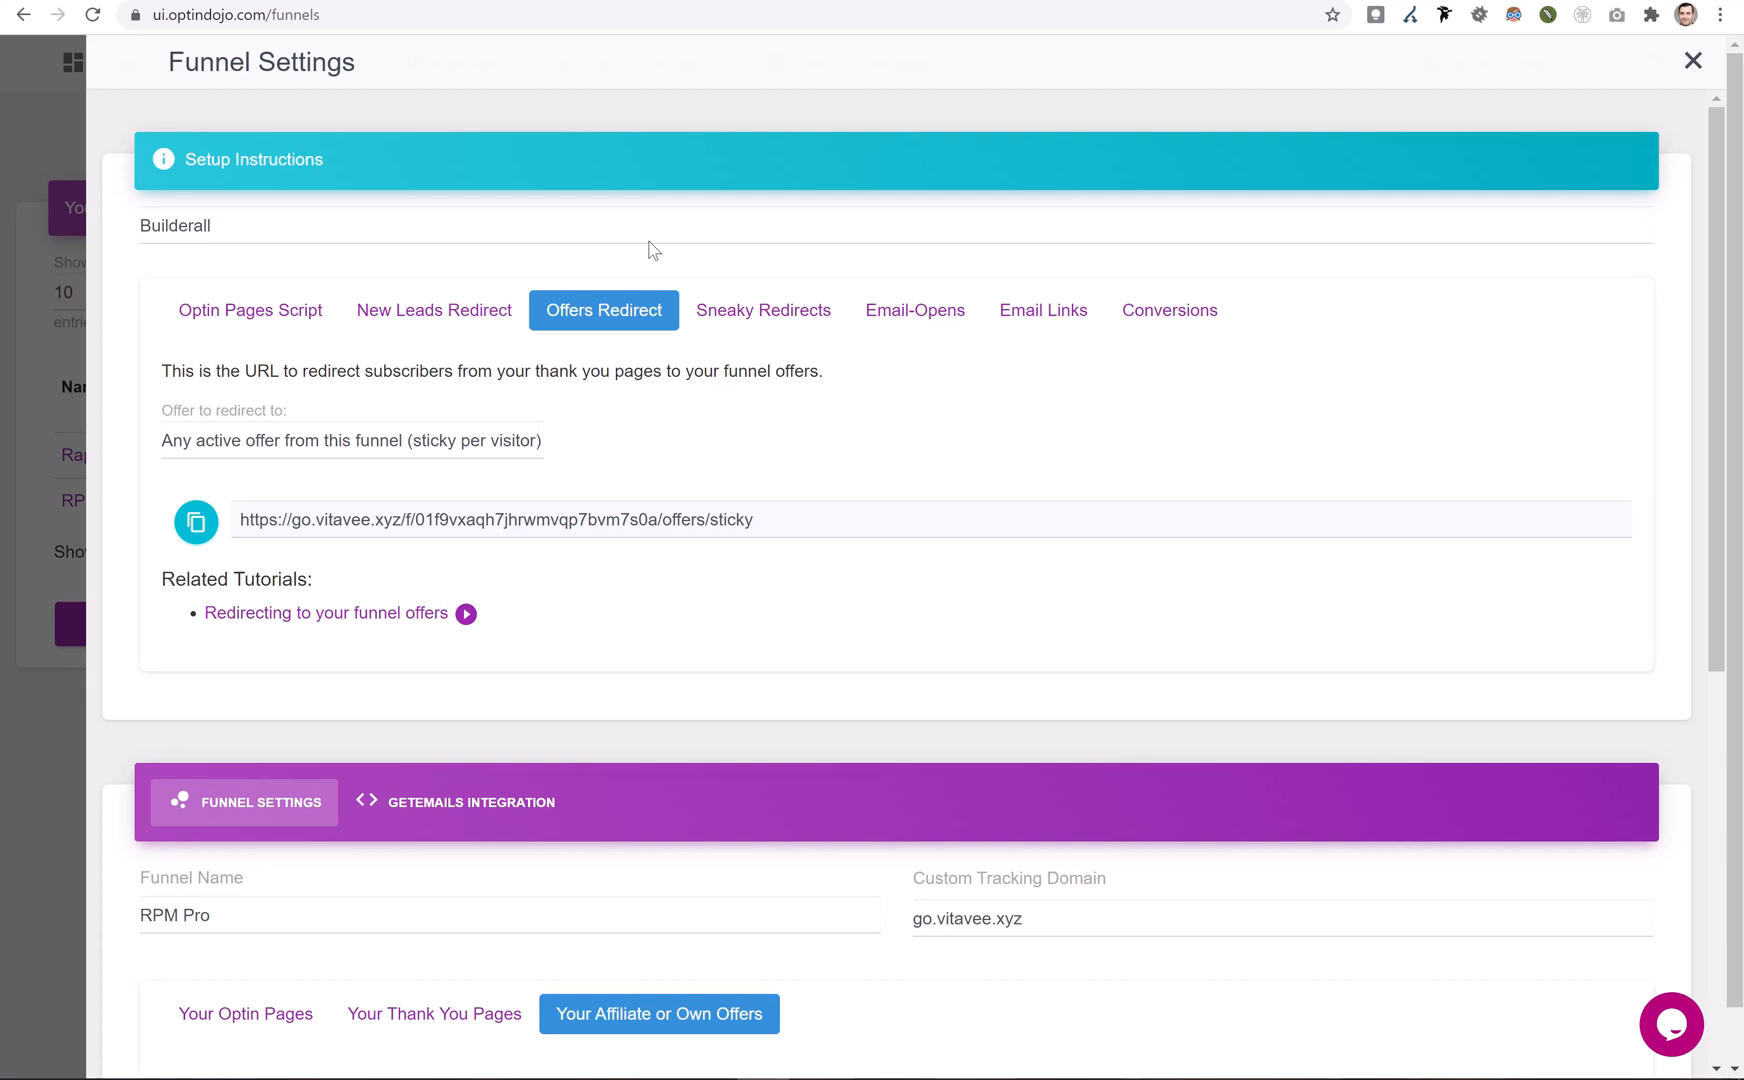
pyautogui.click(402, 308)
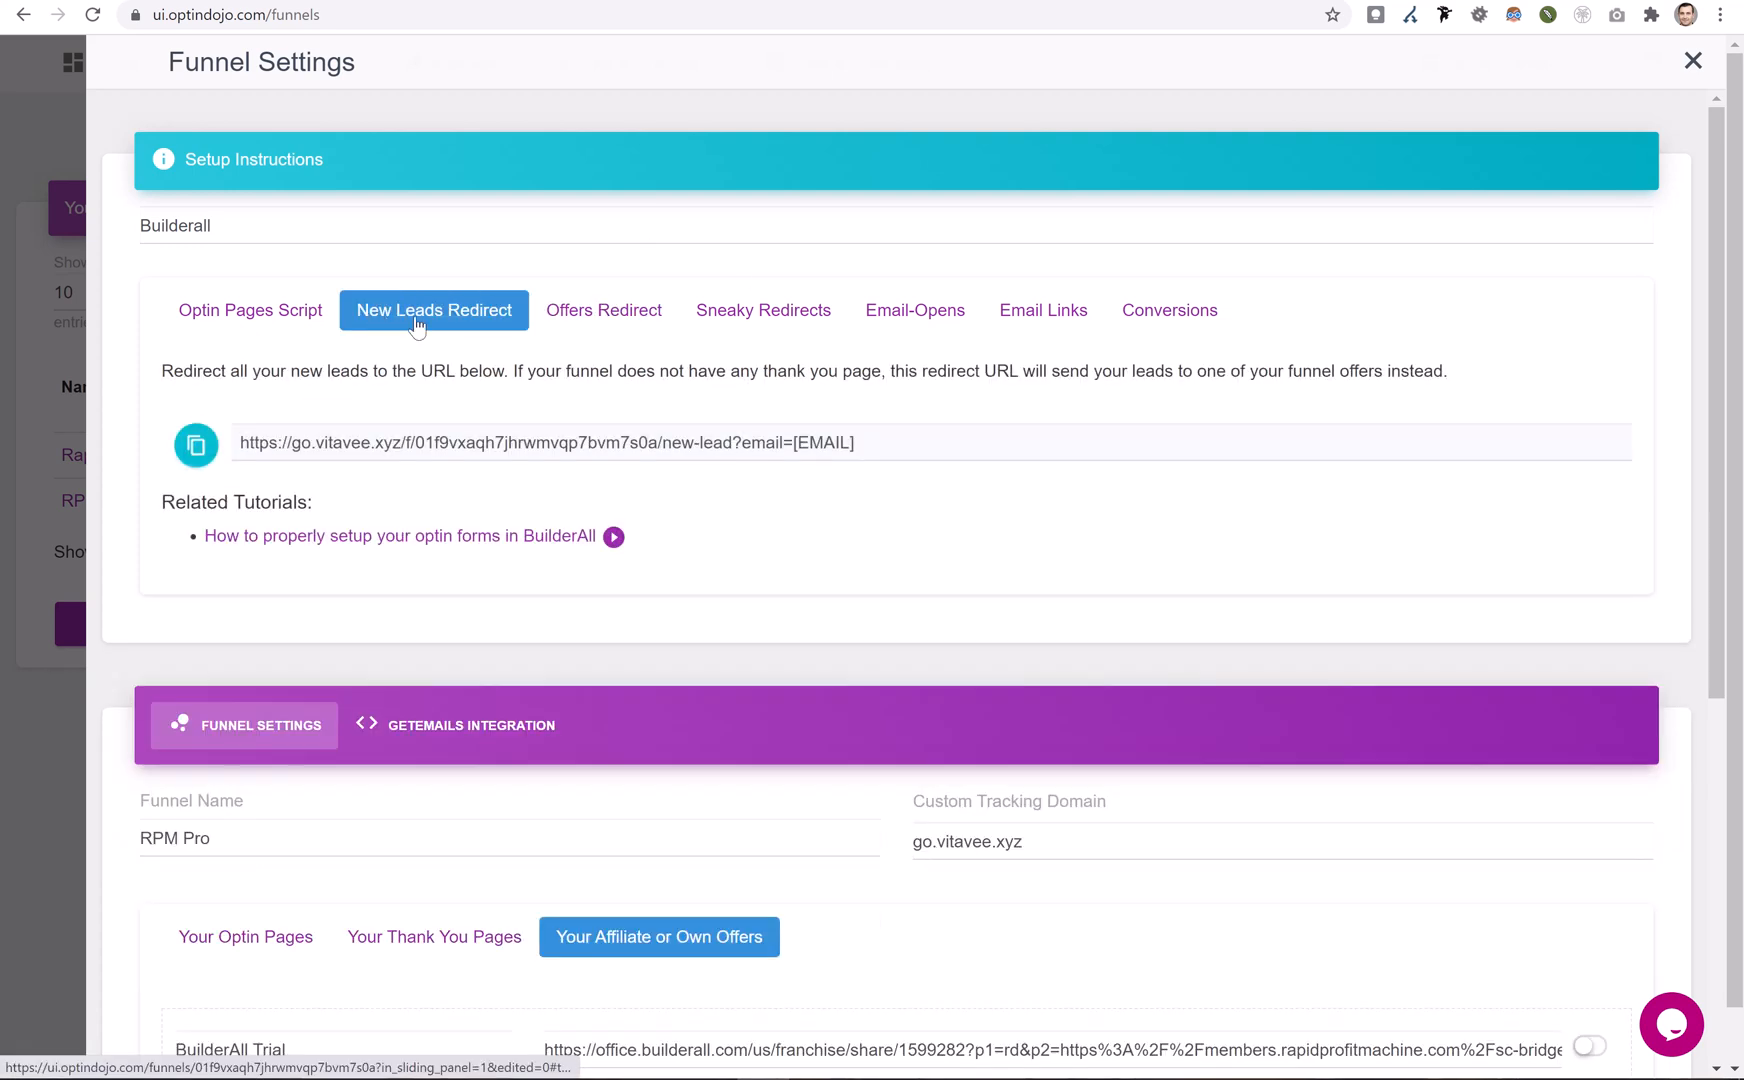
pyautogui.click(611, 310)
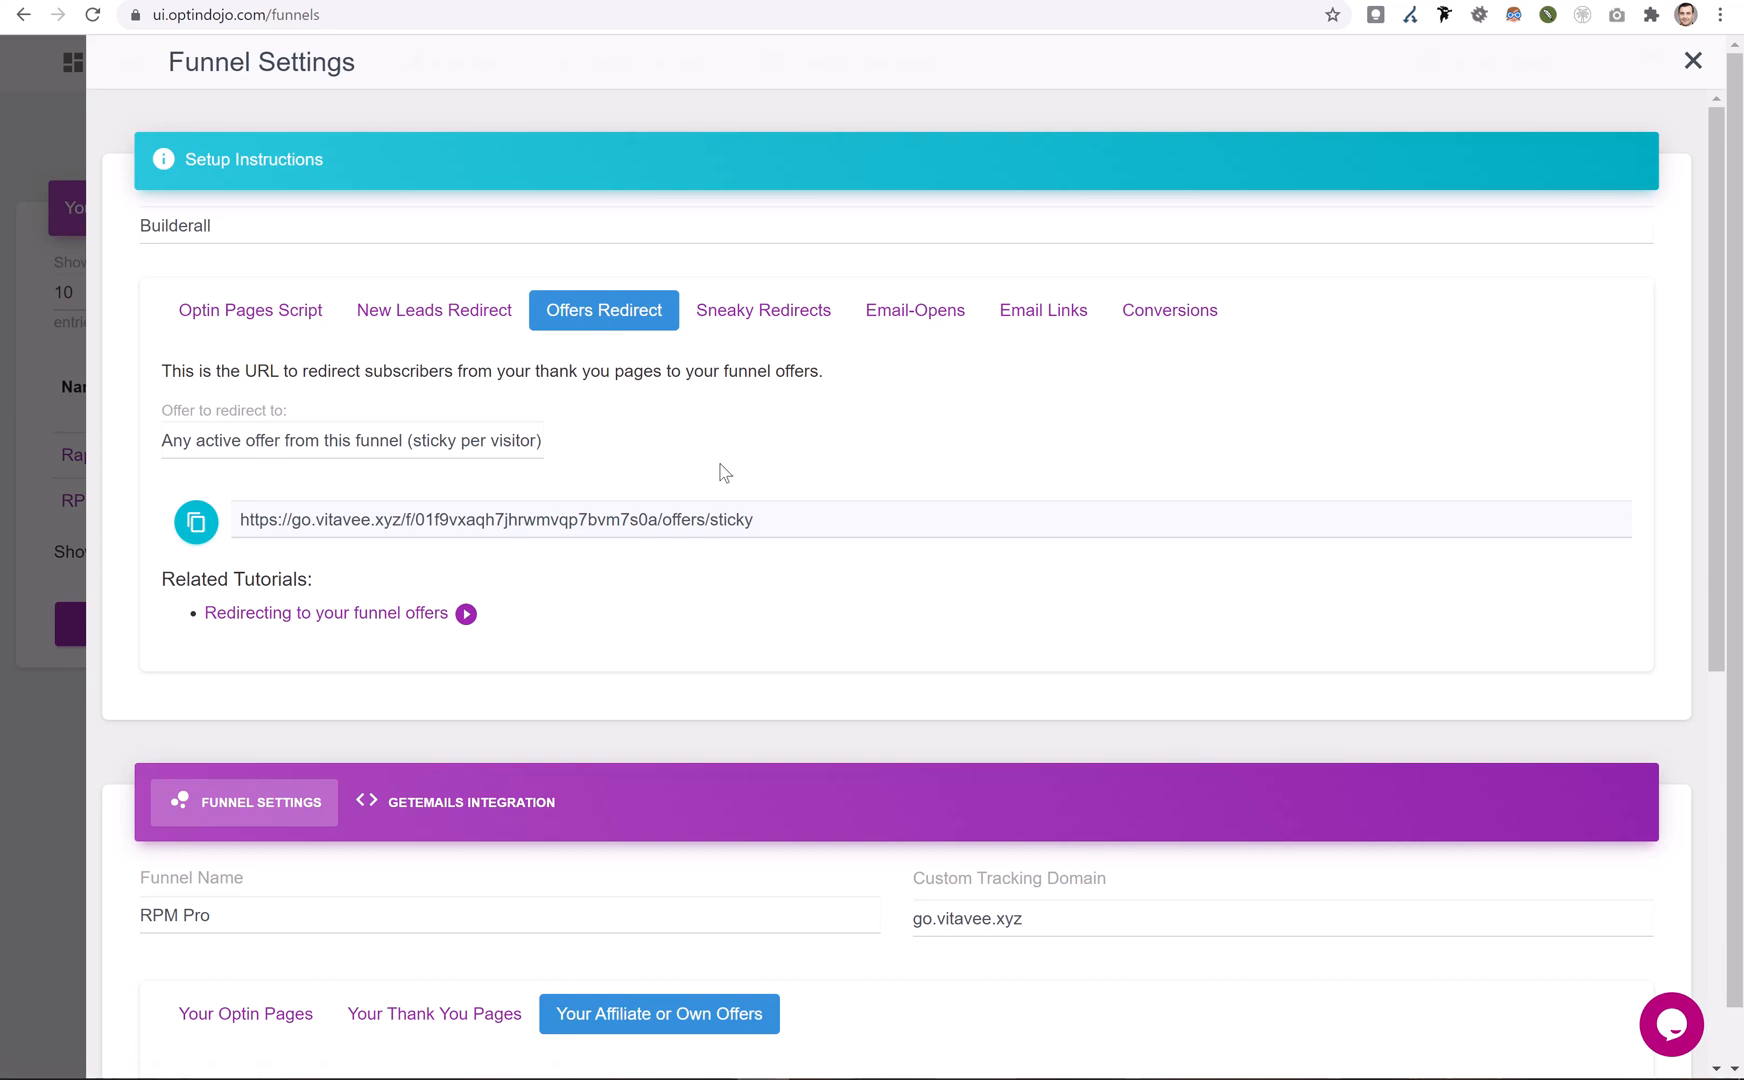
pyautogui.click(300, 444)
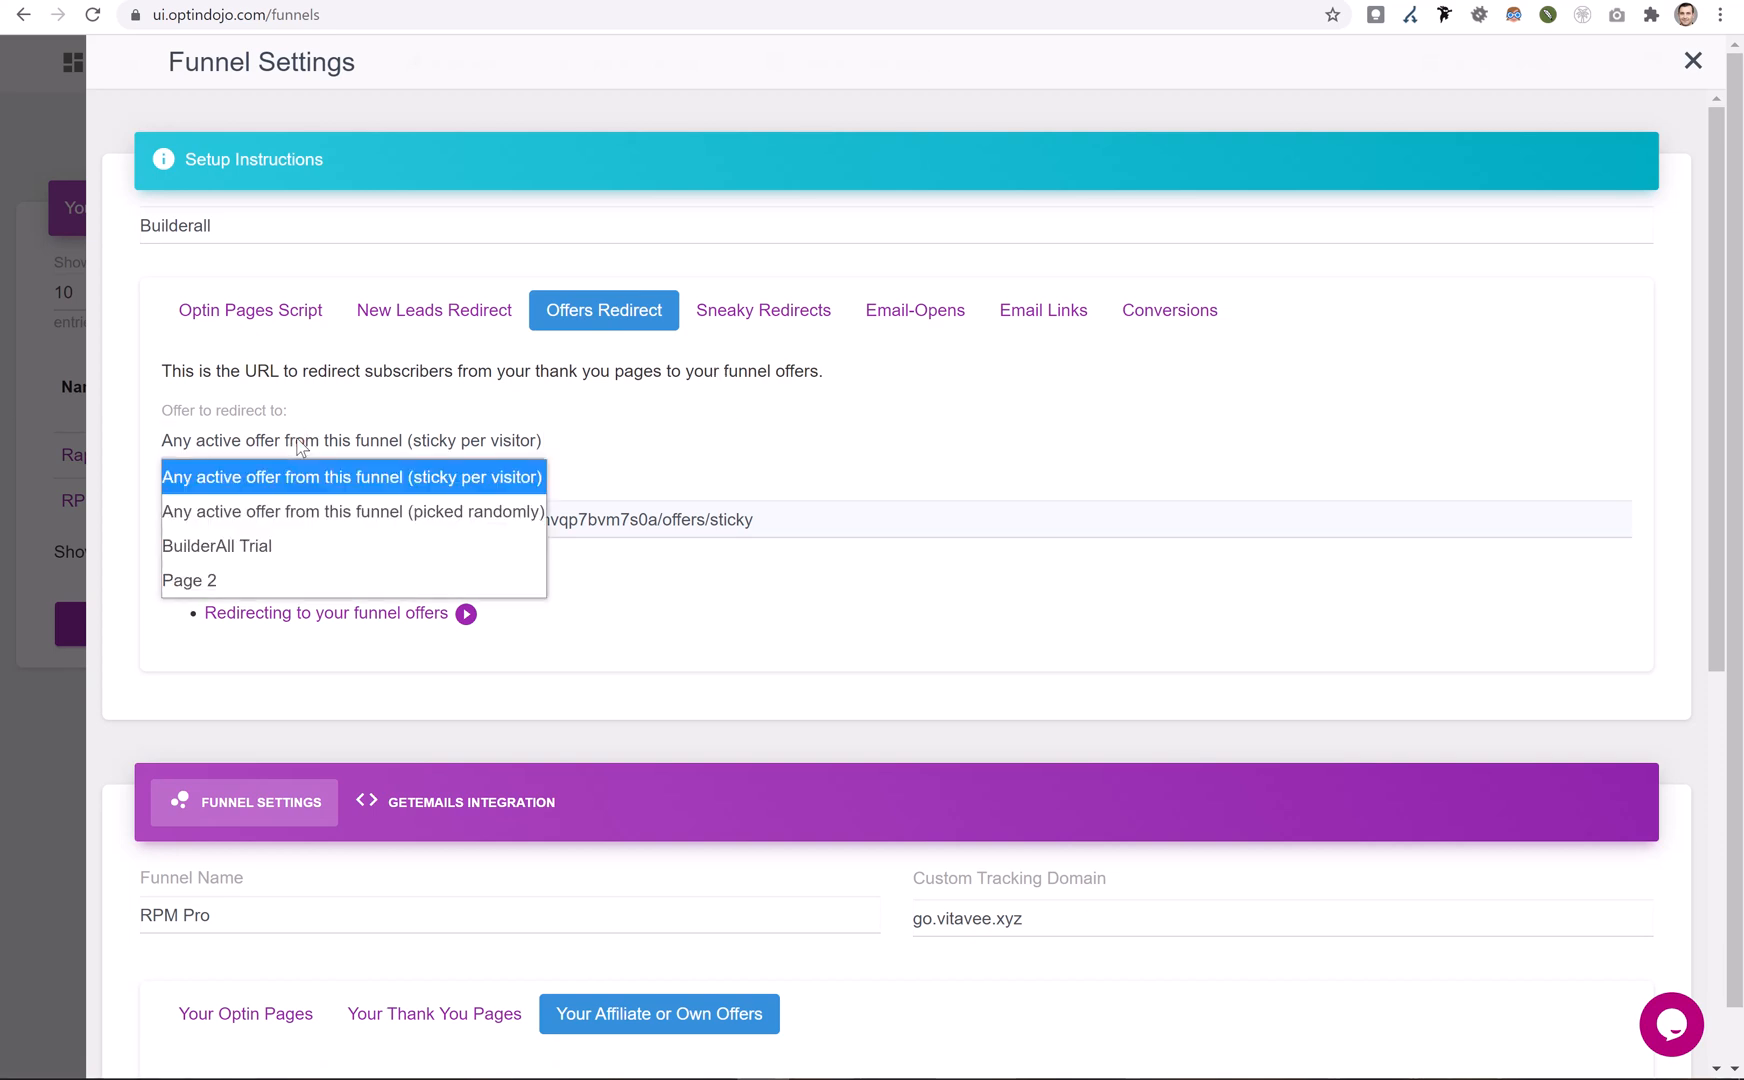
pyautogui.click(800, 402)
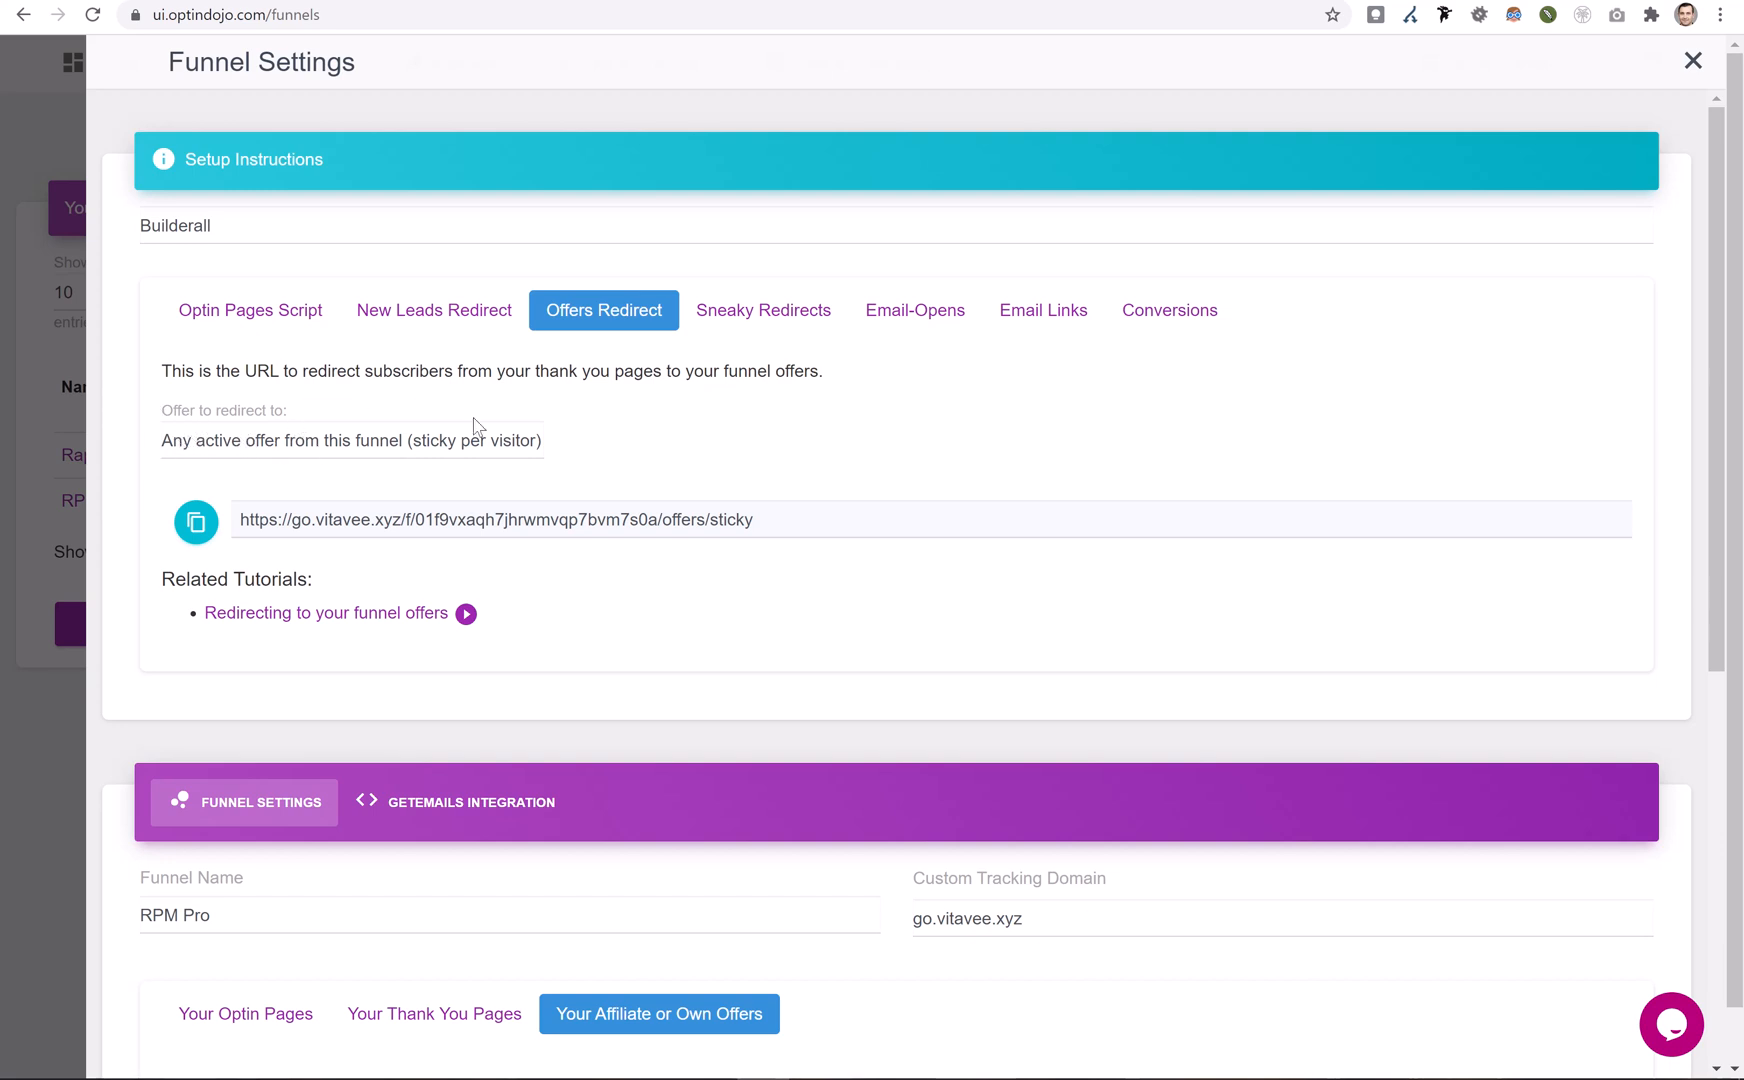
# Choose BuilderAll Trial as the offer to redirect to and copy its redirect URL
pyautogui.scroll(-4, 902, 365)
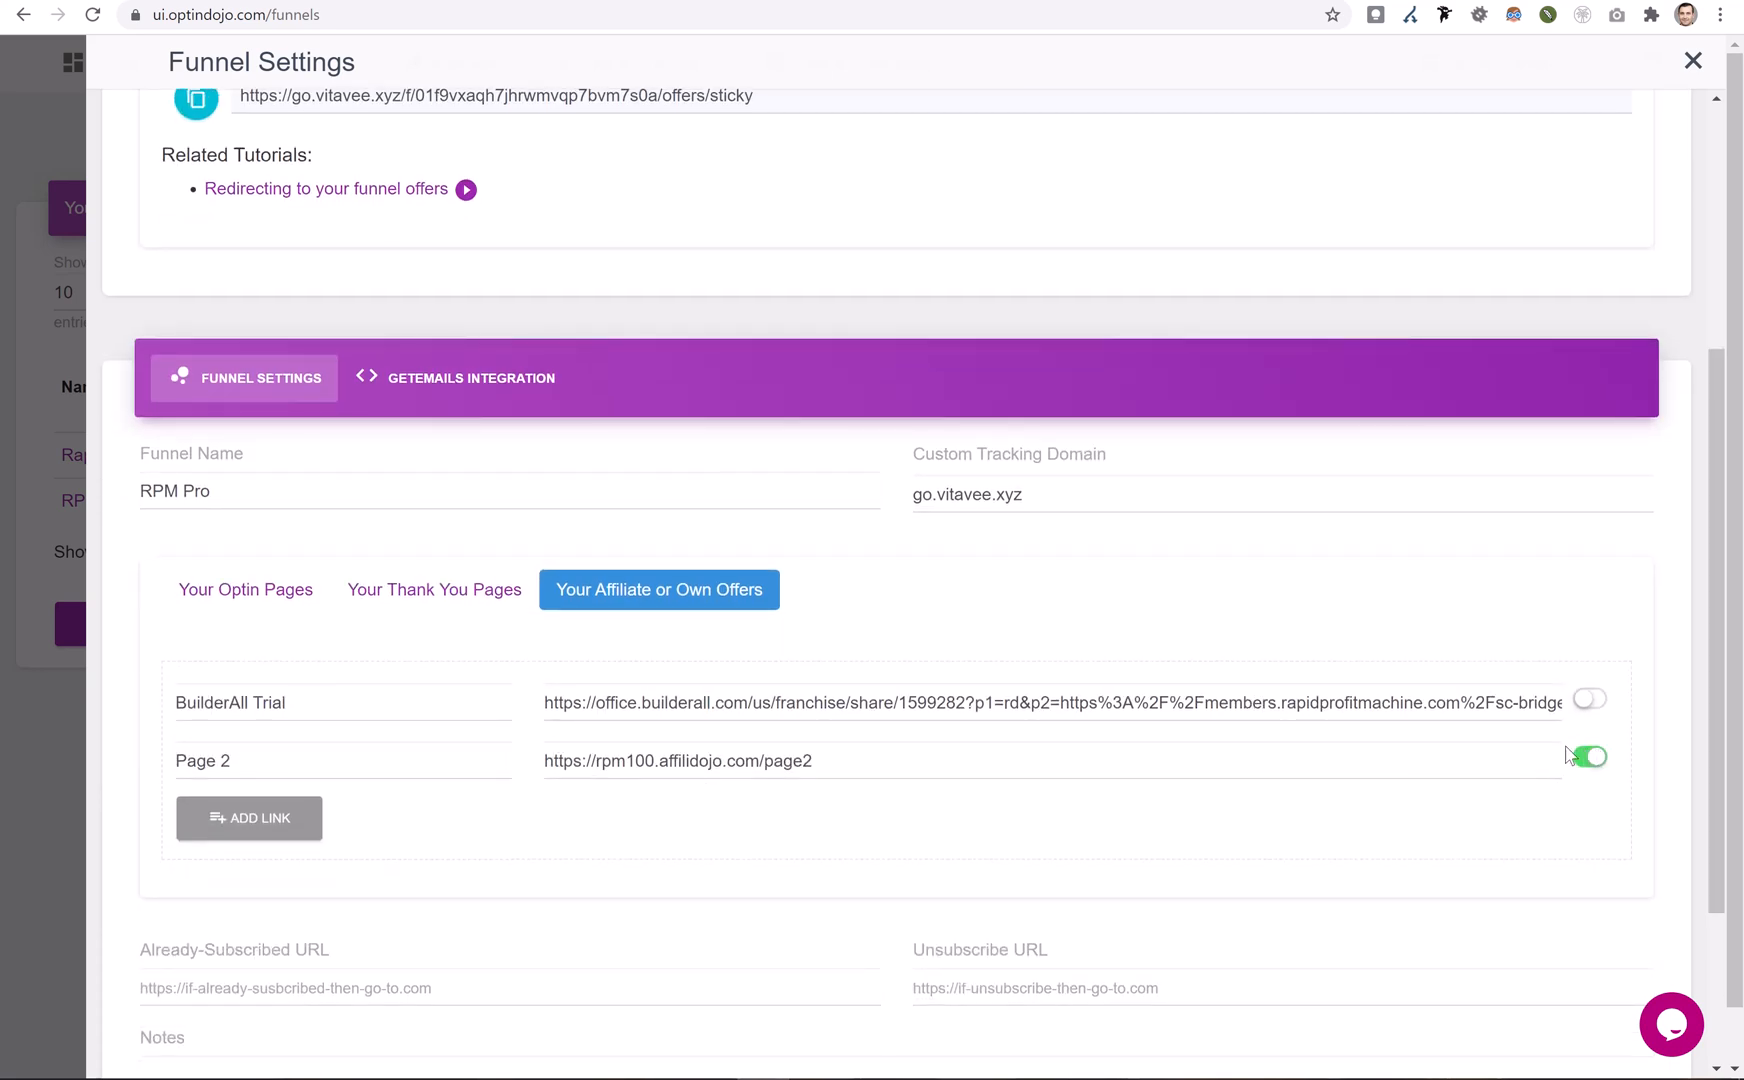
pyautogui.scroll(4, 790, 374)
pyautogui.click(315, 440)
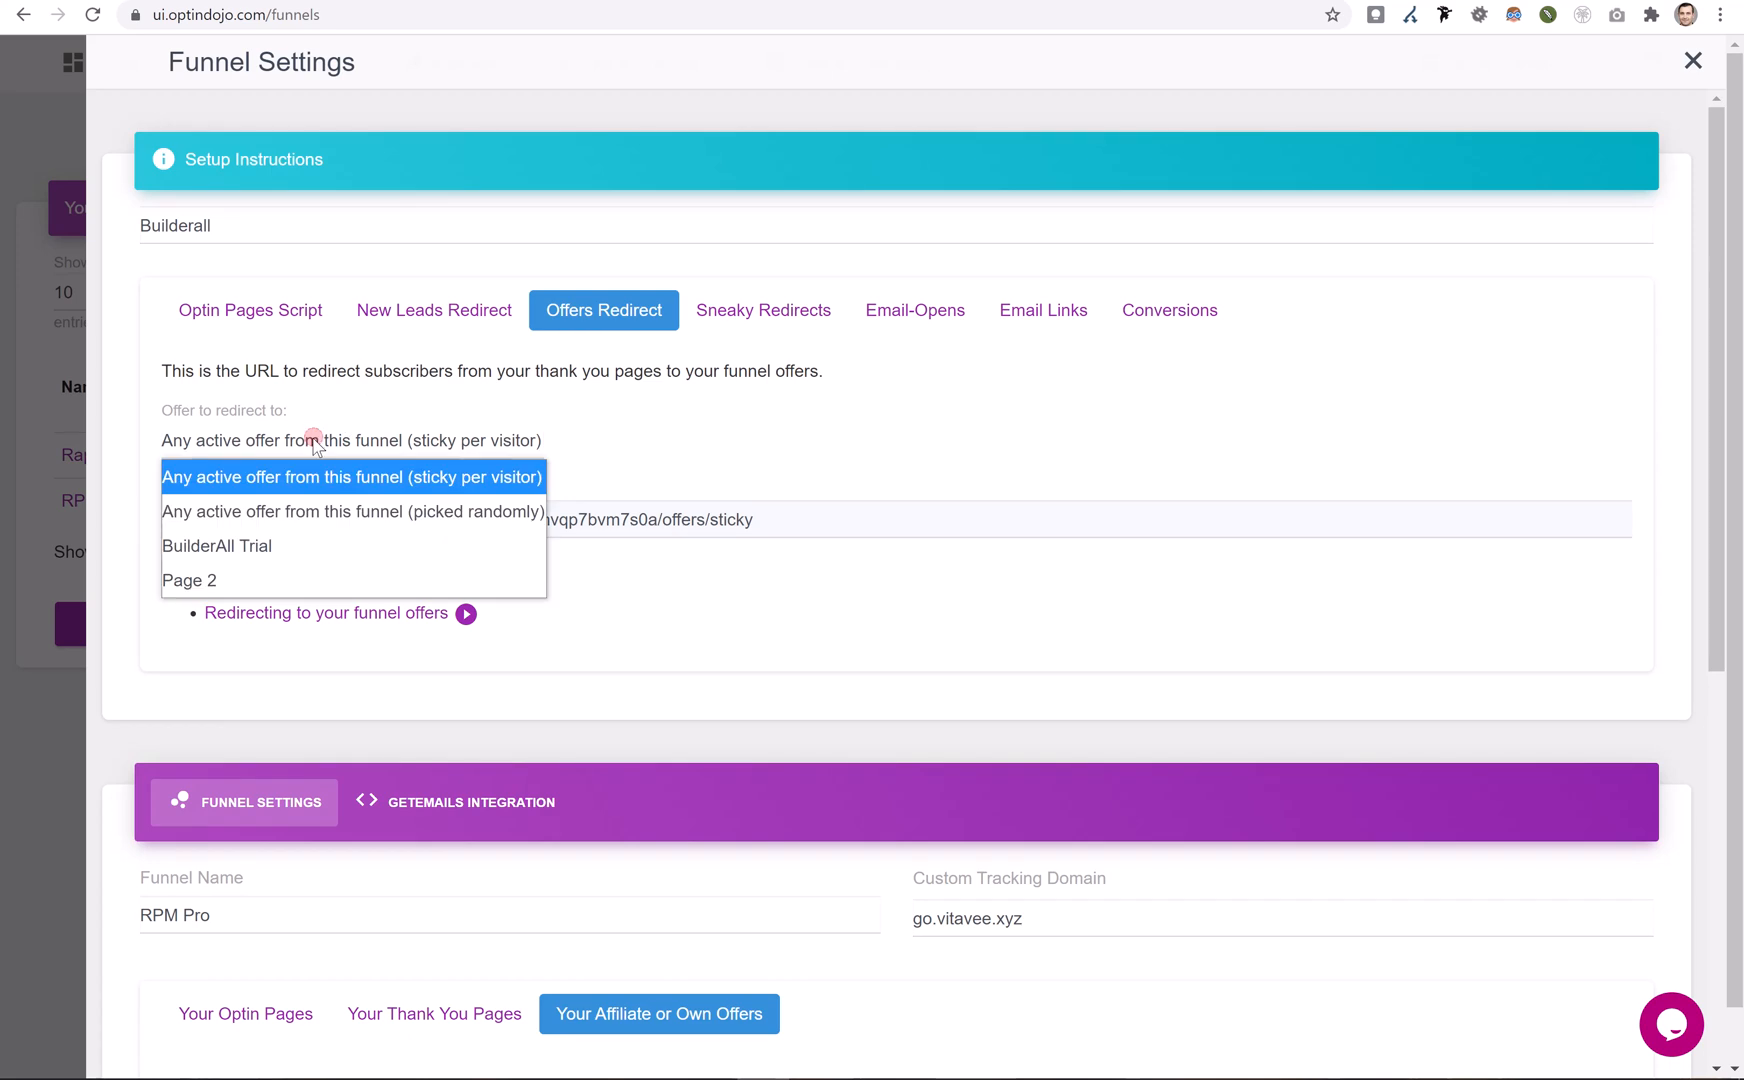
pyautogui.click(218, 545)
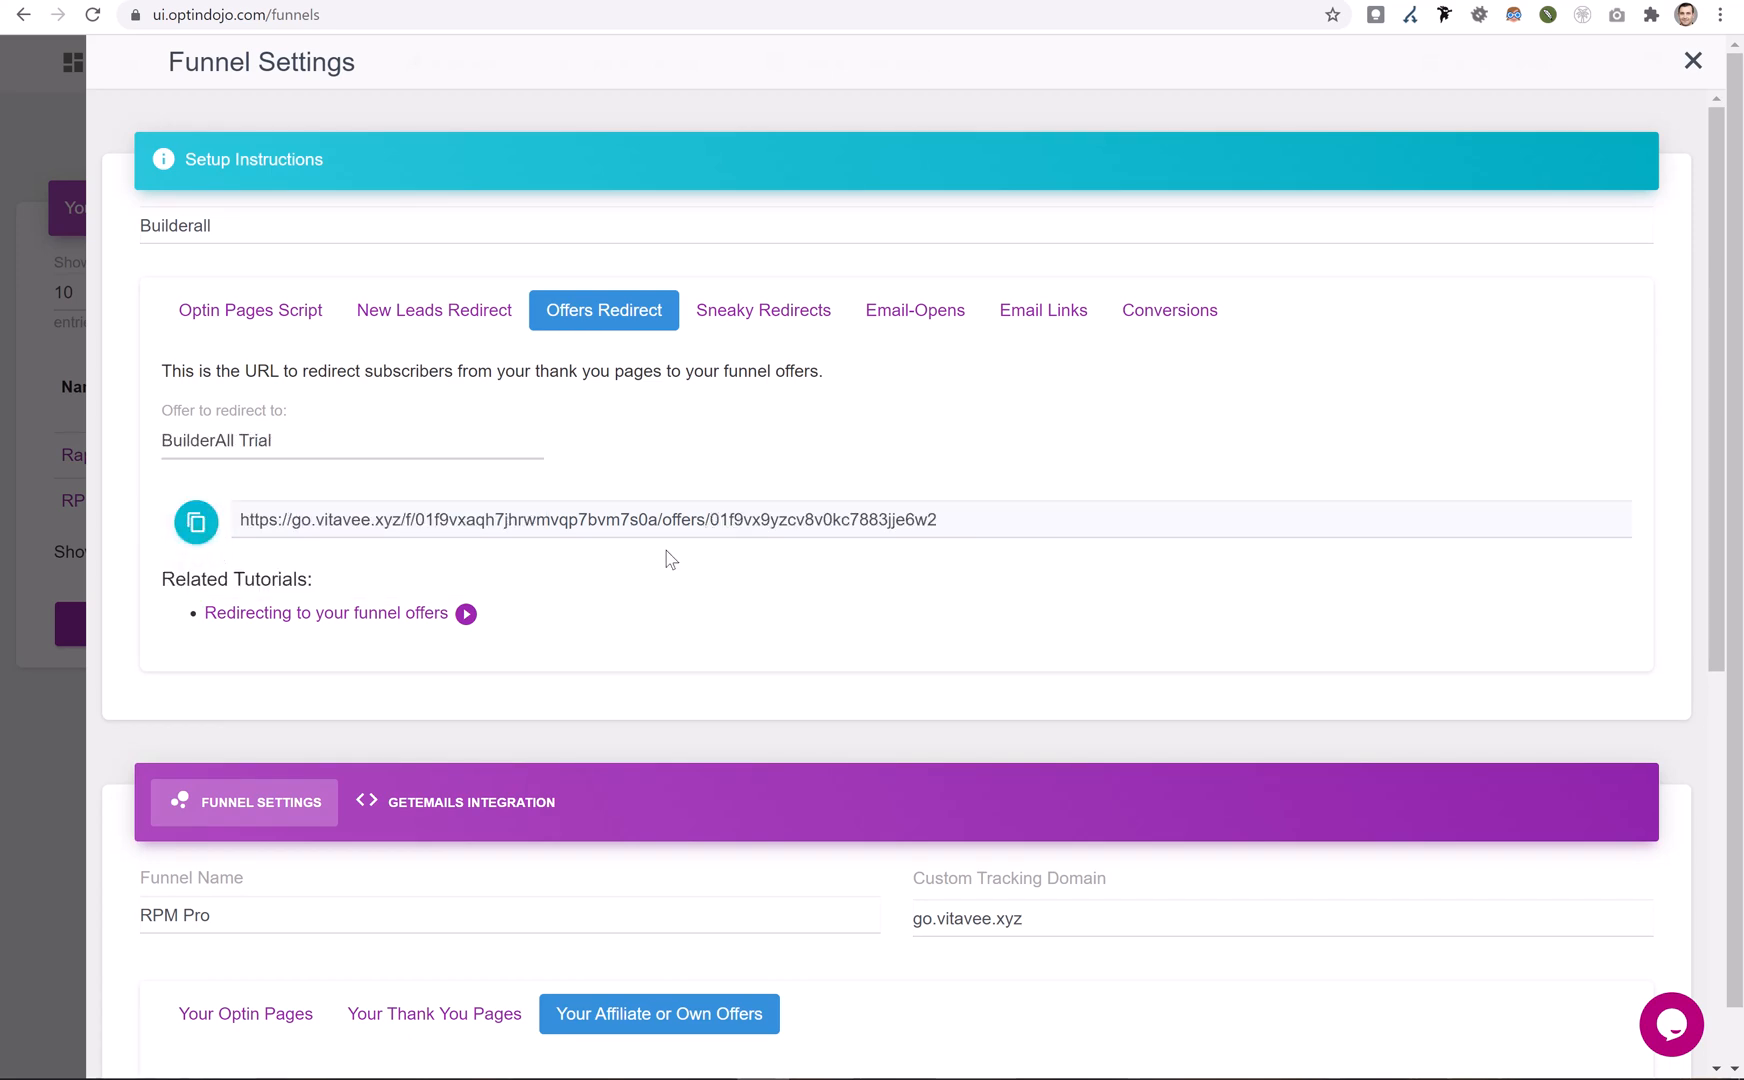
pyautogui.click(197, 521)
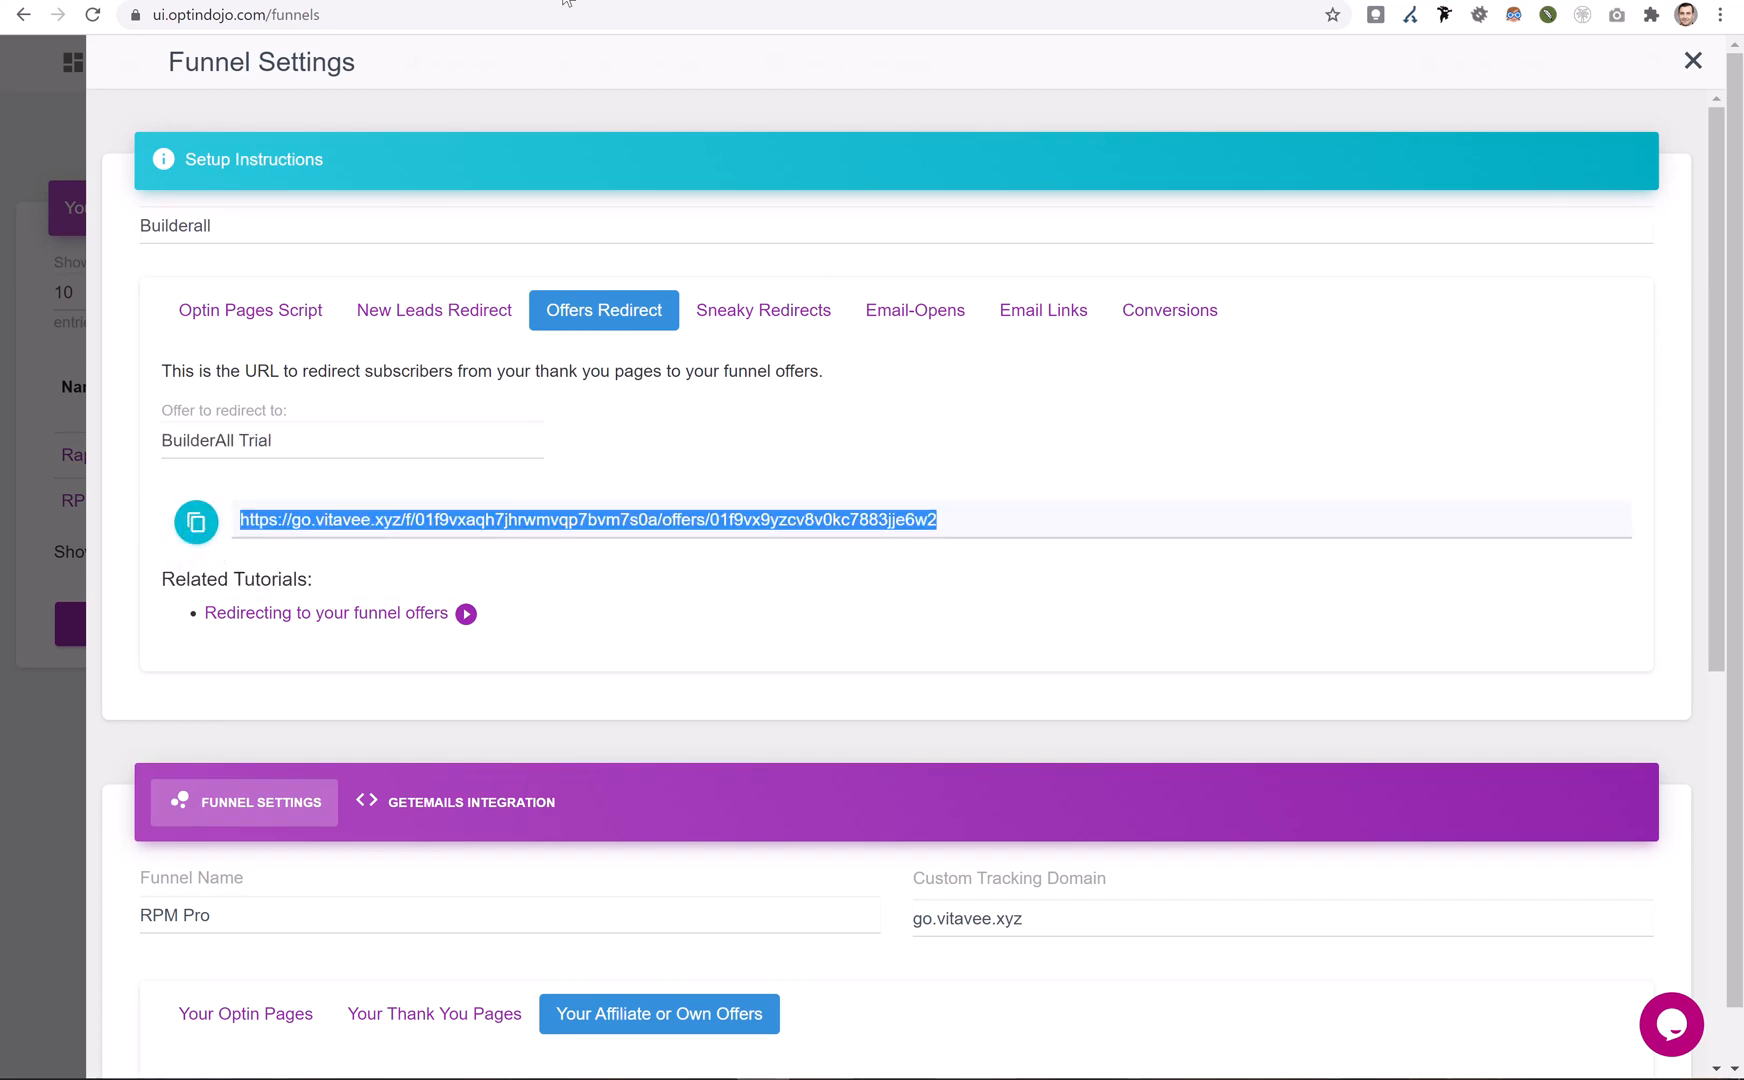
# In Cheetah, close the button's link settings without changing the URL and return to OptinDojo
pyautogui.hotkey('ctrl', 'Tab')
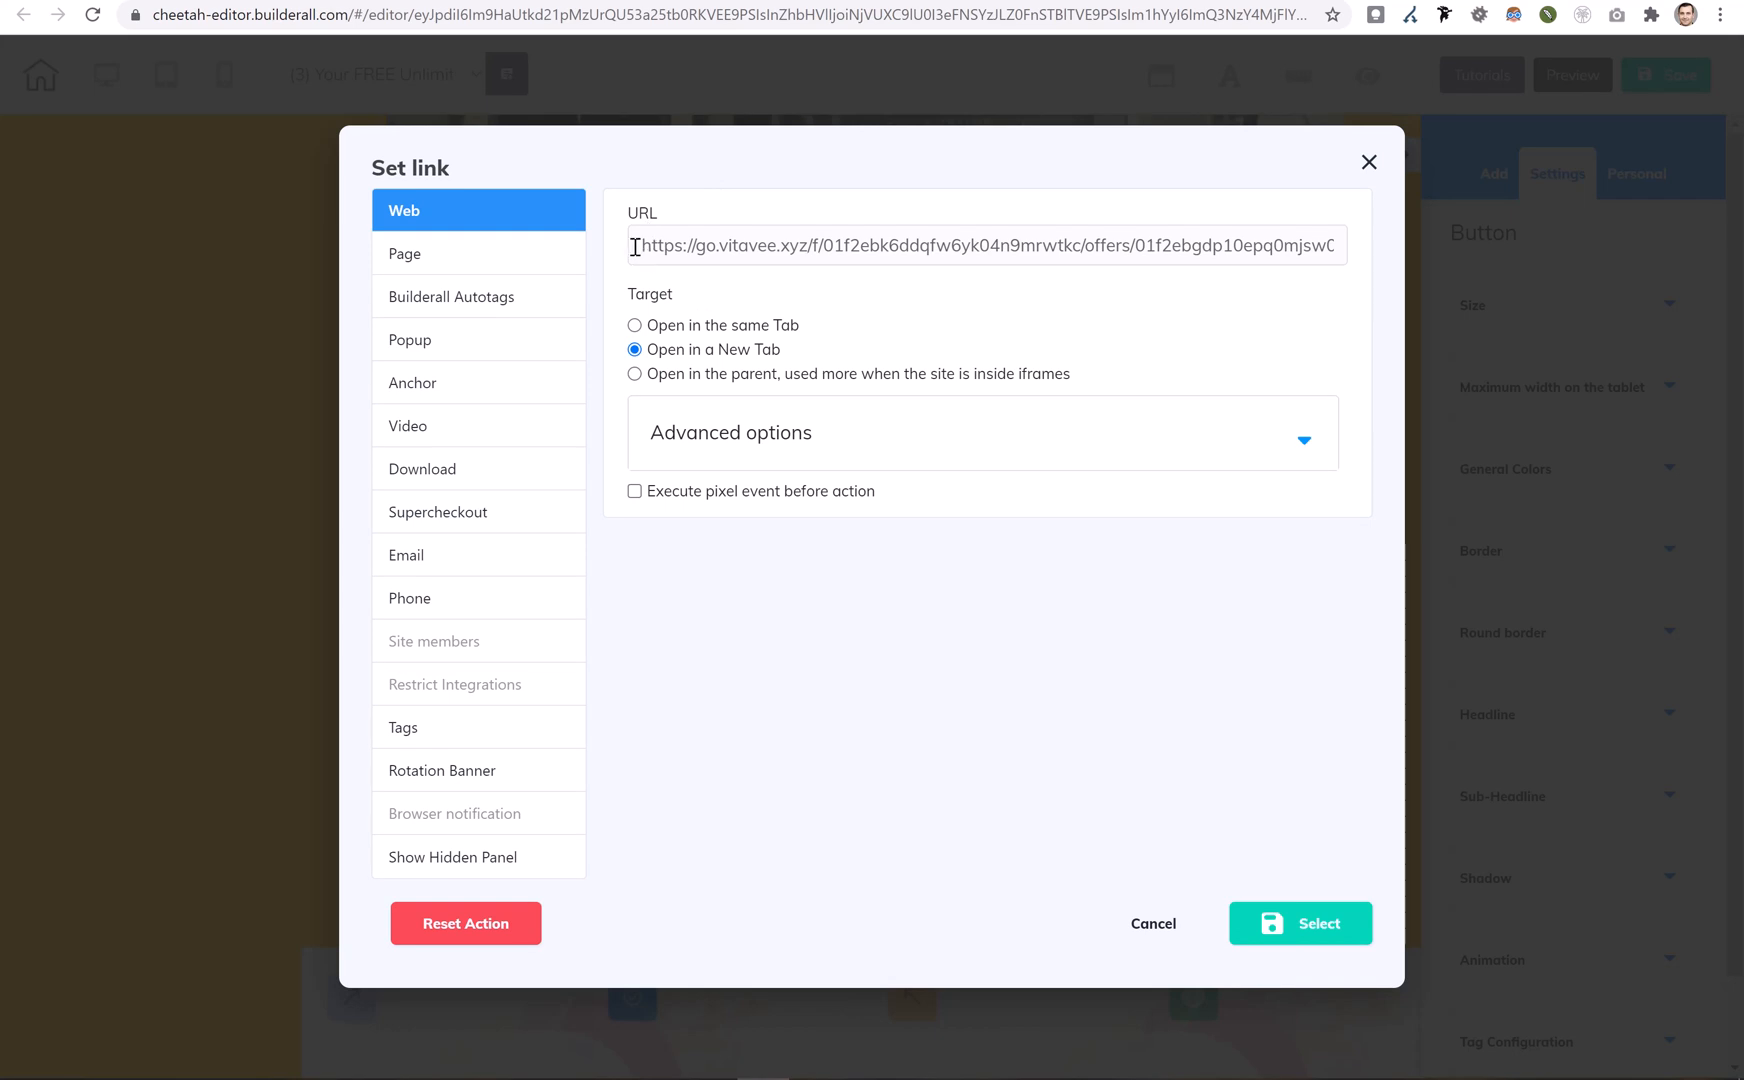
pyautogui.click(1369, 162)
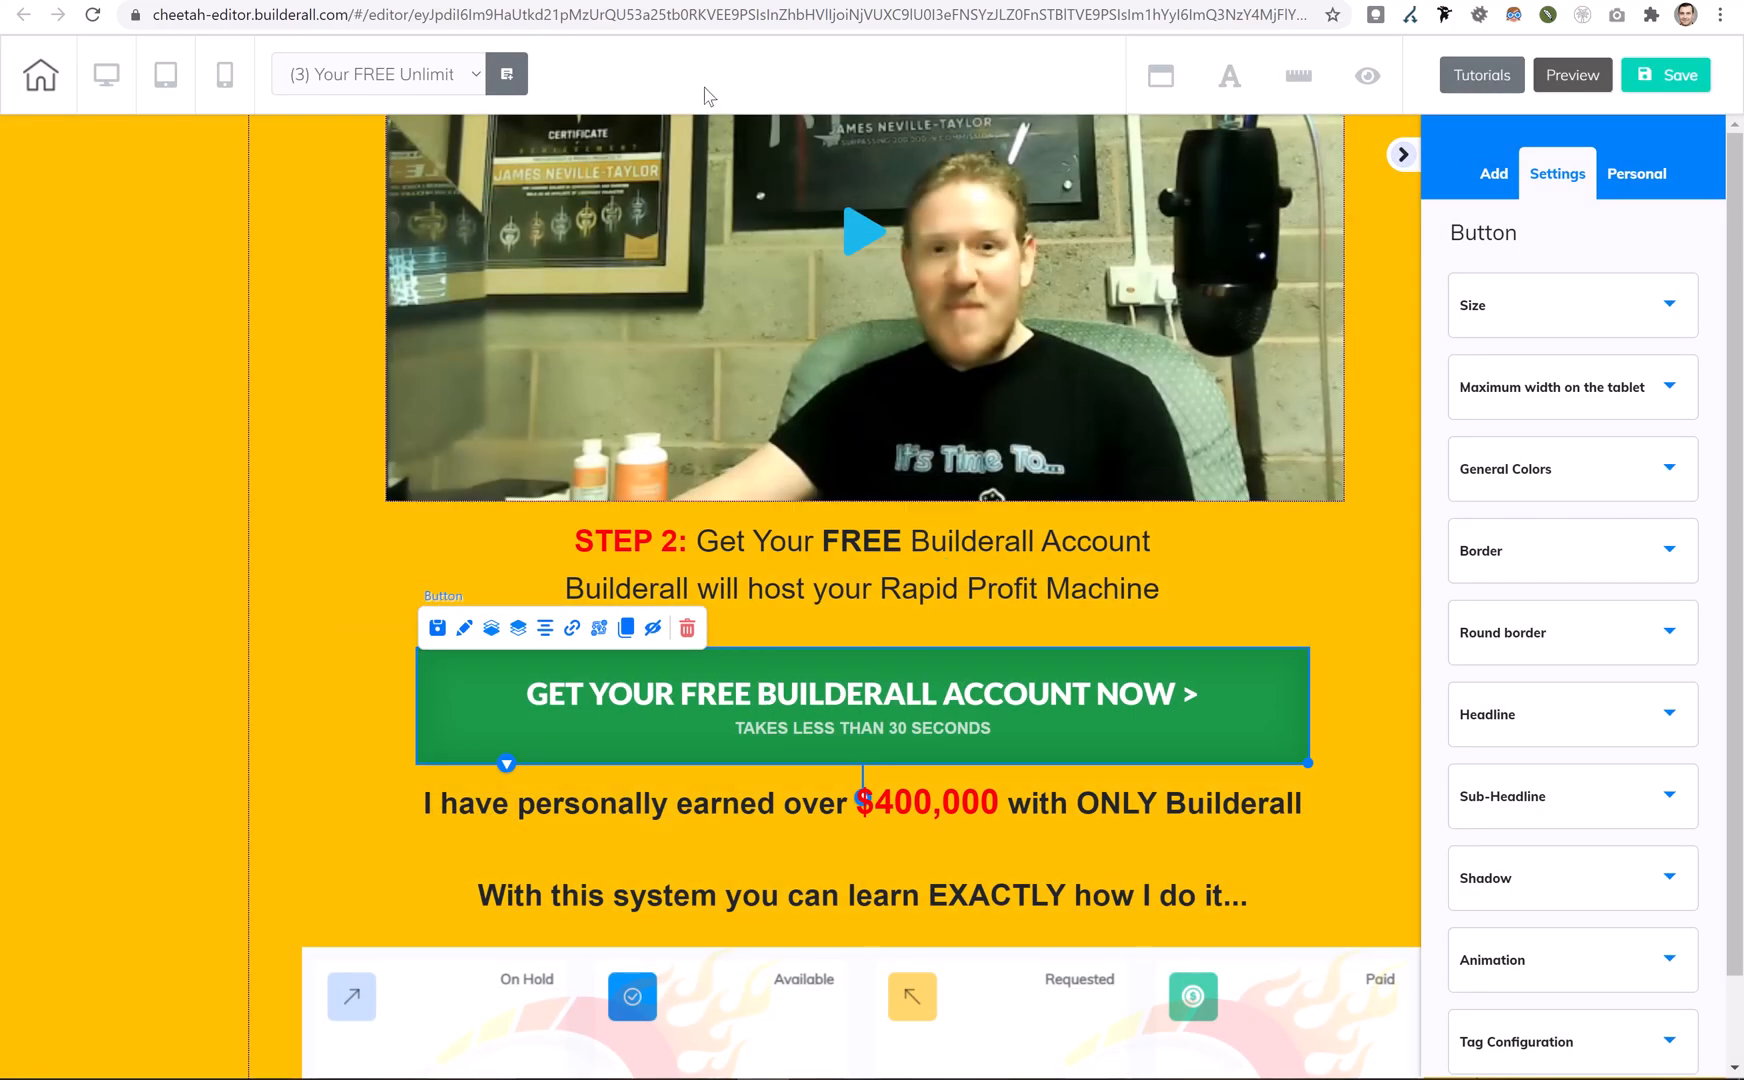
pyautogui.hotkey('ctrl', 'shift', 'Tab')
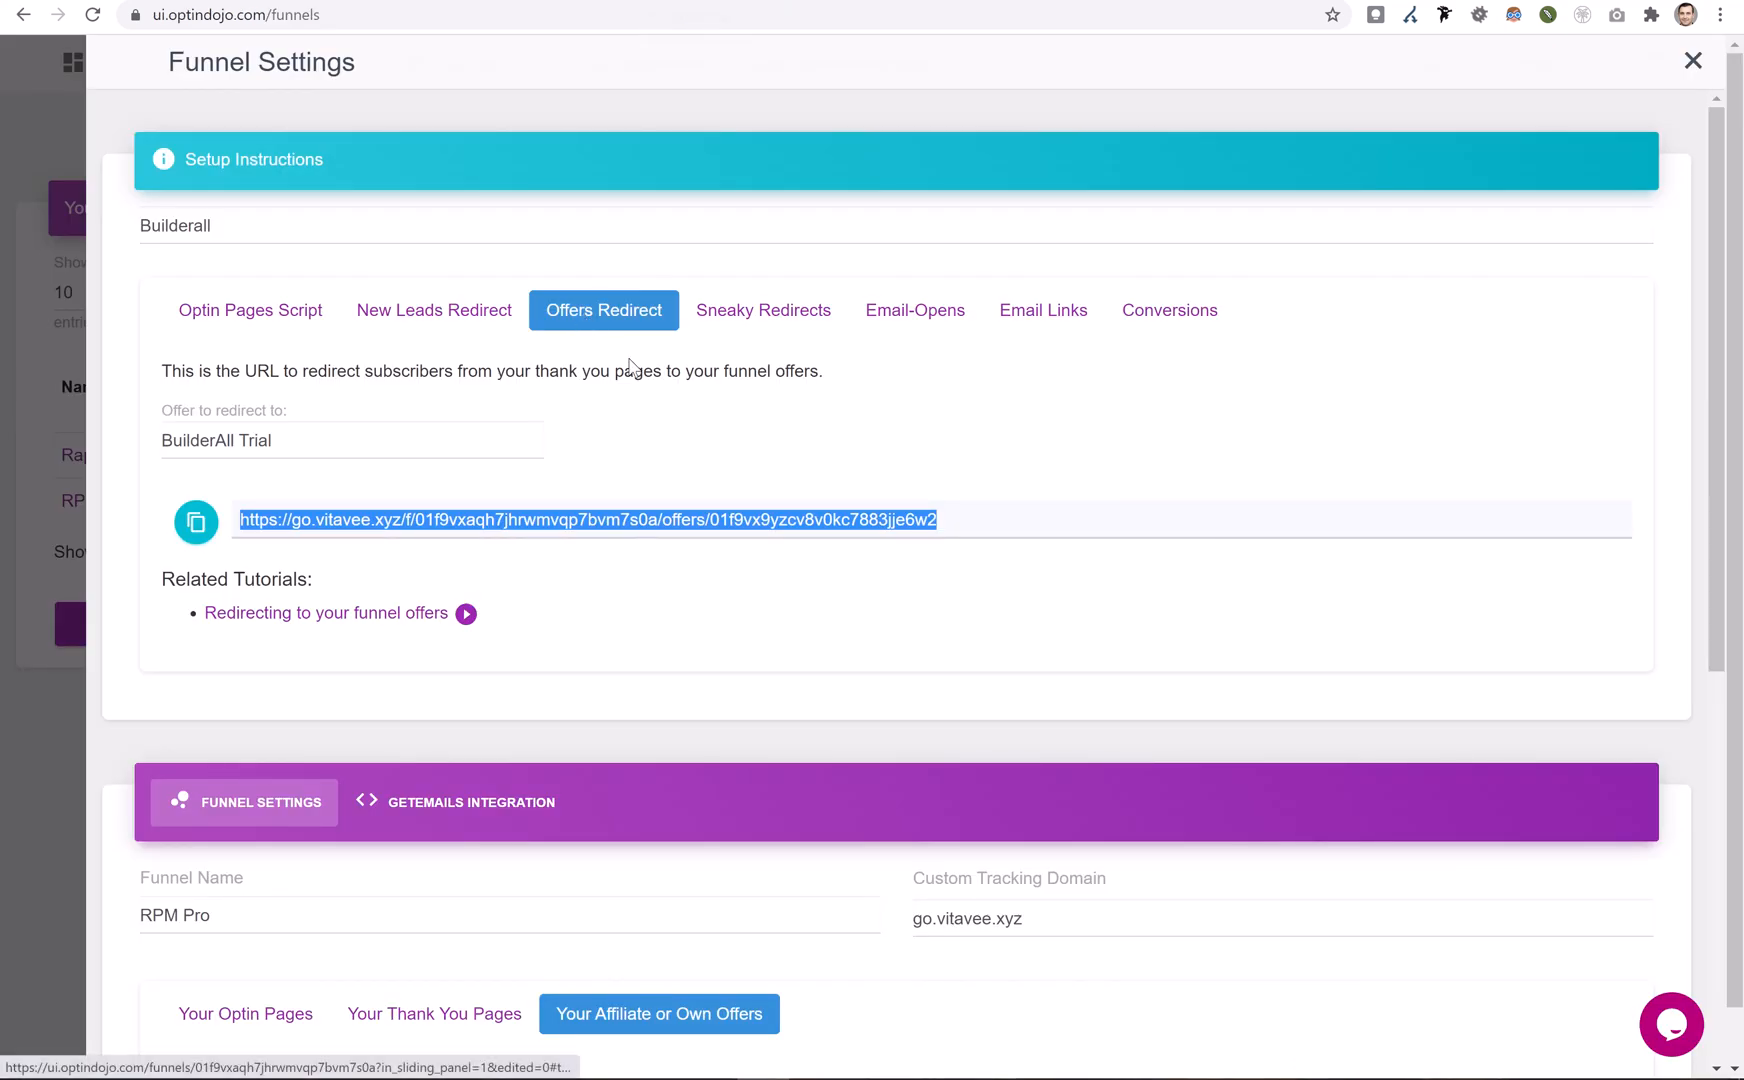
# View the Sneaky Redirects, Email-Opens and Email Links setup instructions for the RPM Pro funnel
pyautogui.click(762, 316)
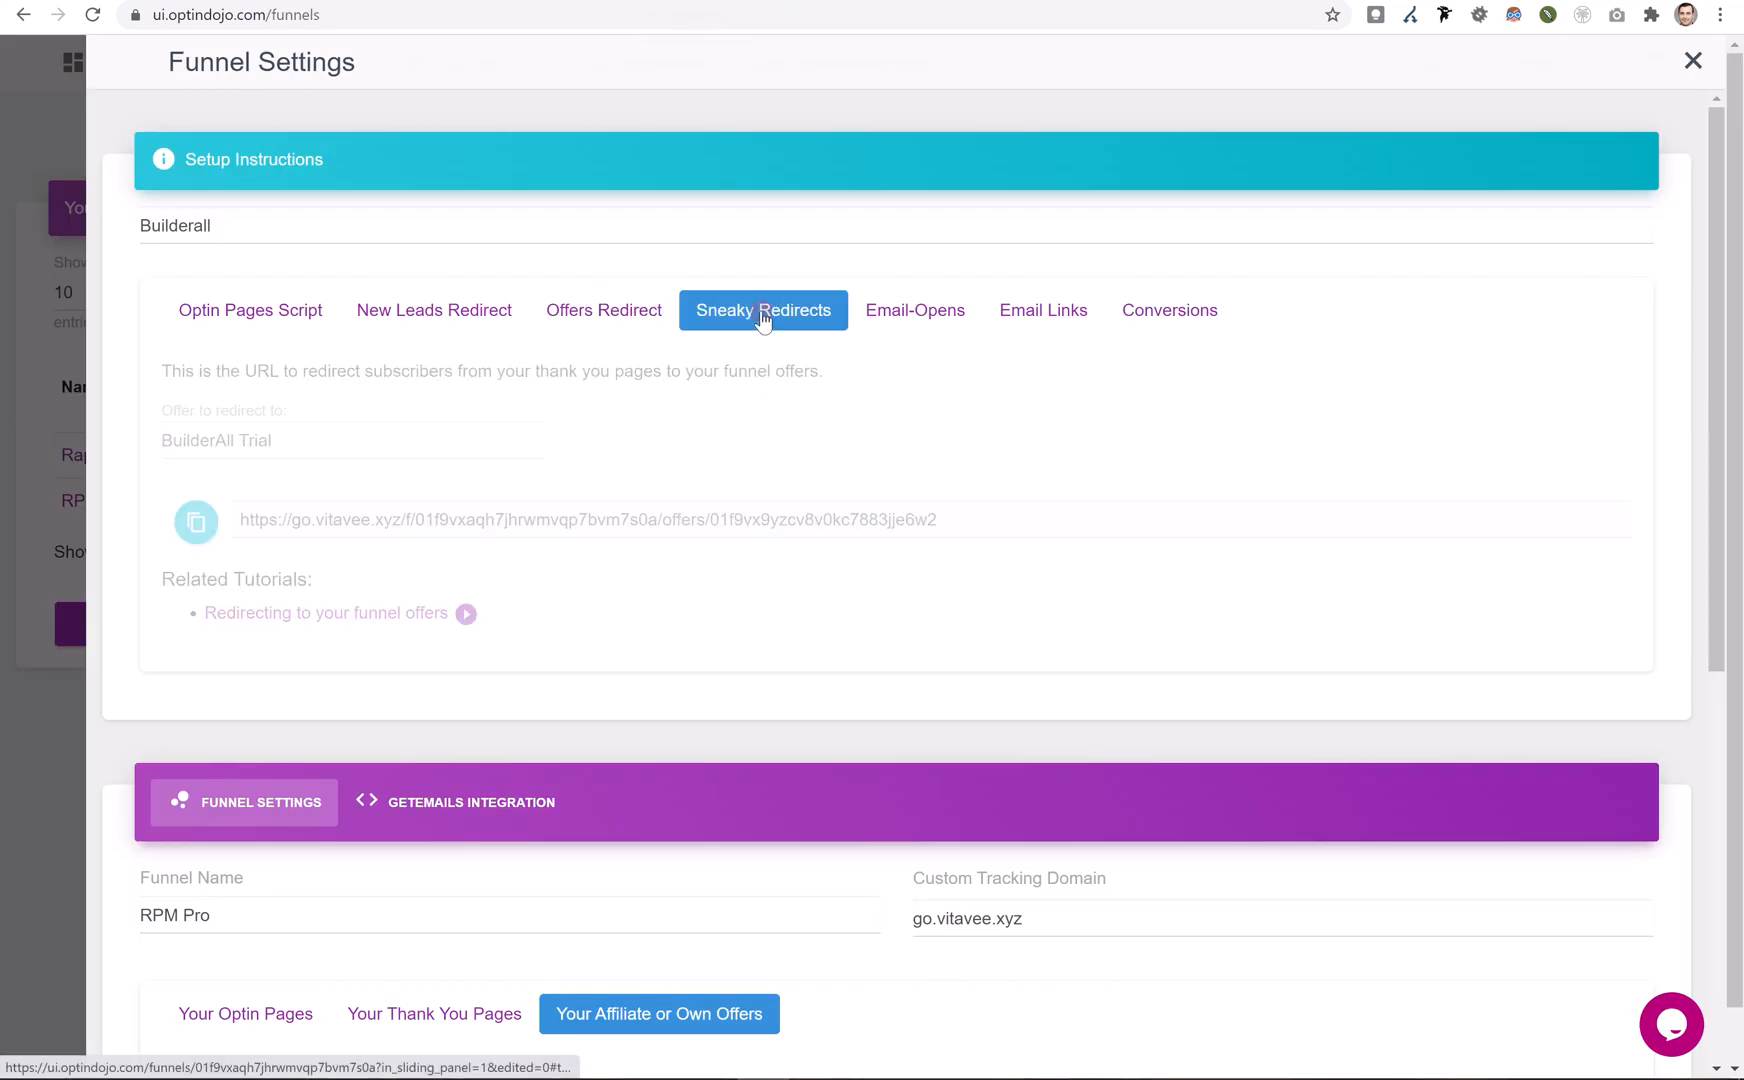
pyautogui.click(902, 318)
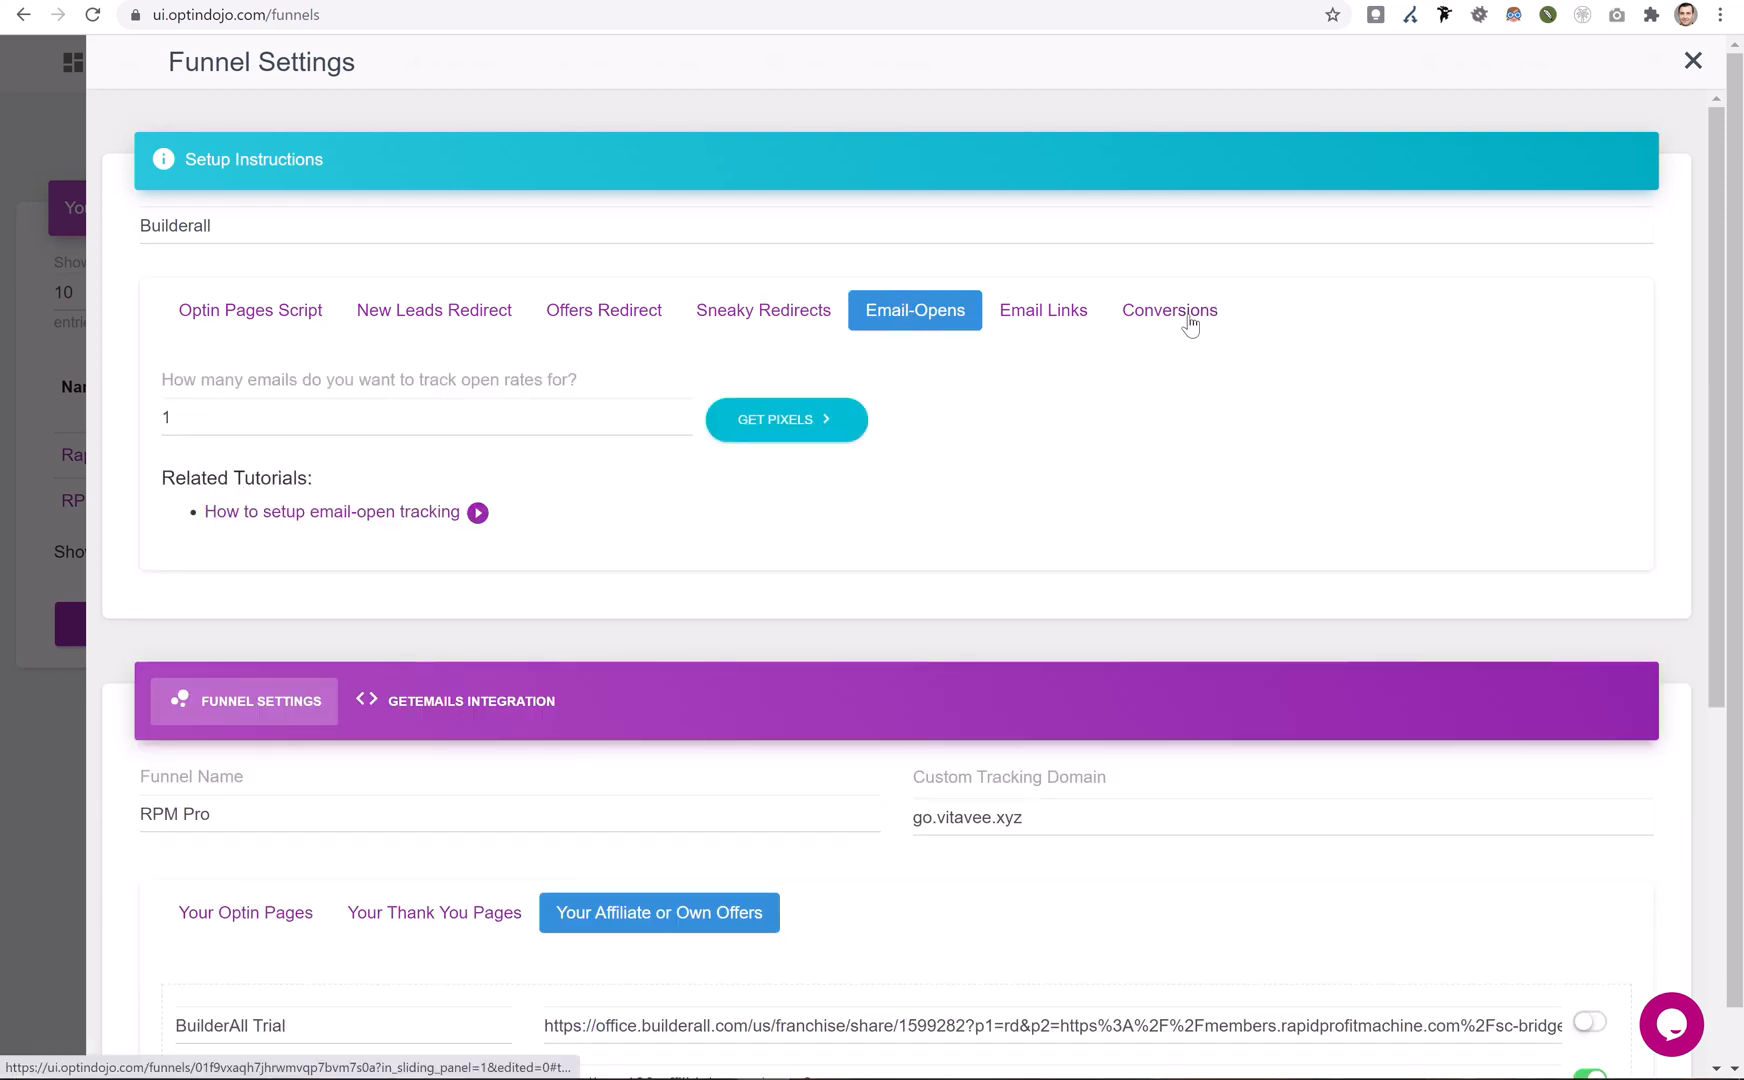
pyautogui.click(1037, 316)
# In the RPM Pro funnel's Email-Opens instructions, generate open-tracking pixels for 5 emails
pyautogui.click(893, 316)
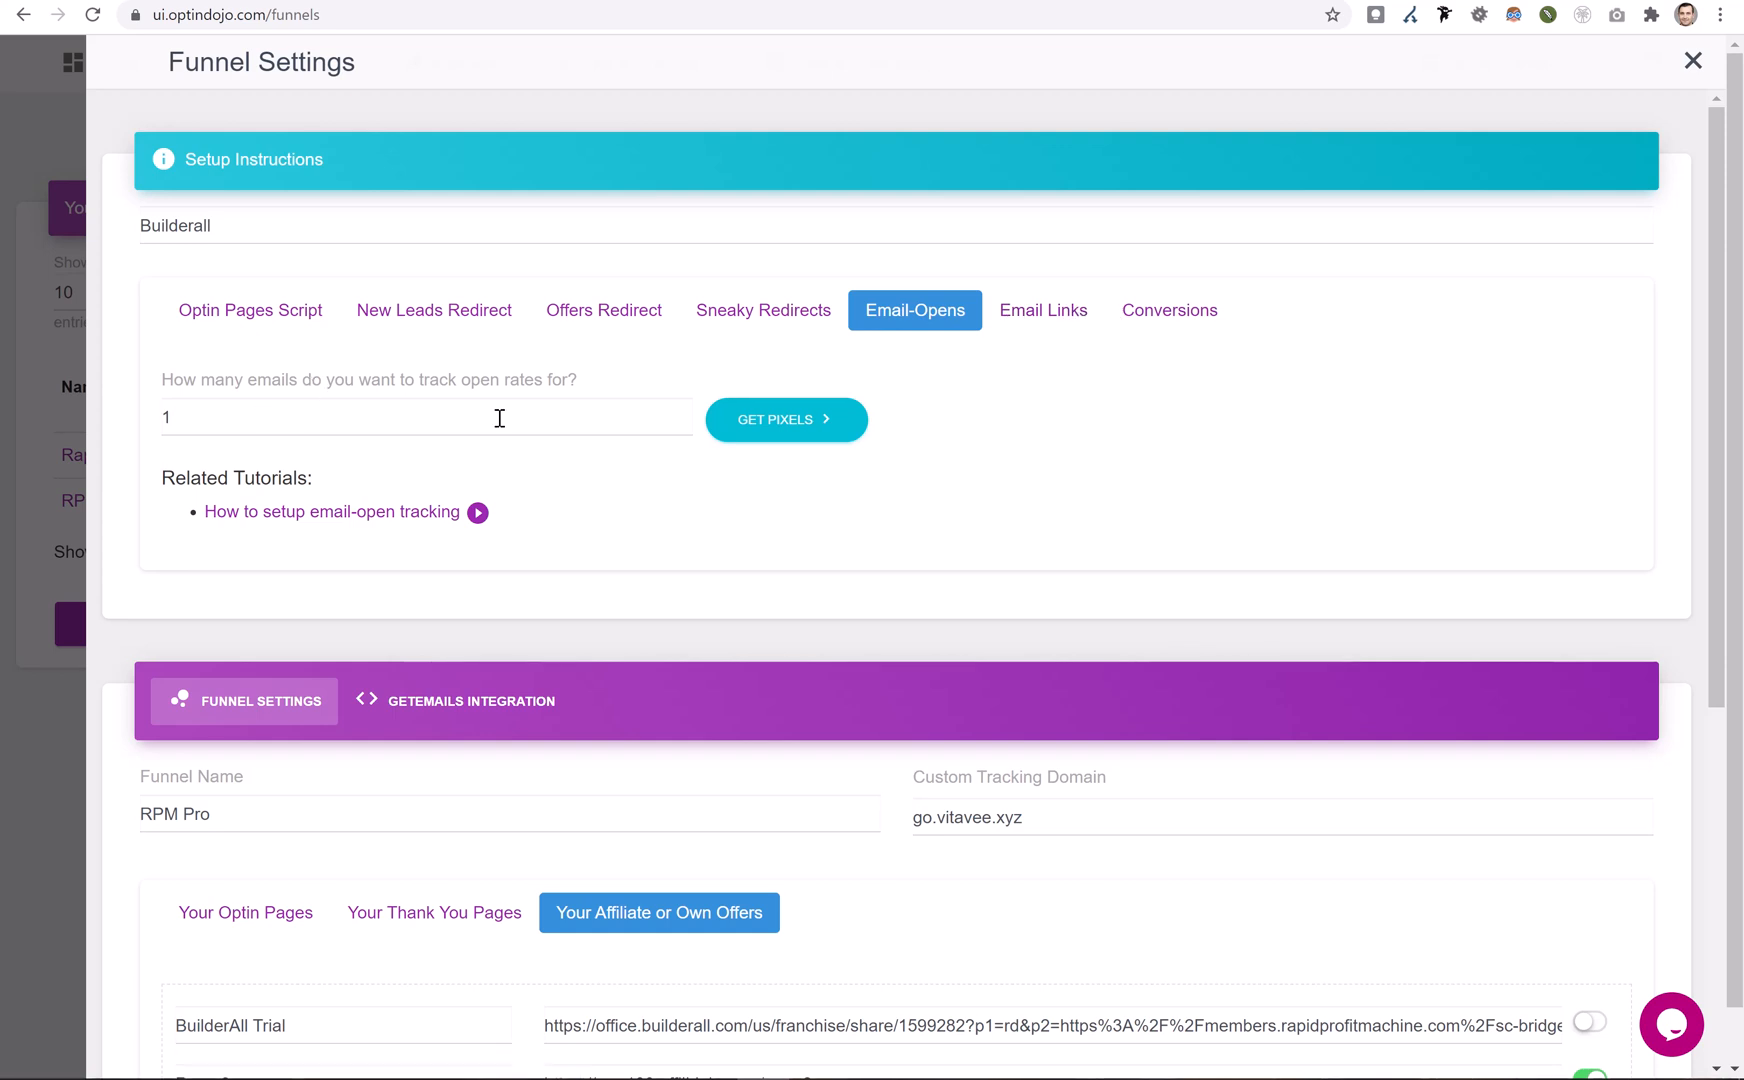
pyautogui.click(392, 416)
pyautogui.moveTo(147, 418); pyautogui.dragTo(355, 418)
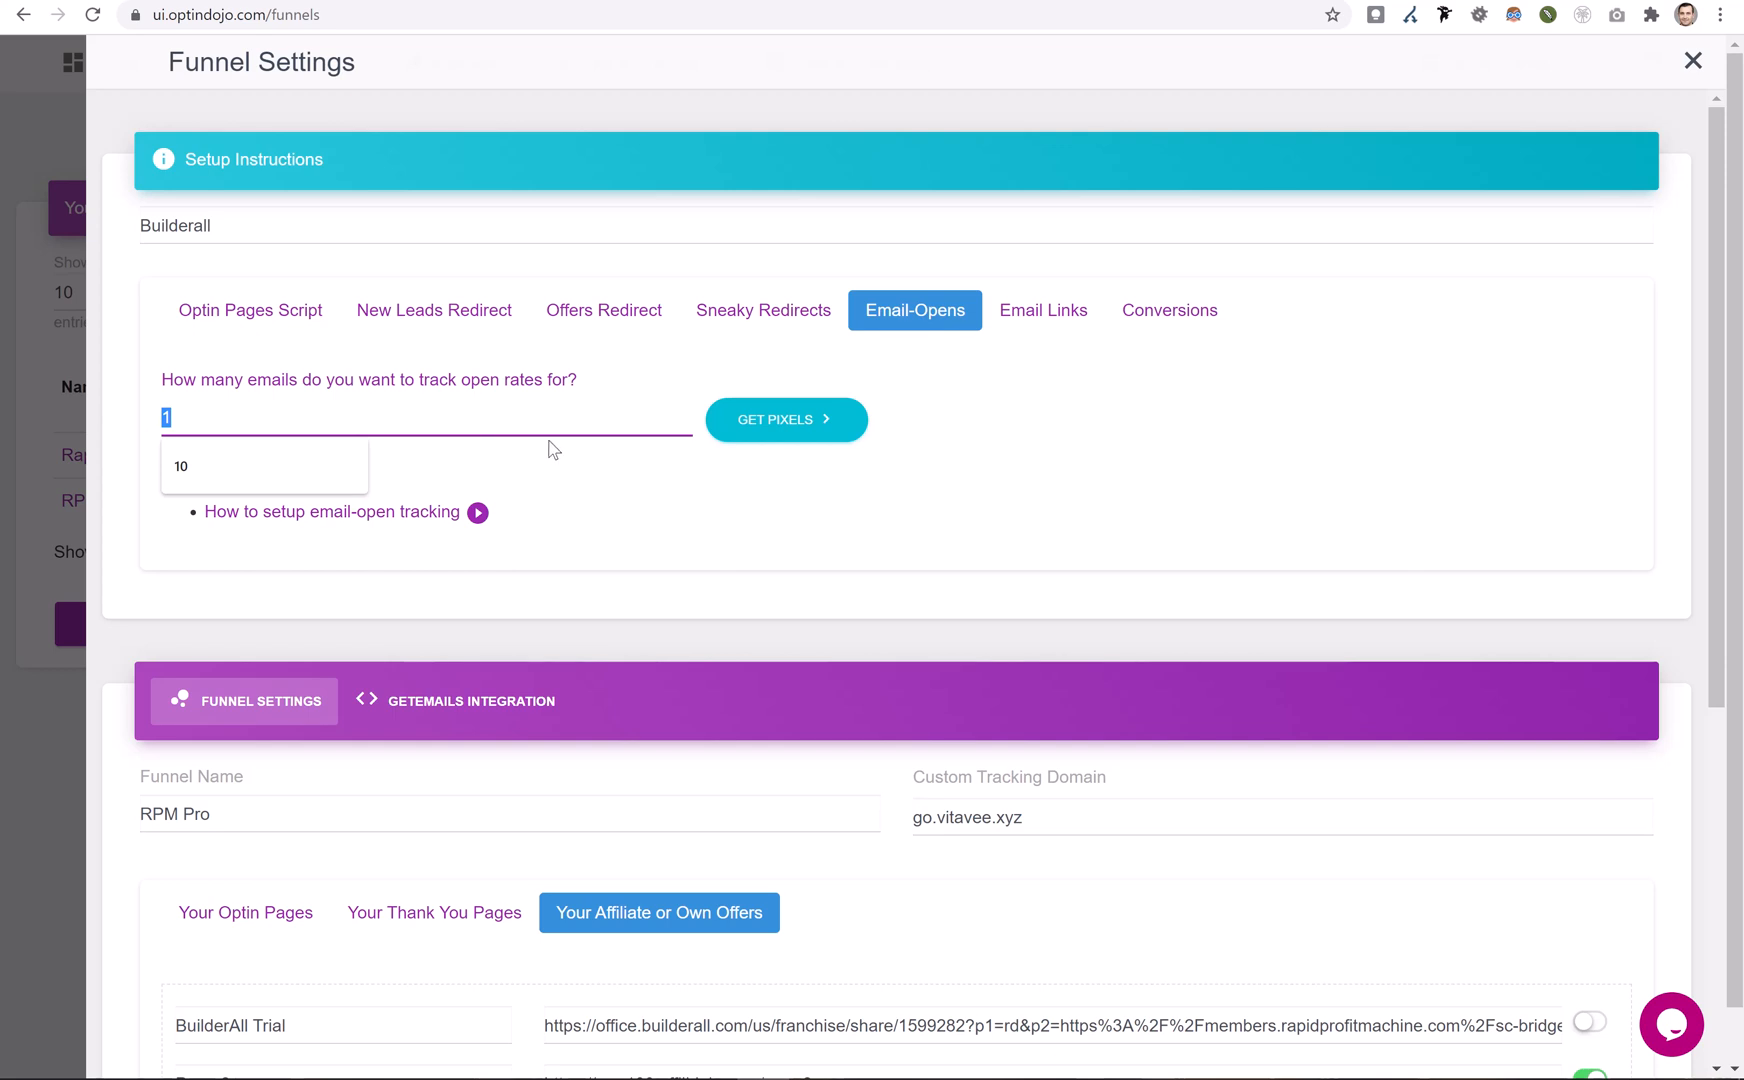
pyautogui.click(1078, 480)
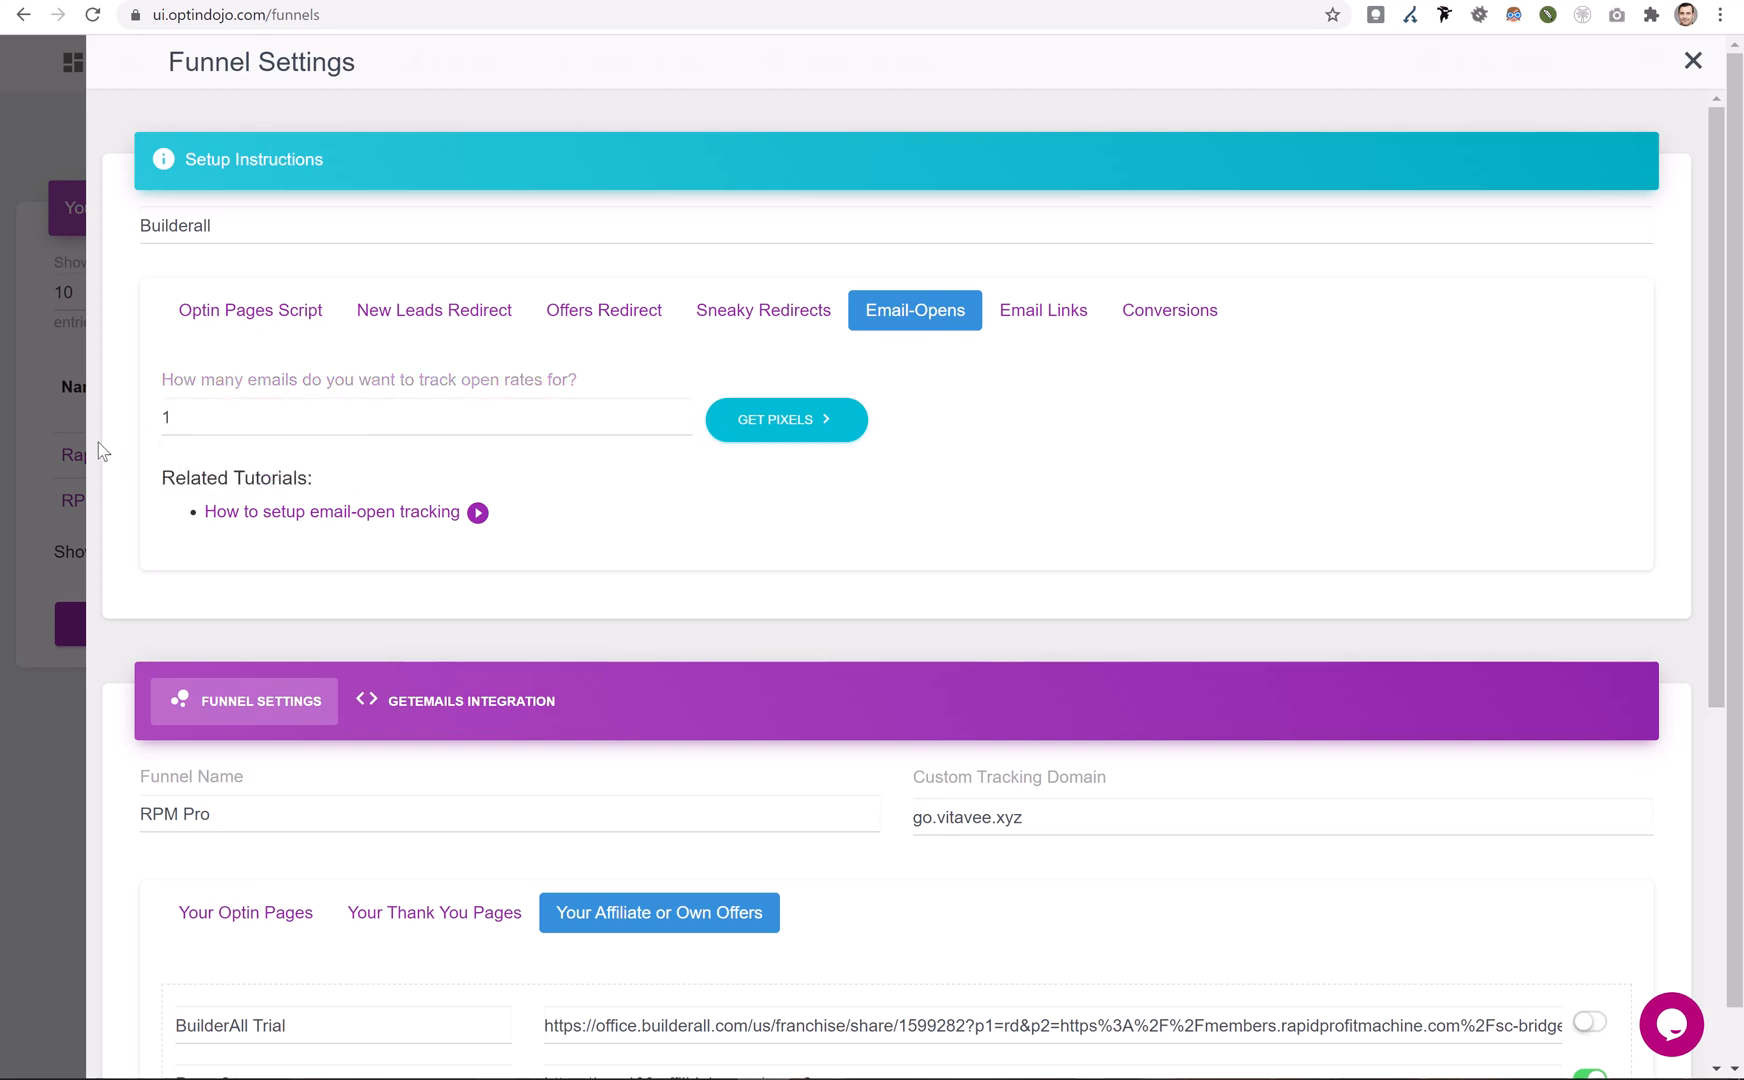
pyautogui.click(260, 416)
pyautogui.moveTo(130, 410); pyautogui.dragTo(492, 447)
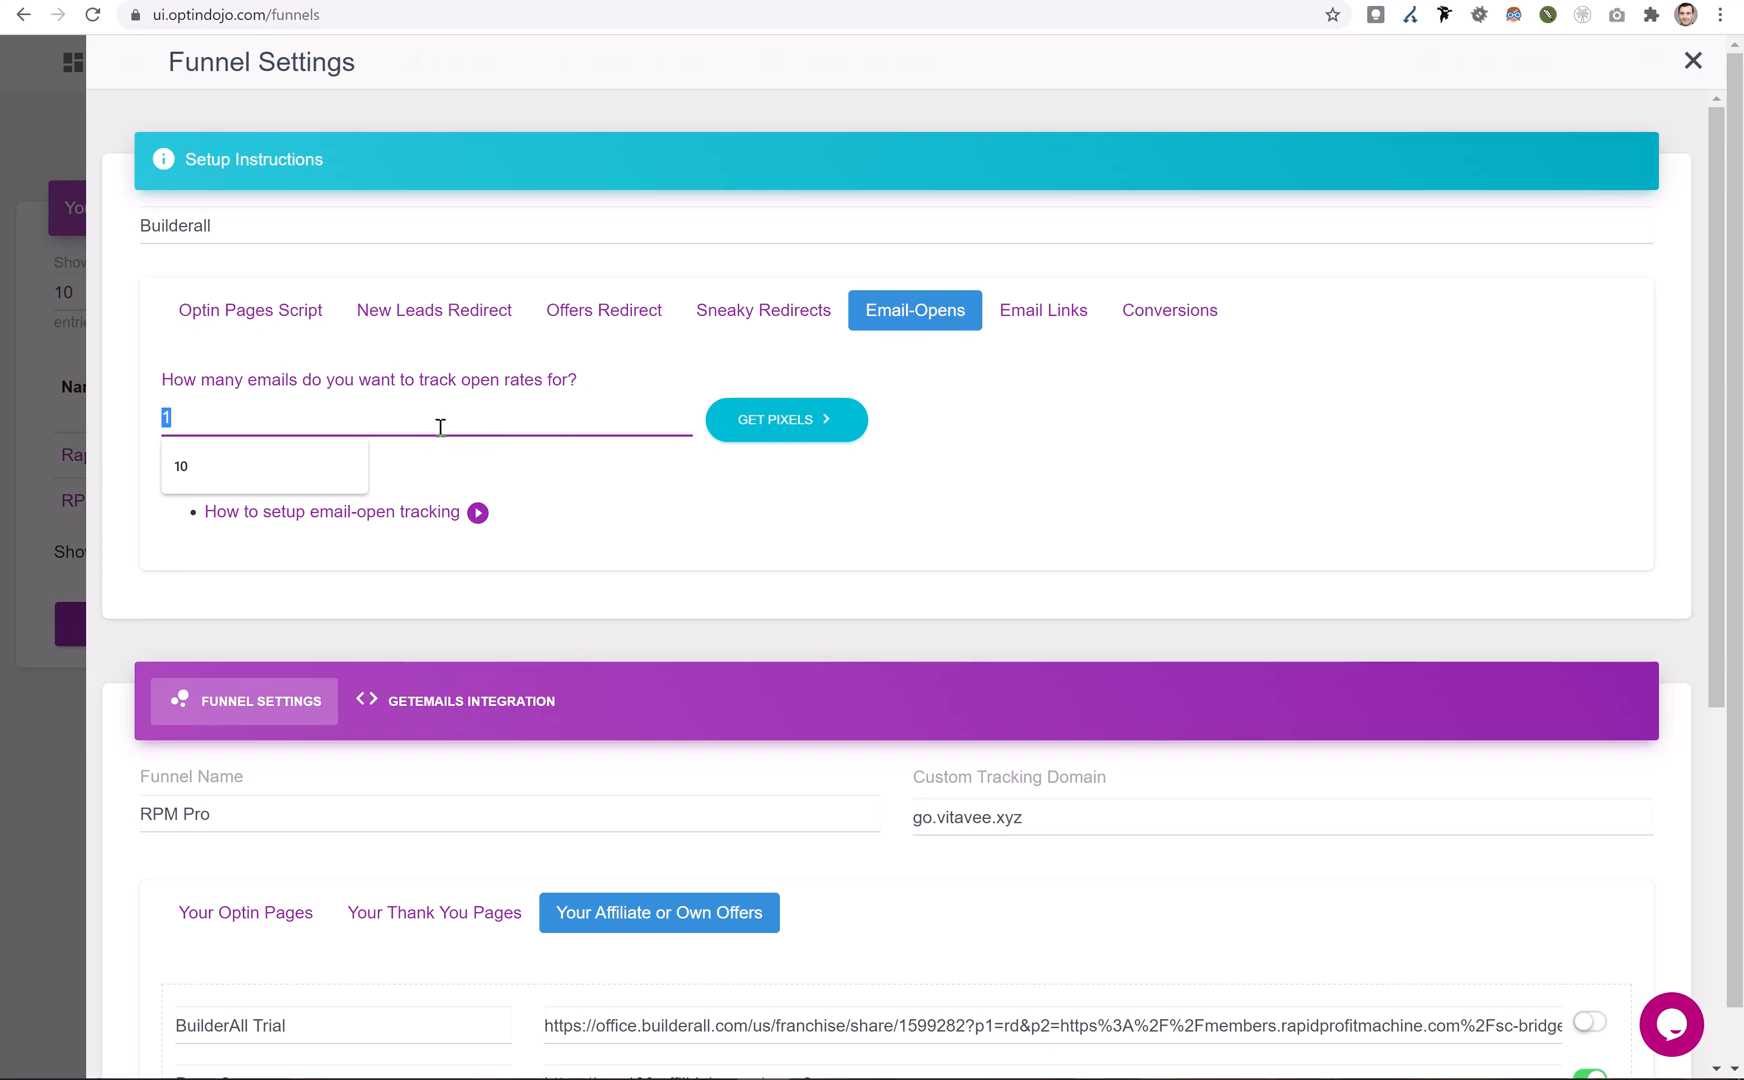
pyautogui.write('5')
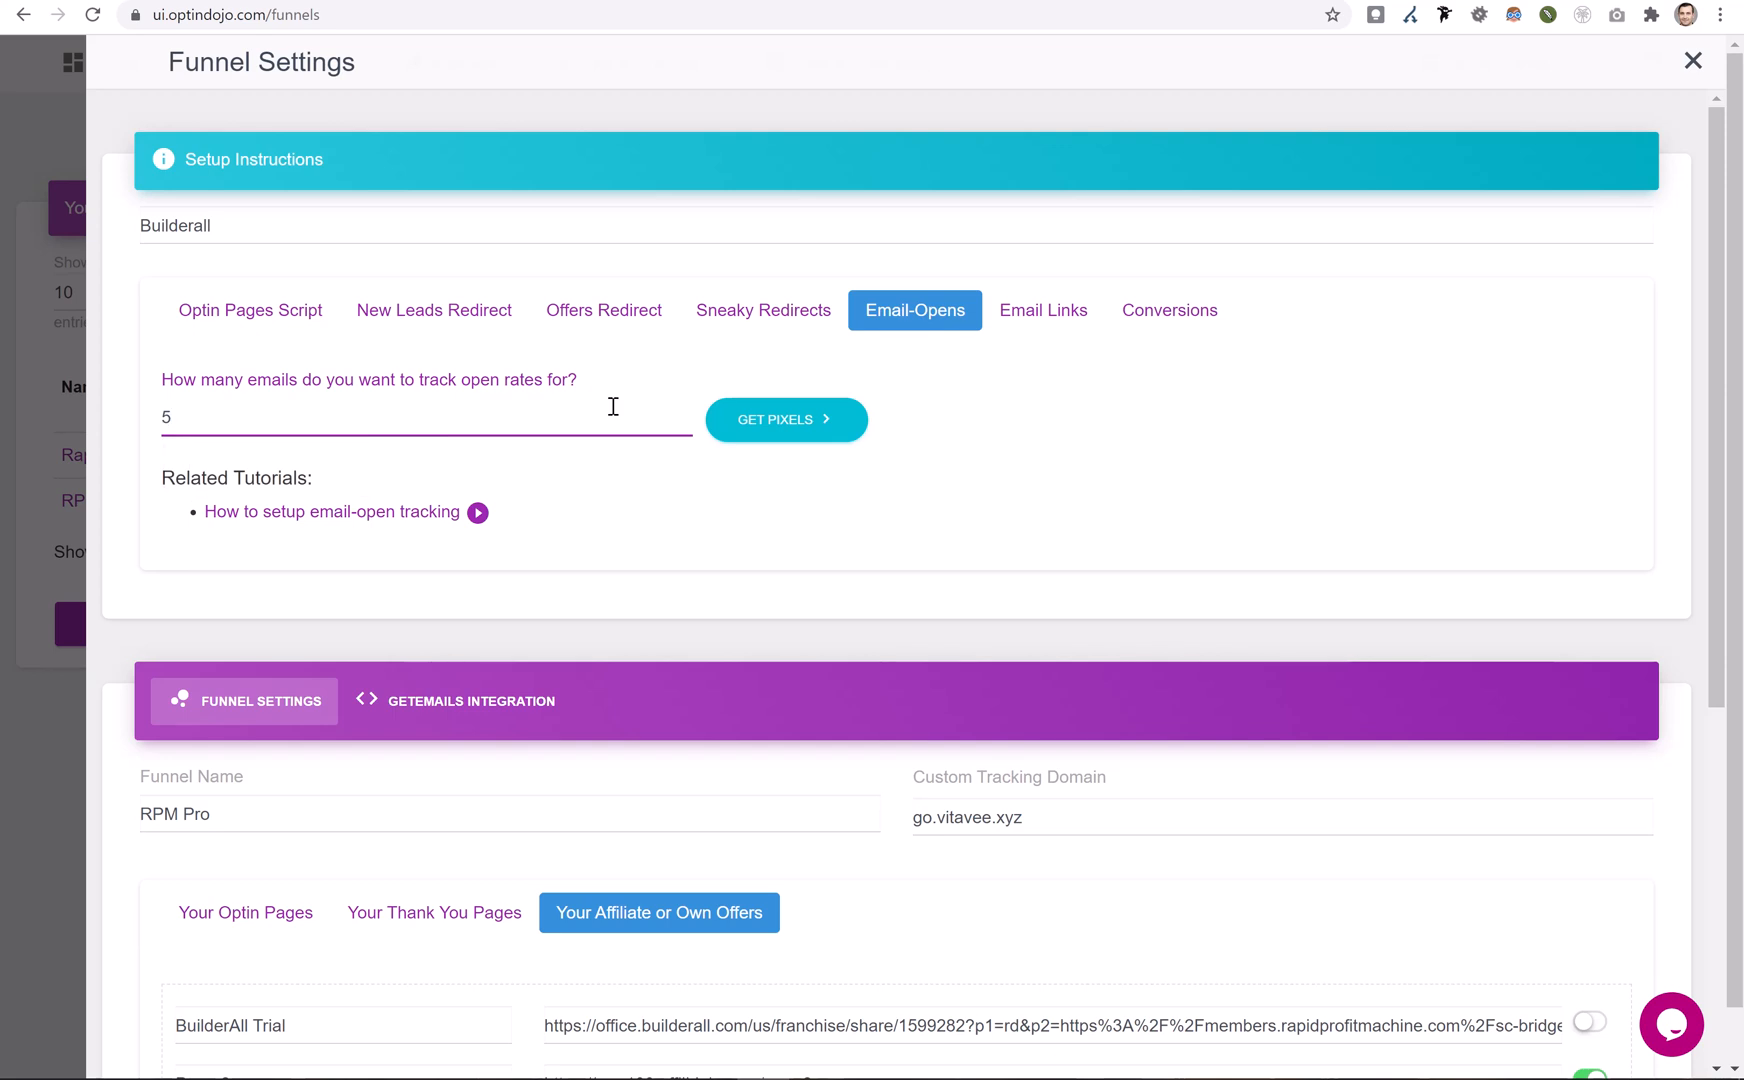
pyautogui.click(792, 424)
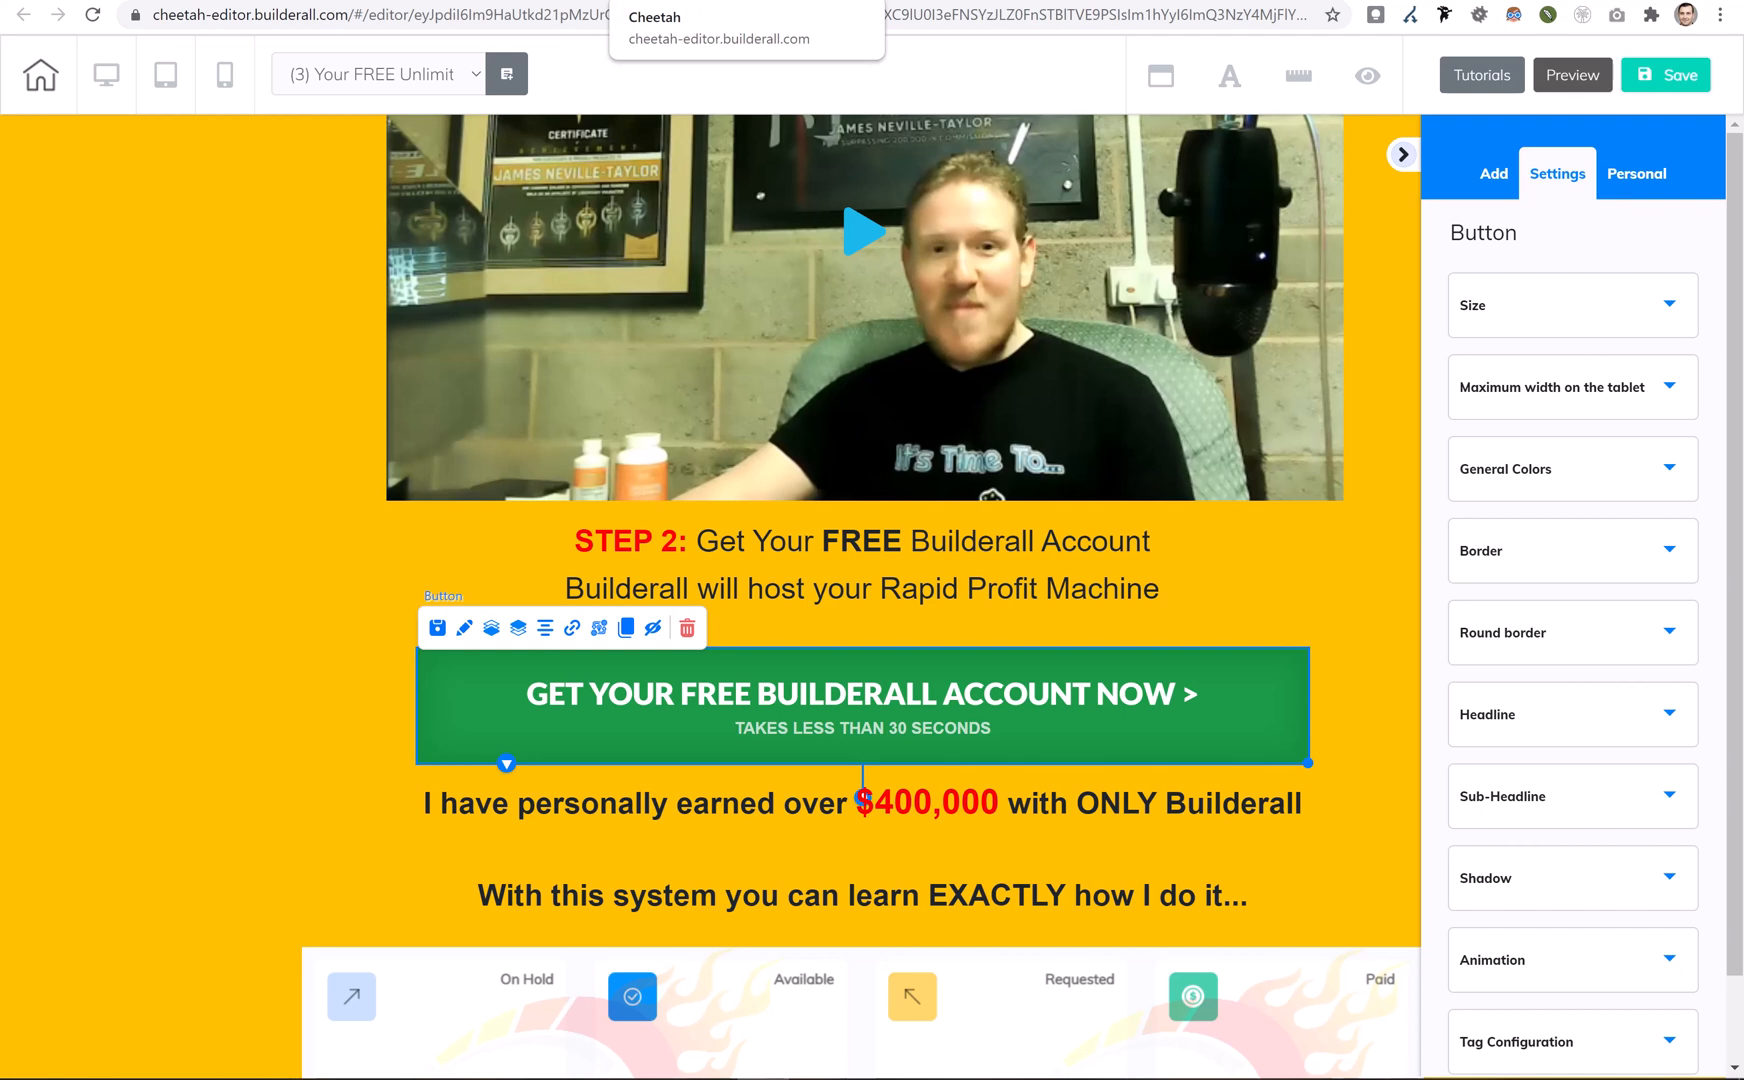
# Switch to Cheetah and leave the page editor without saving, returning to the site's page list
pyautogui.click(32, 74)
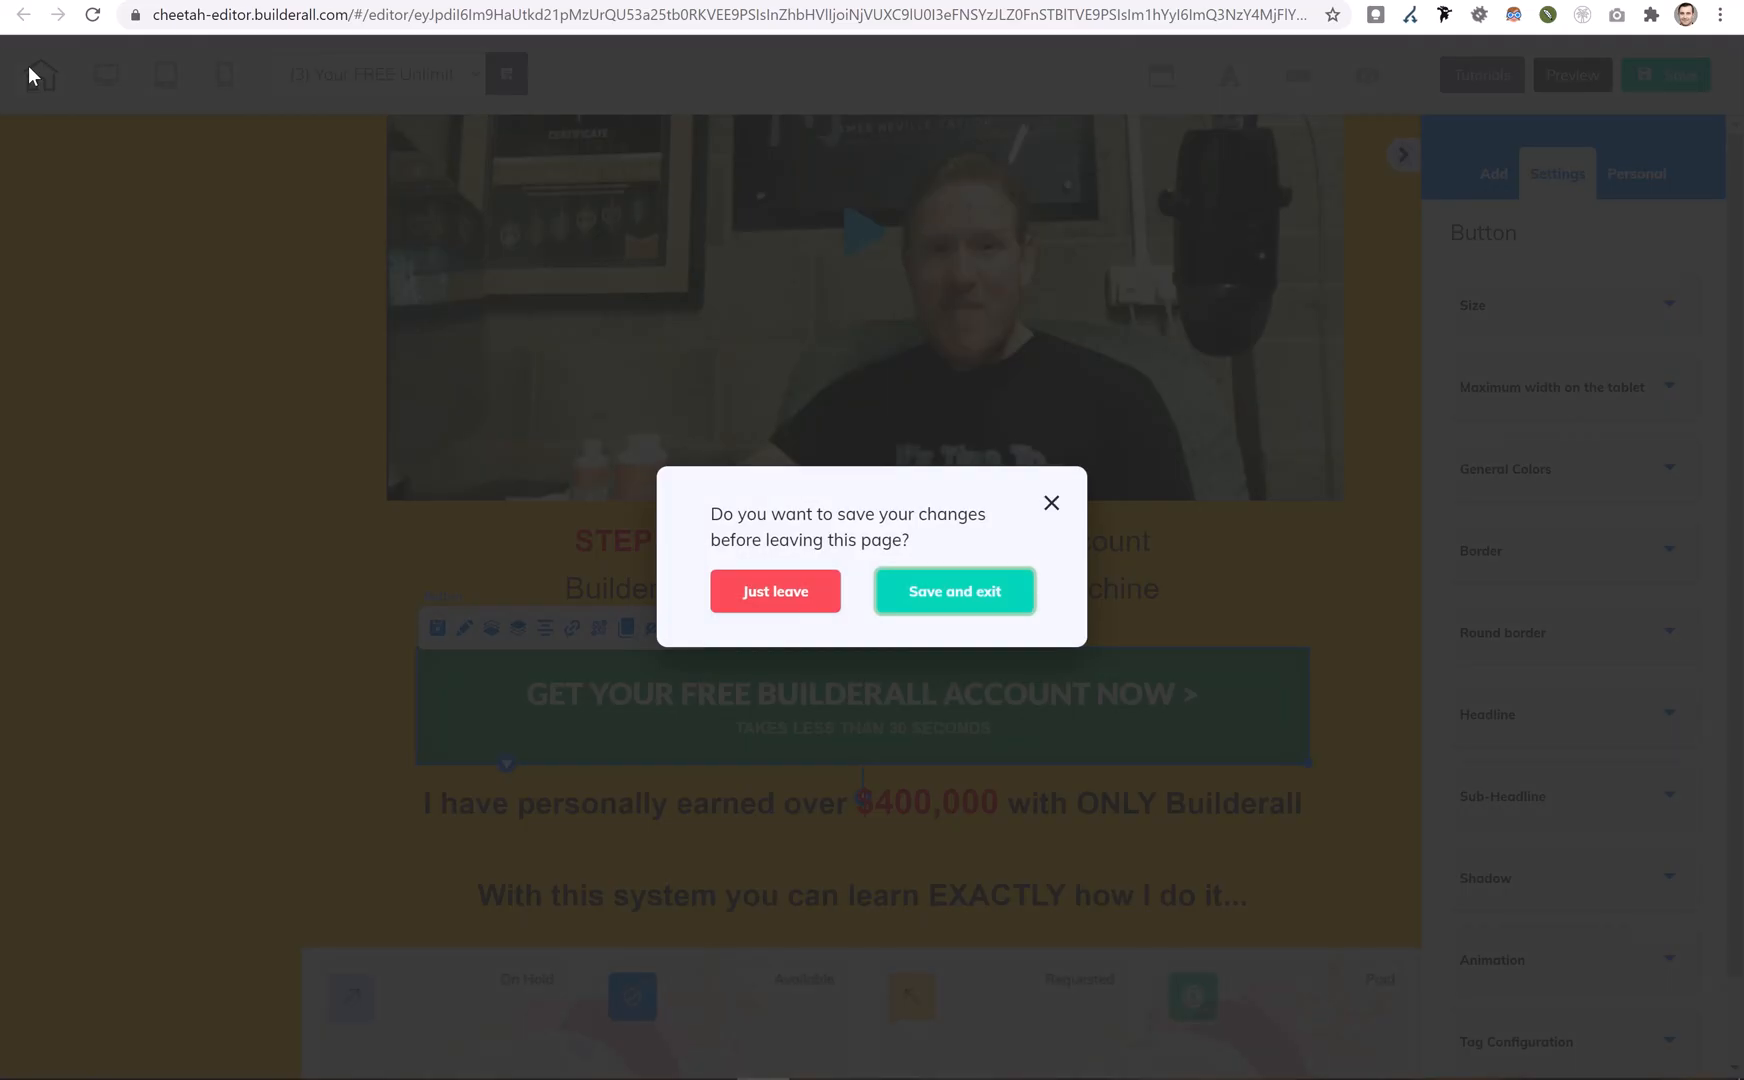
pyautogui.click(755, 591)
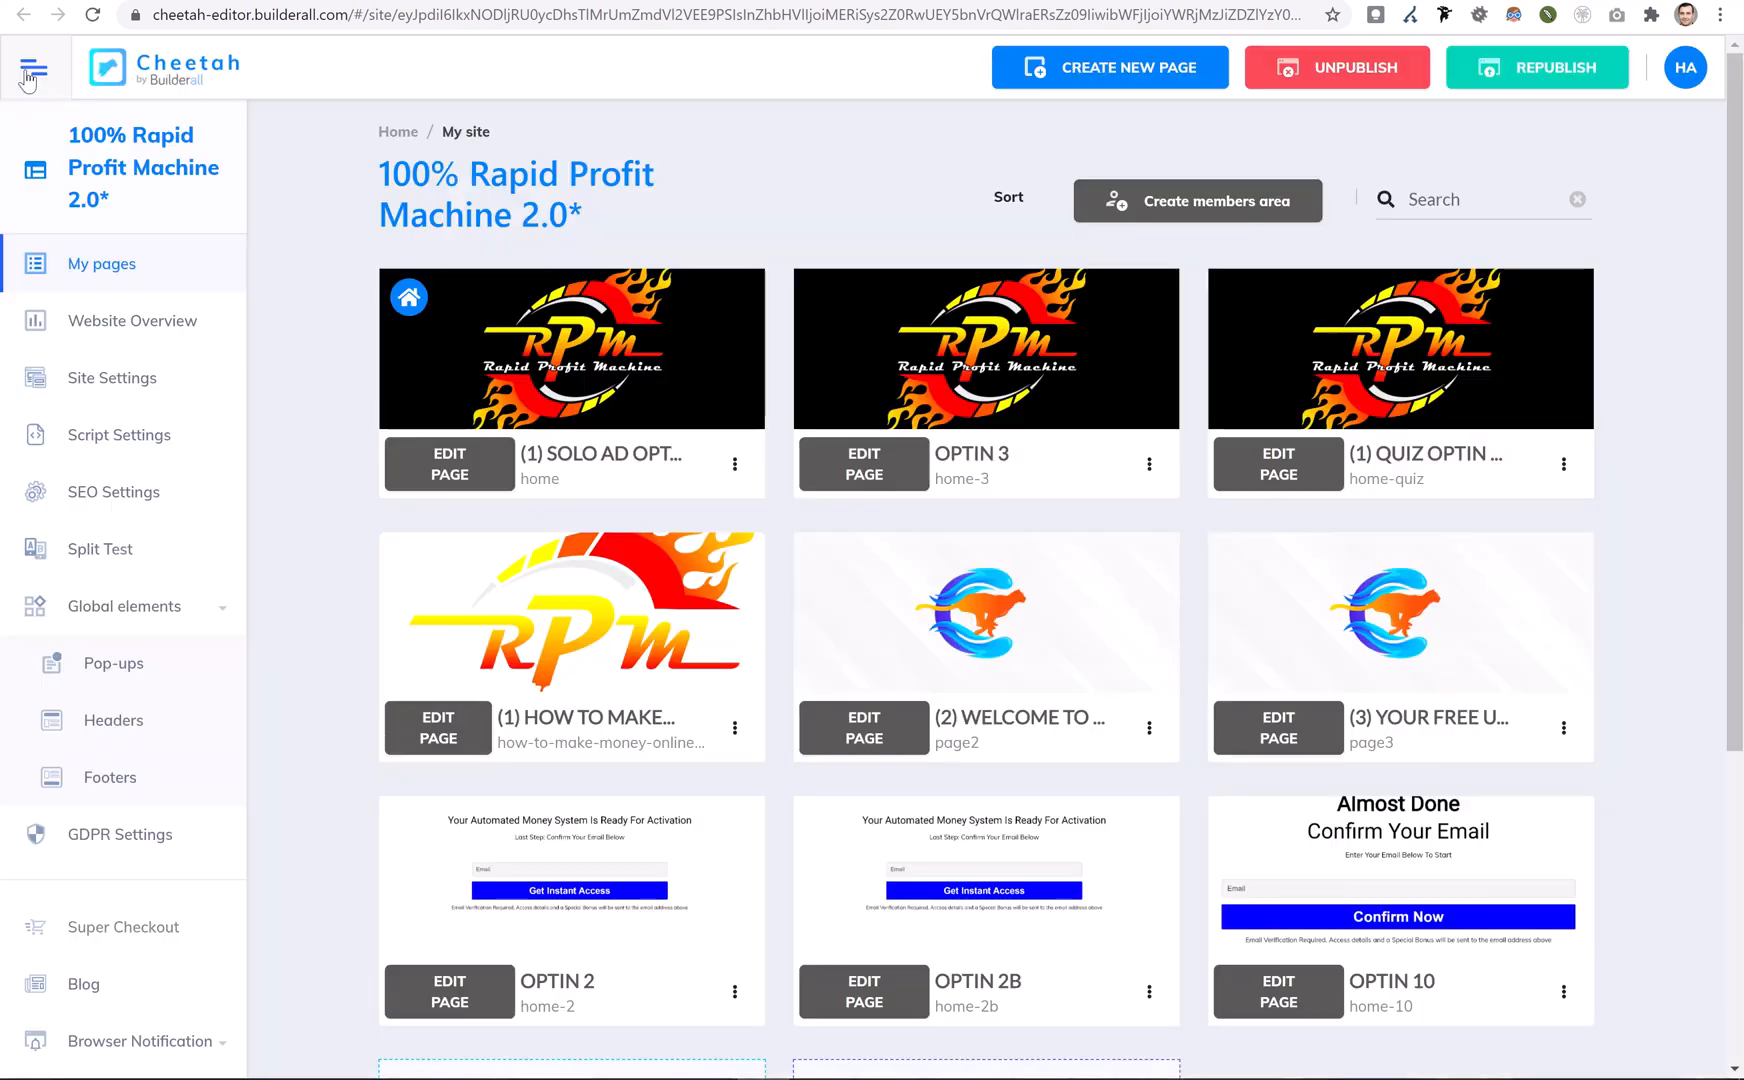
pyautogui.click(31, 72)
pyautogui.click(30, 74)
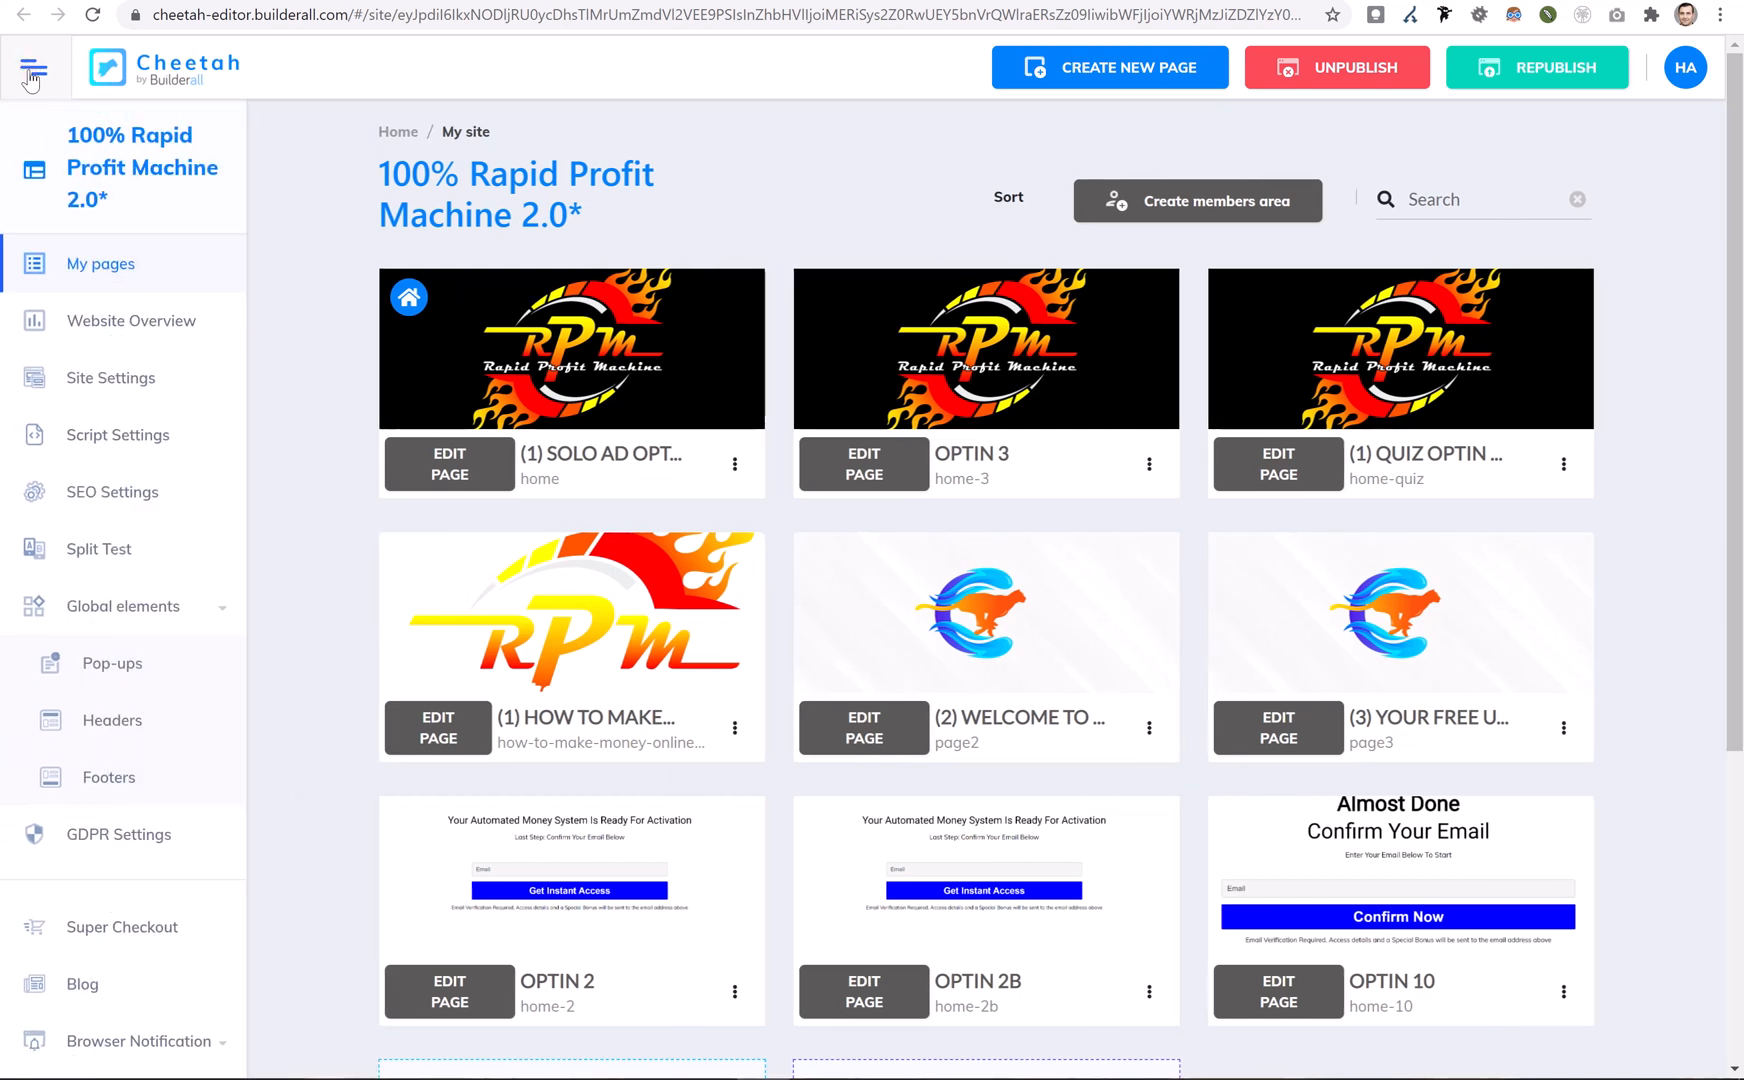
pyautogui.click(864, 463)
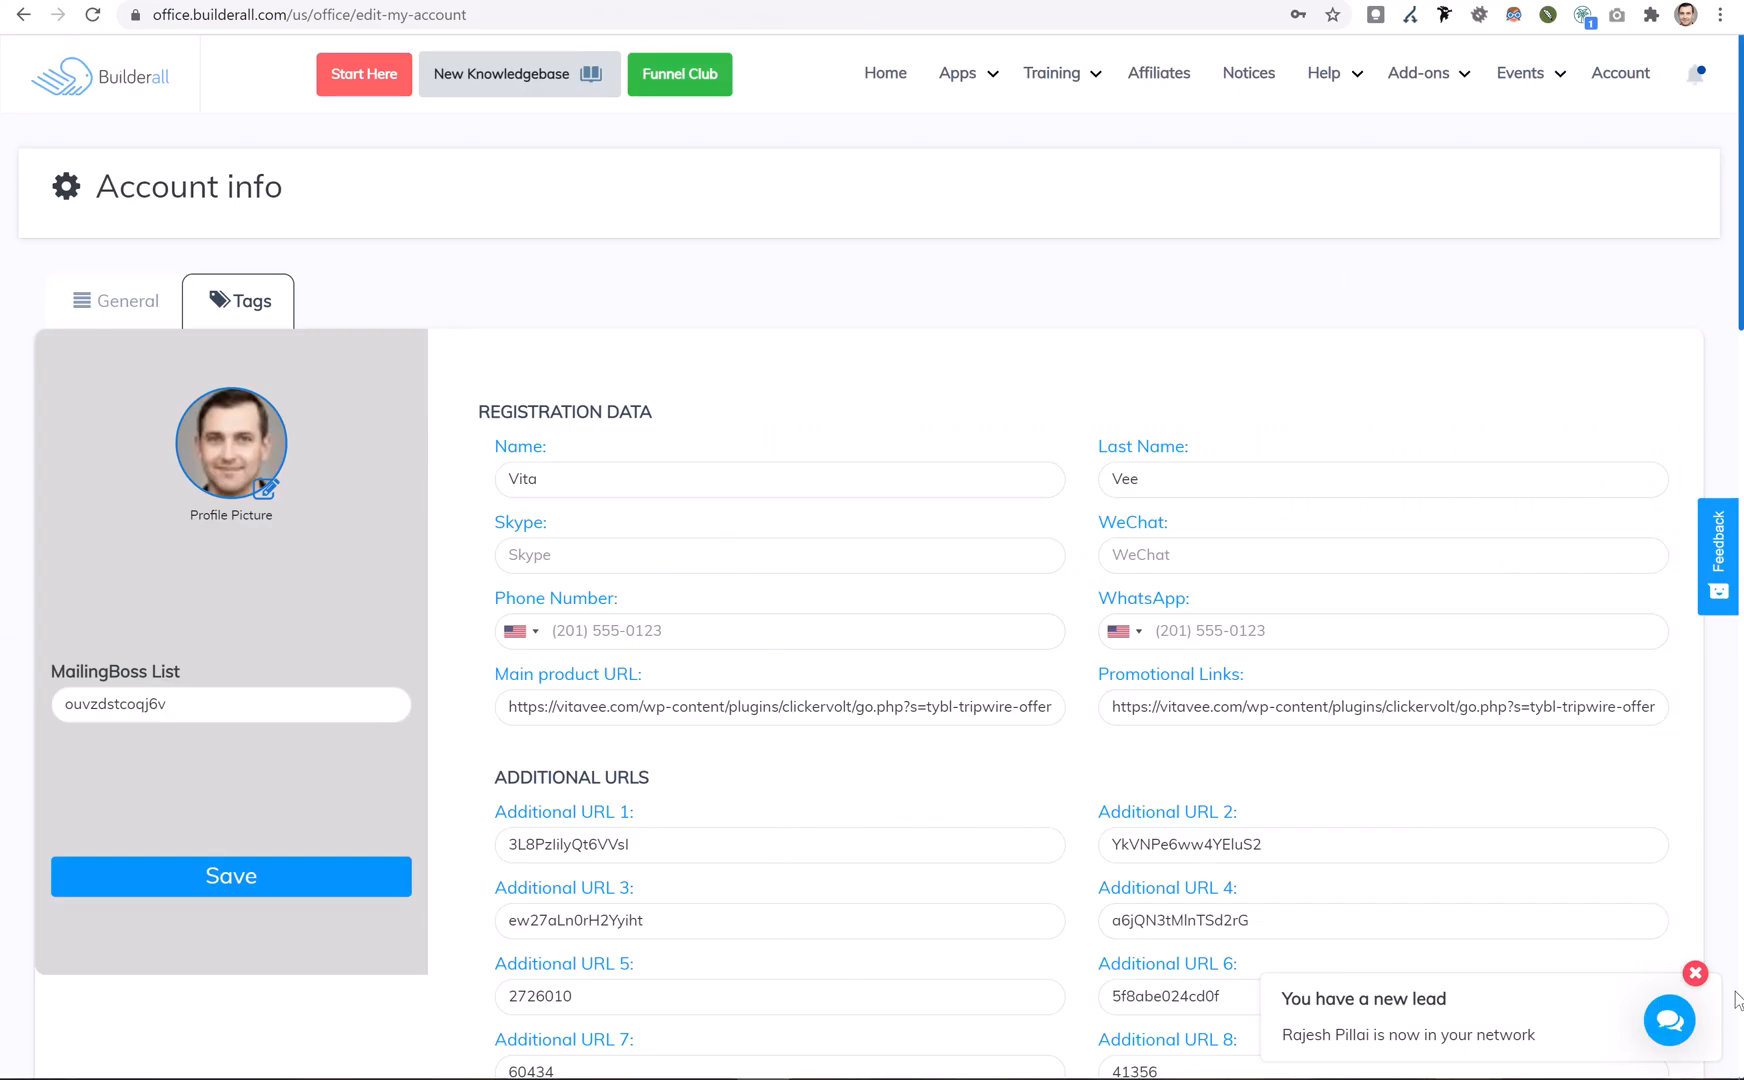
# In the Builderall office, dismiss the new-lead notice and open the email sequences in MailingBoss
pyautogui.click(1695, 973)
pyautogui.click(985, 74)
pyautogui.click(522, 224)
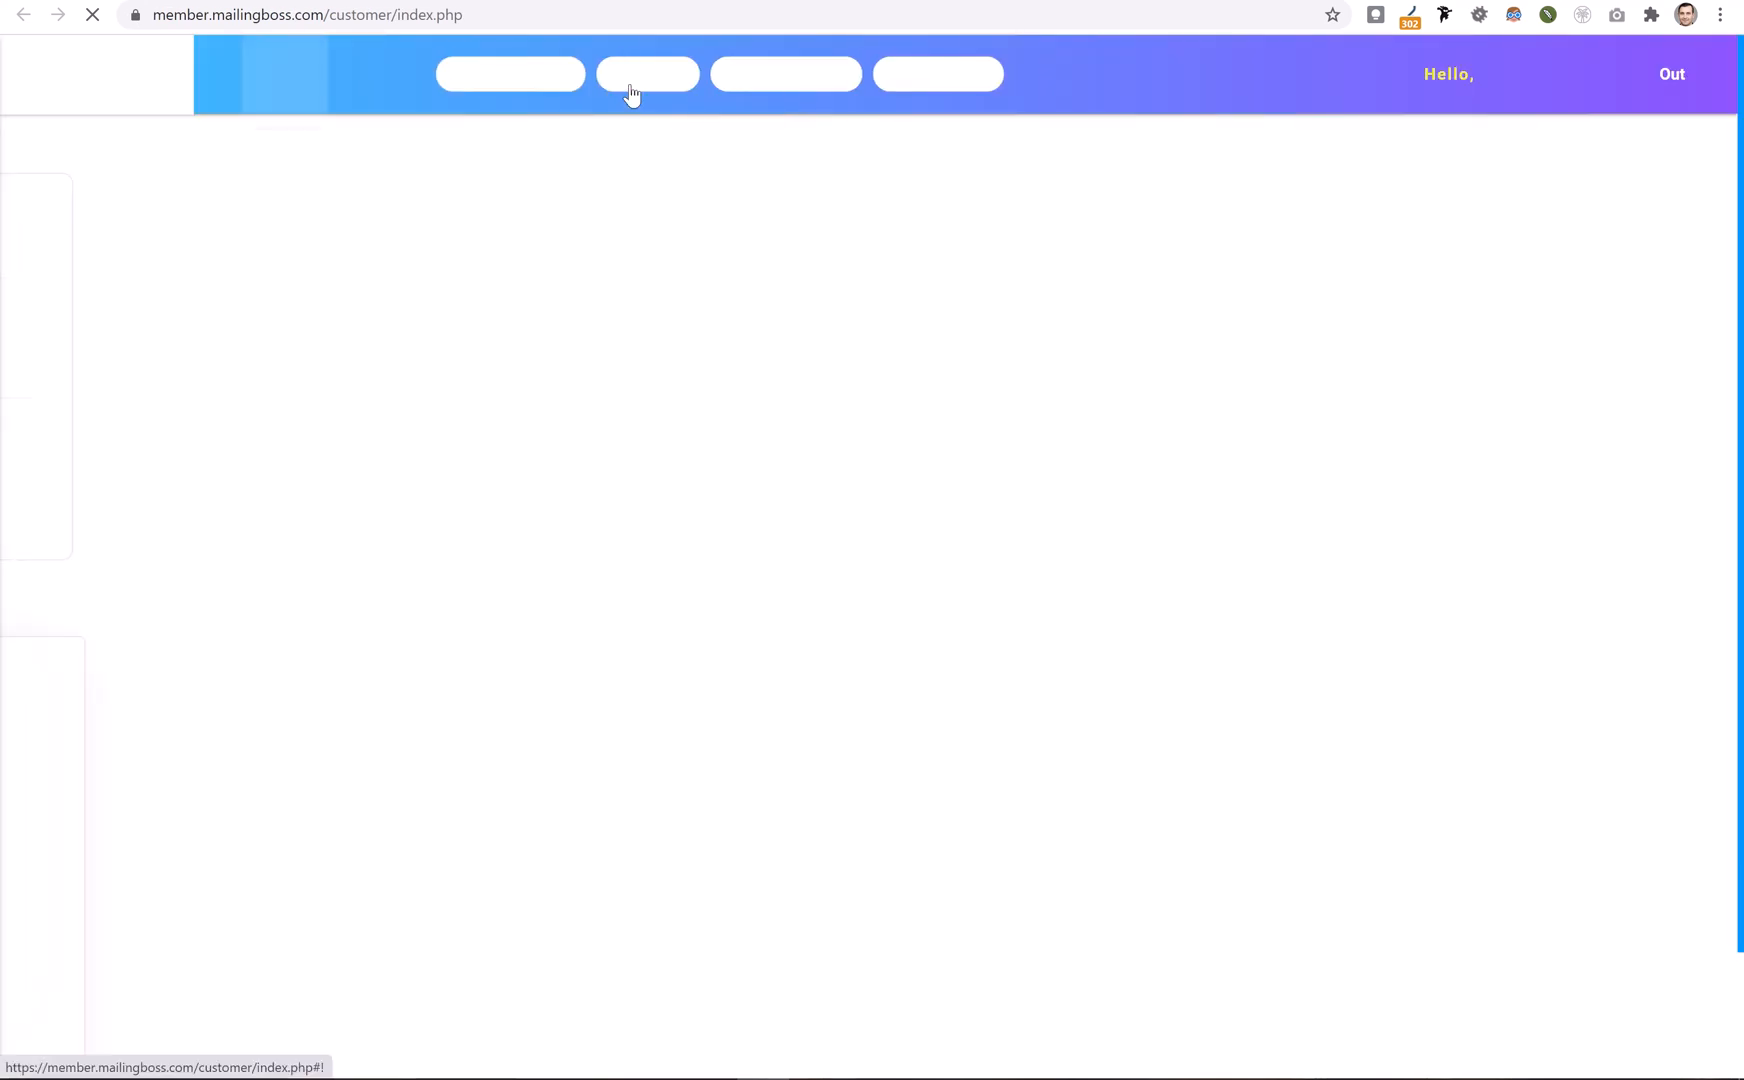
pyautogui.moveTo(806, 78)
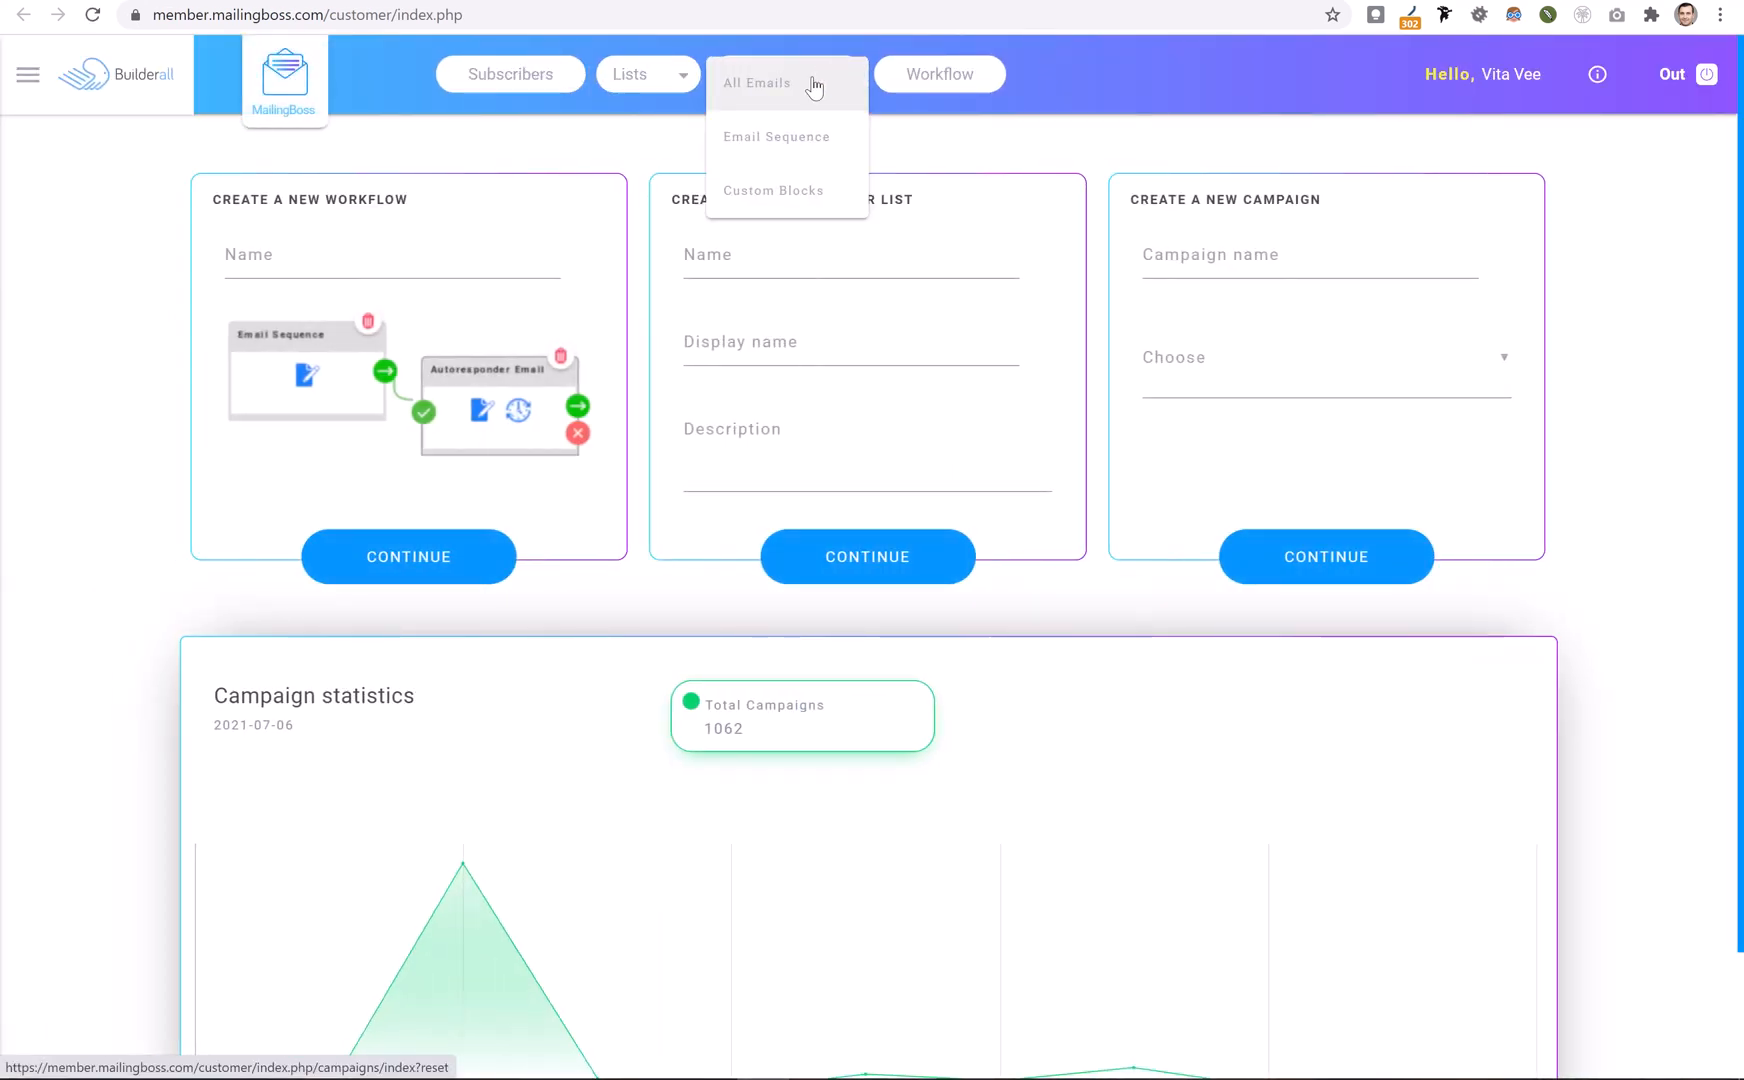
pyautogui.click(779, 144)
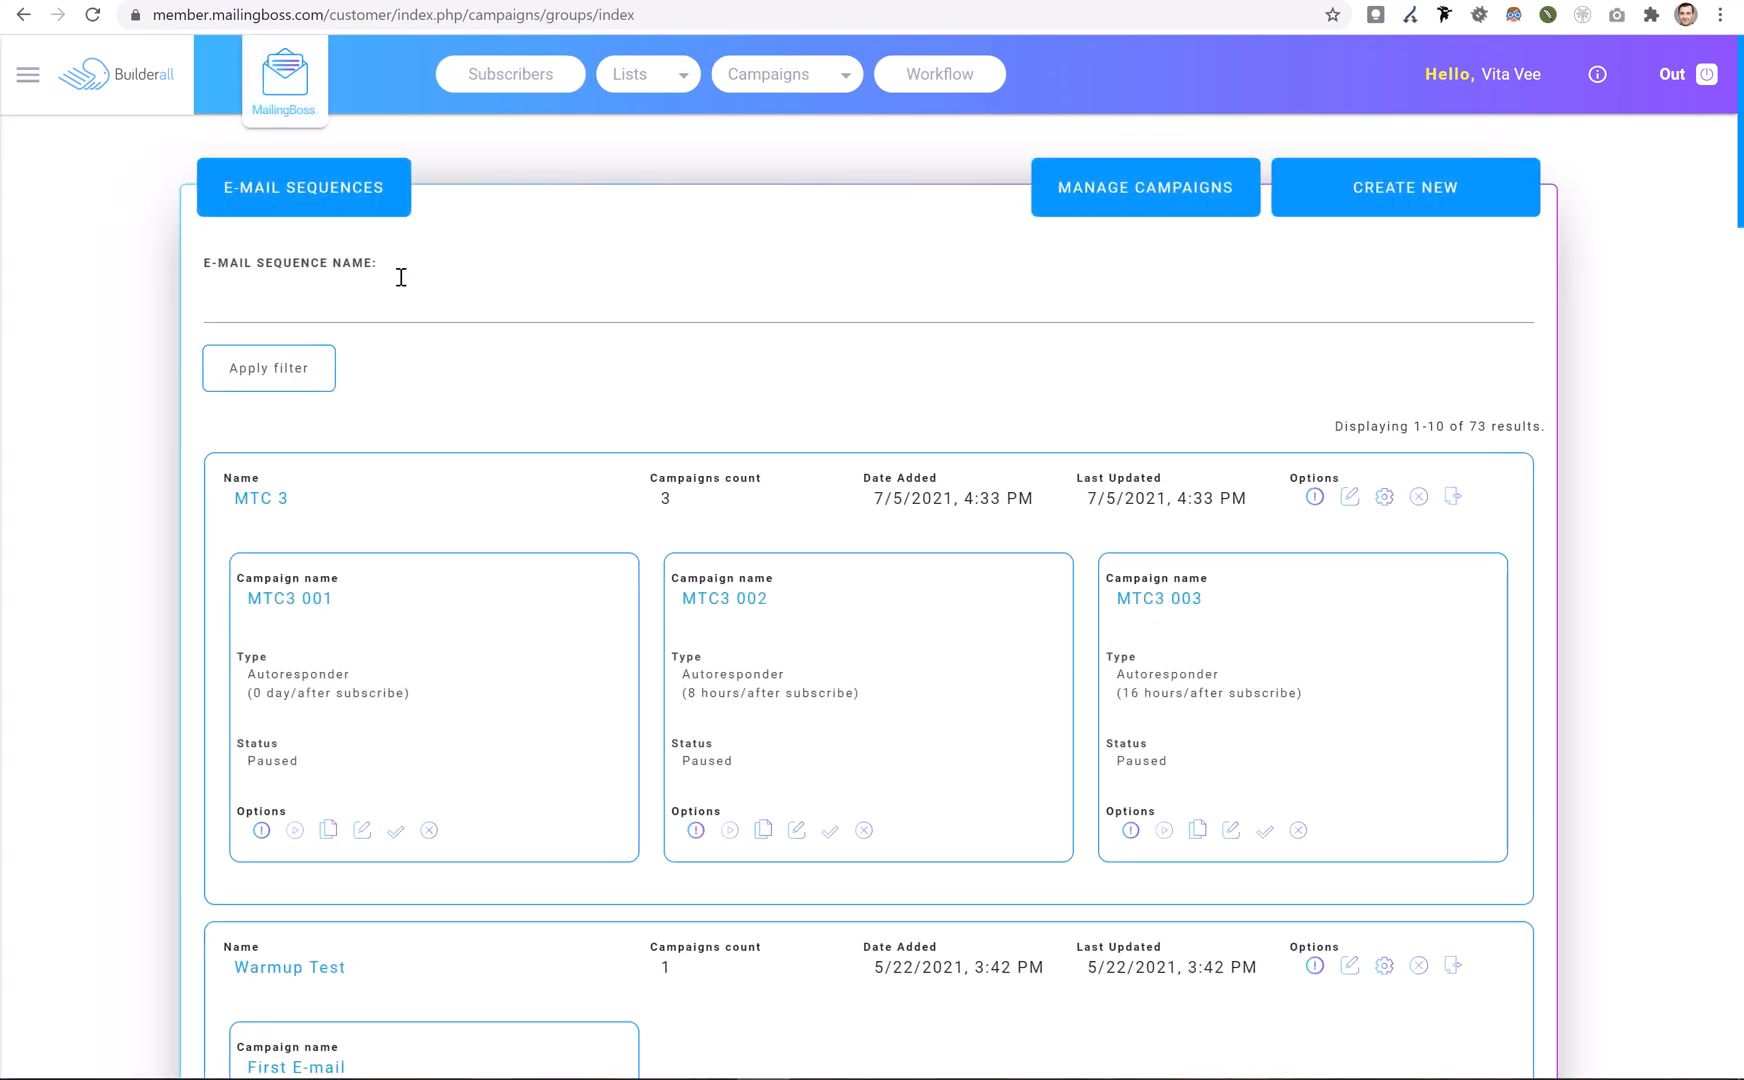
# Filter the email sequences by "RPM 2.0 100%" and open that sequence
pyautogui.click(390, 288)
pyautogui.write('rpm')
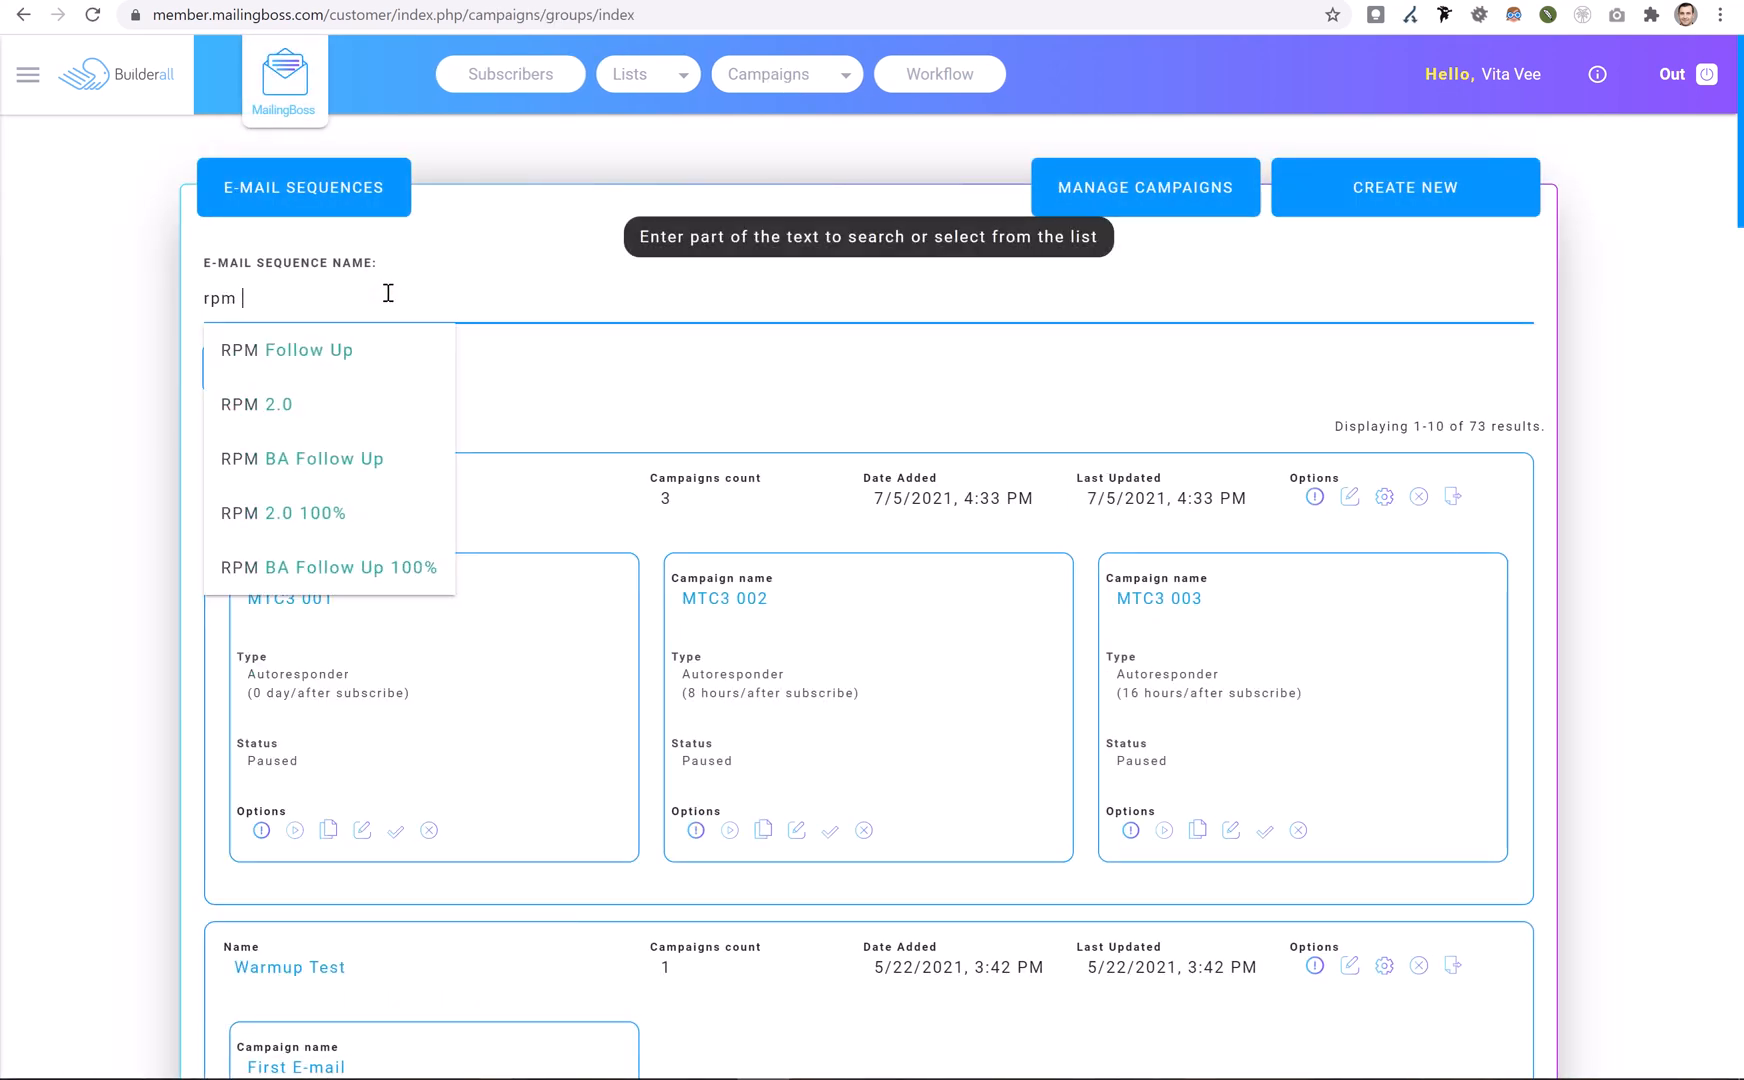
pyautogui.click(300, 511)
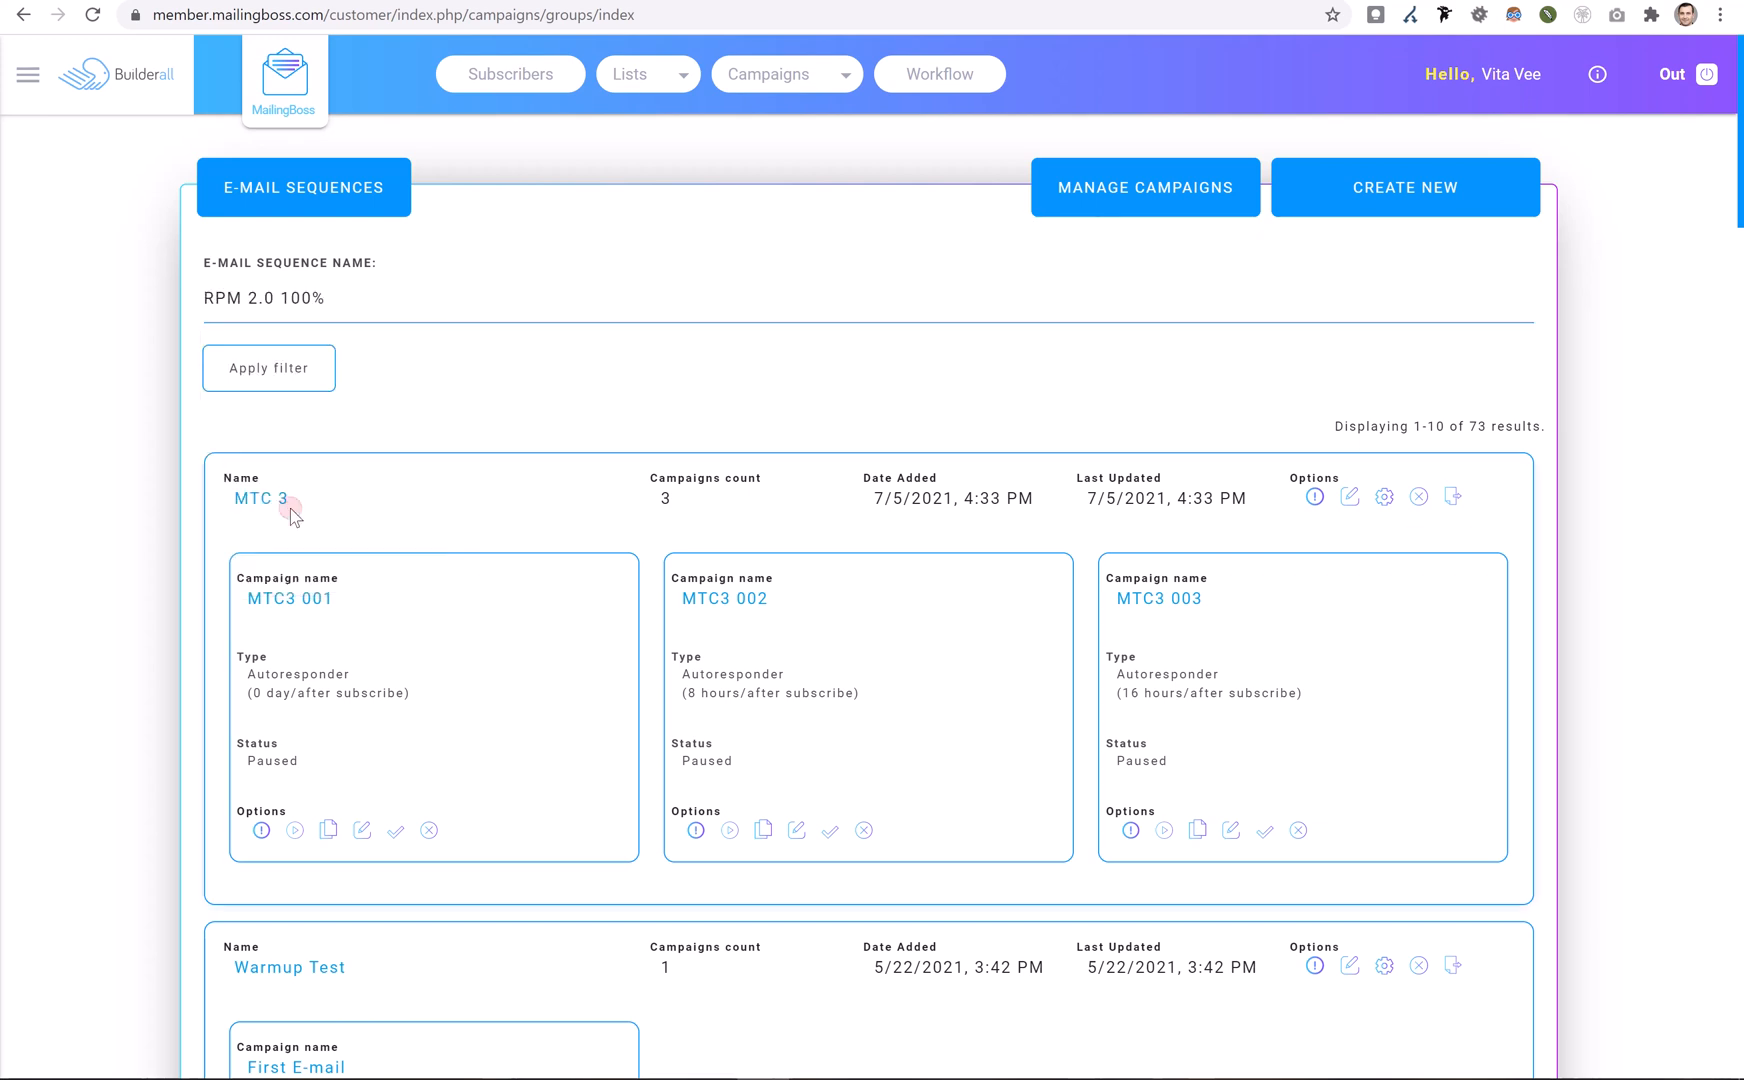
pyautogui.click(276, 369)
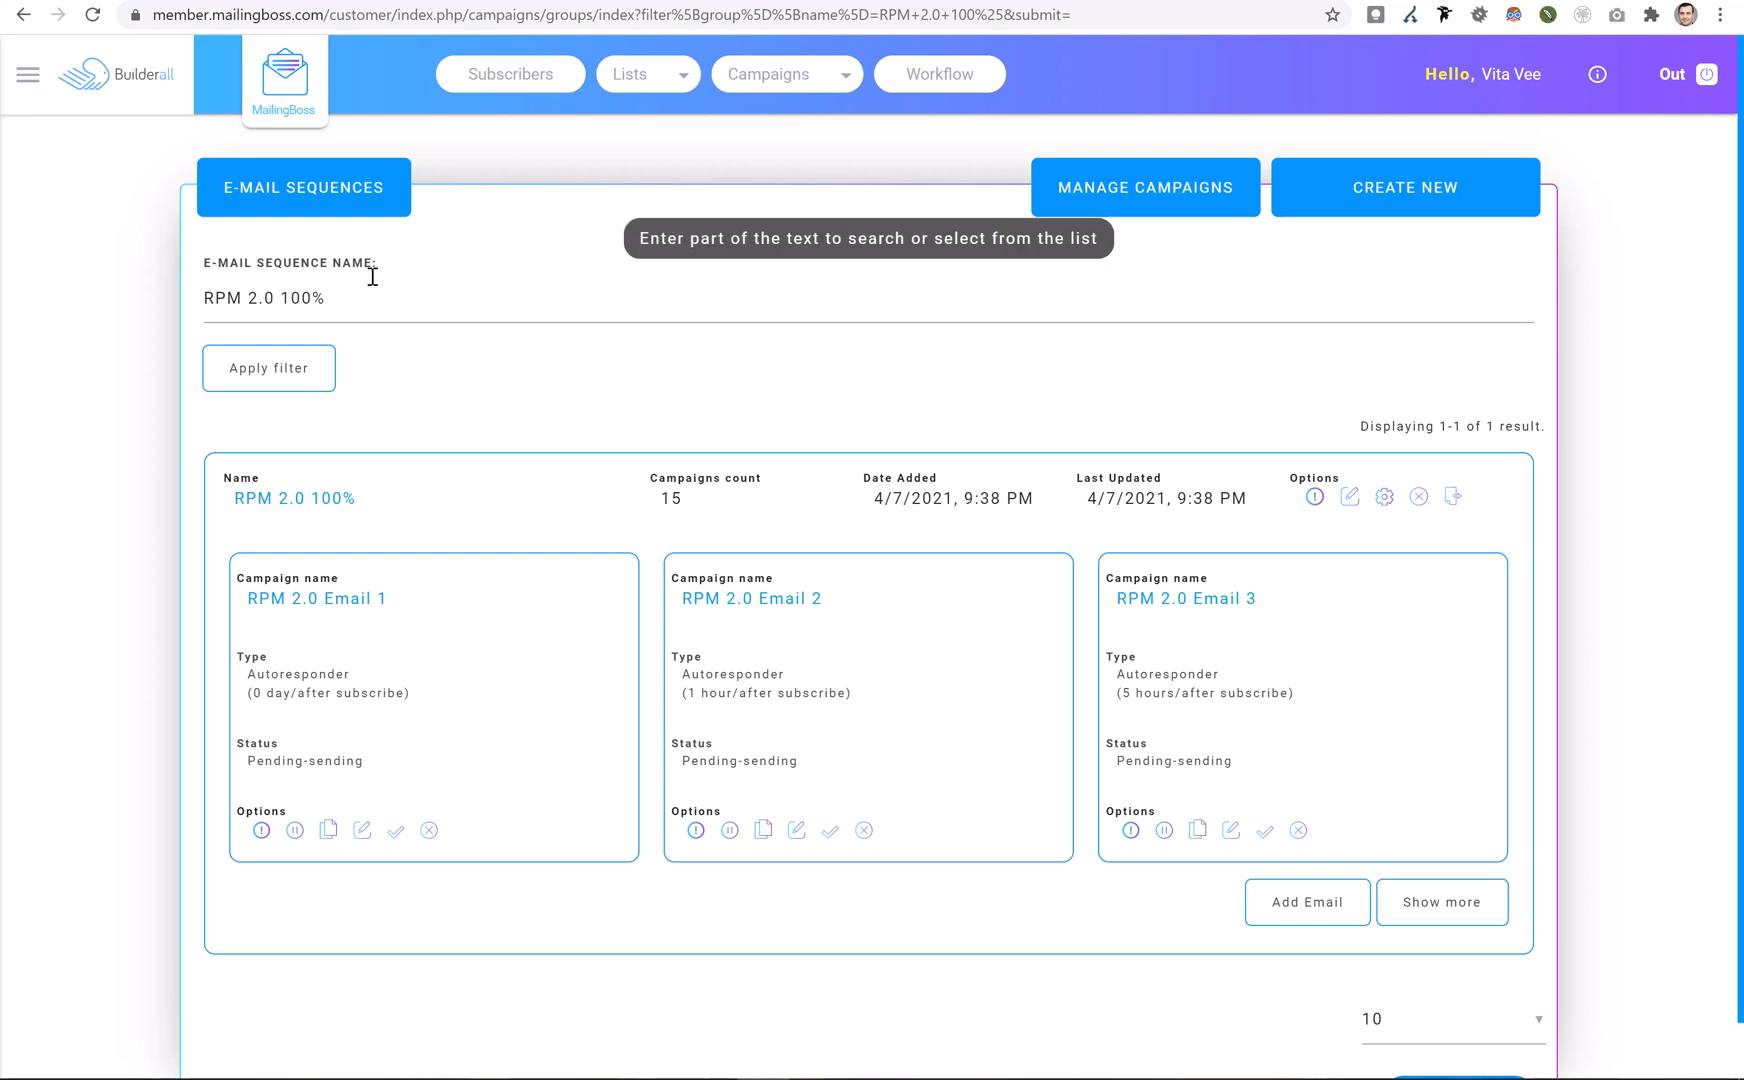
pyautogui.click(271, 507)
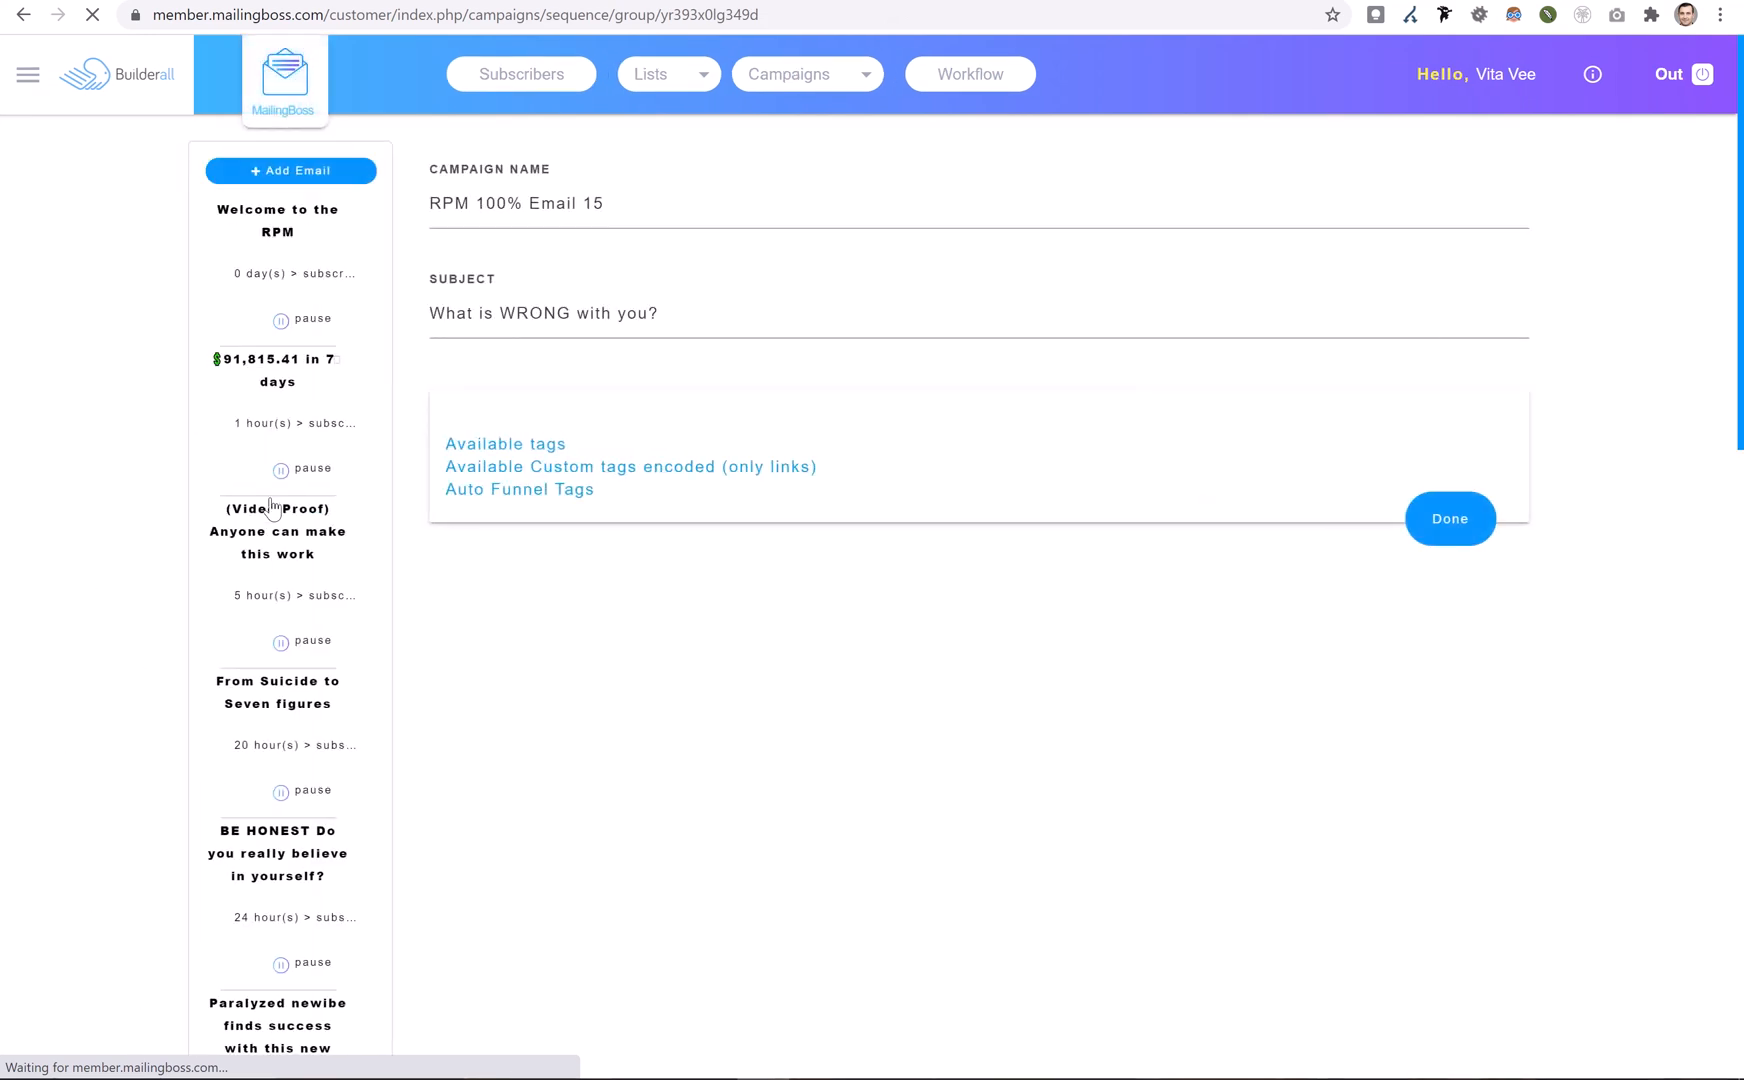
# Open the "Welcome to the RPM" email and bring up the source code of its unsubscribe block
pyautogui.click(298, 209)
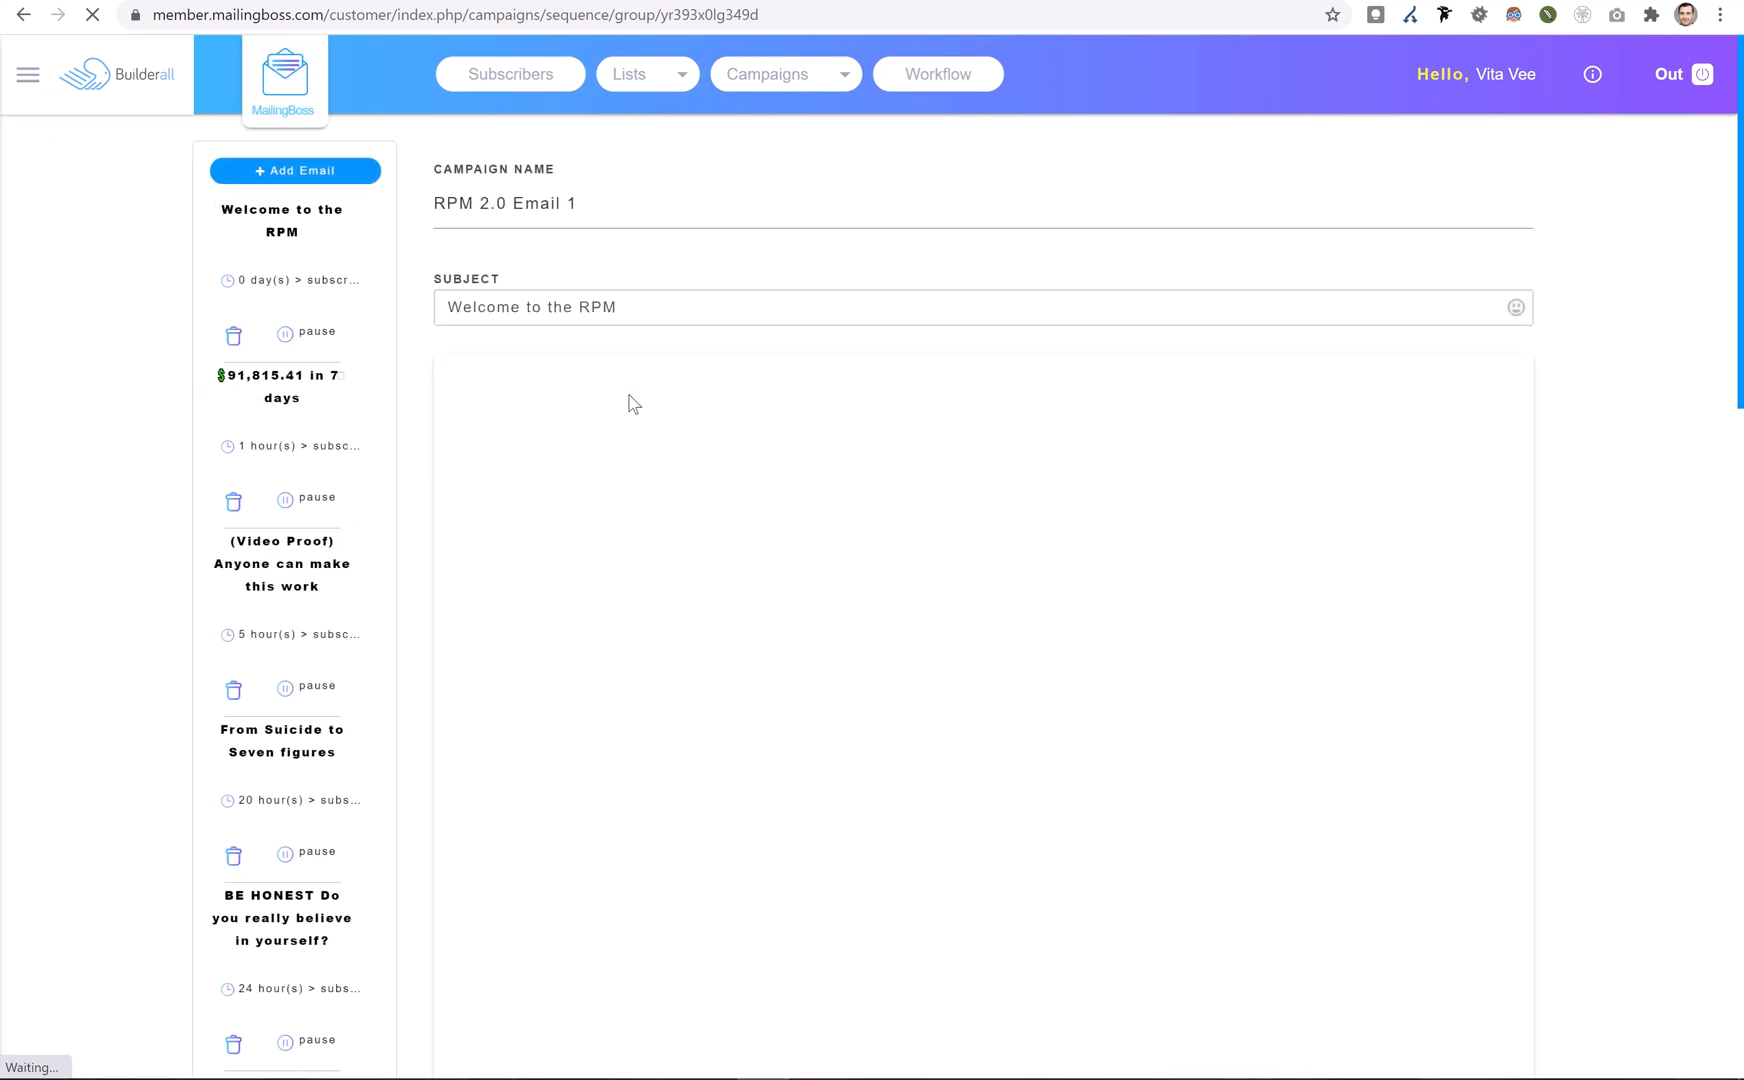
pyautogui.scroll(-3, 760, 600)
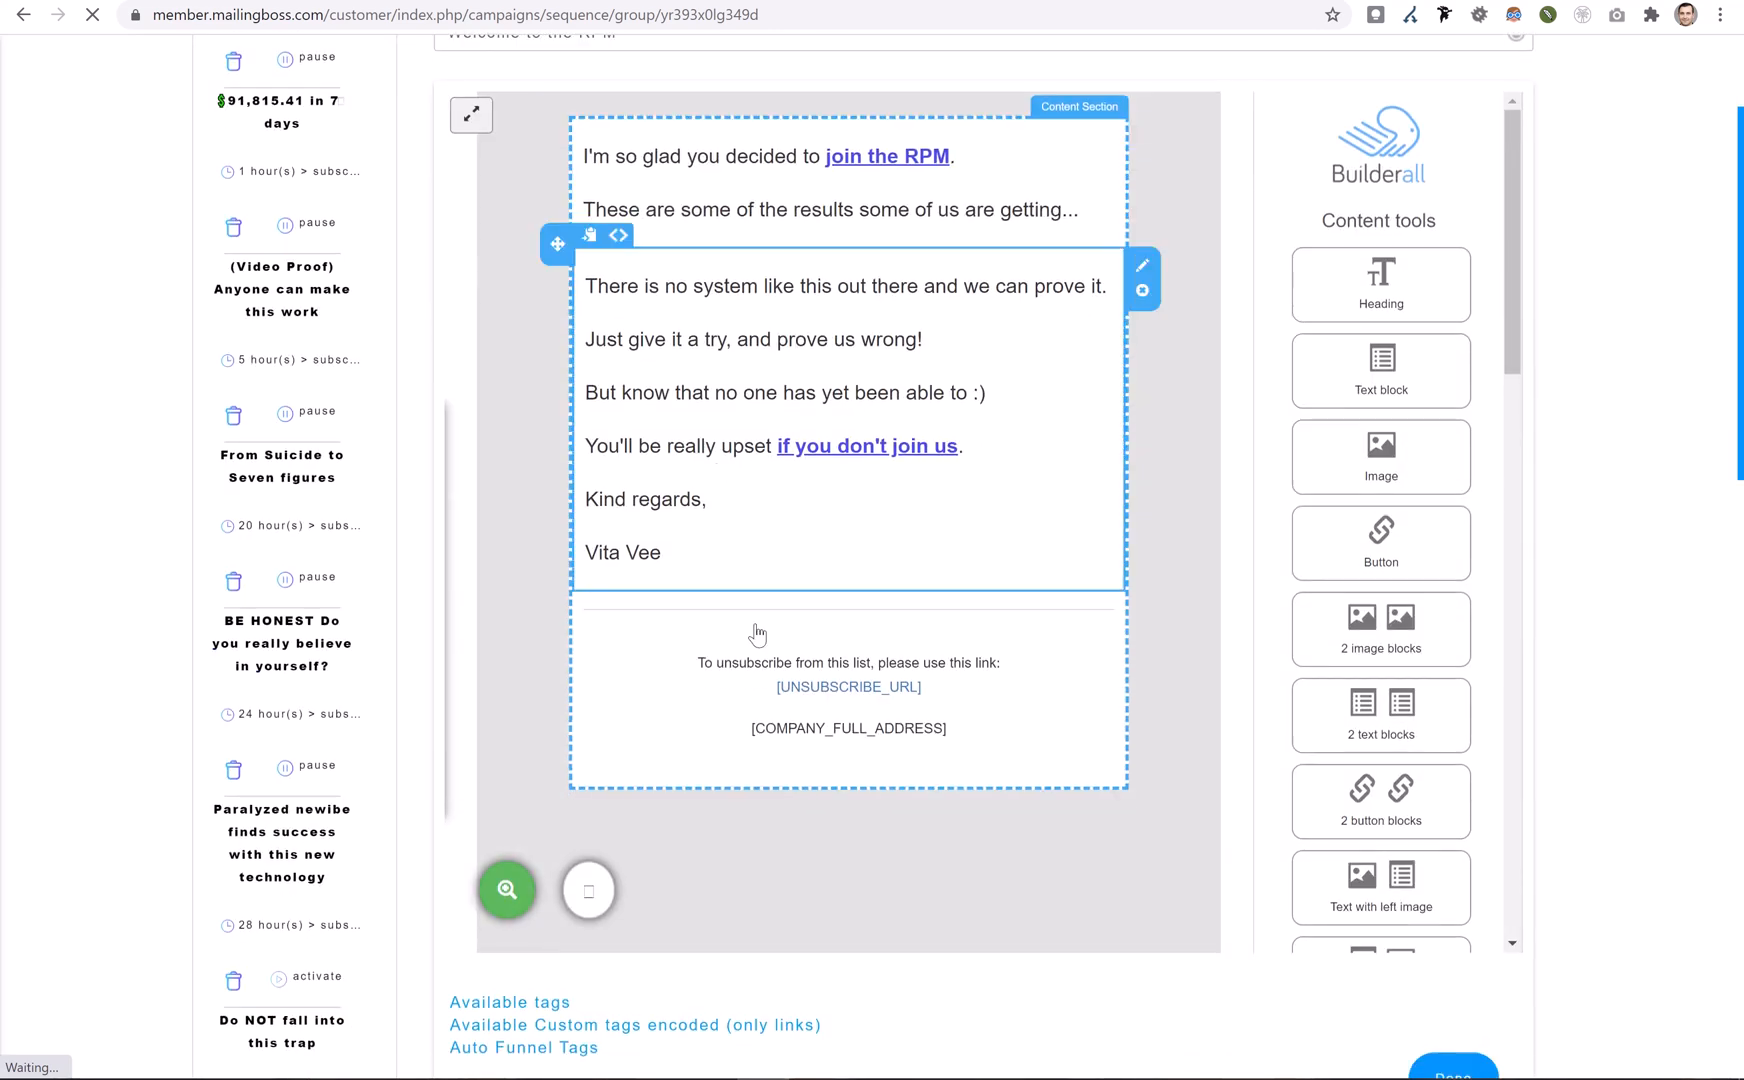
pyautogui.scroll(-8, 822, 567)
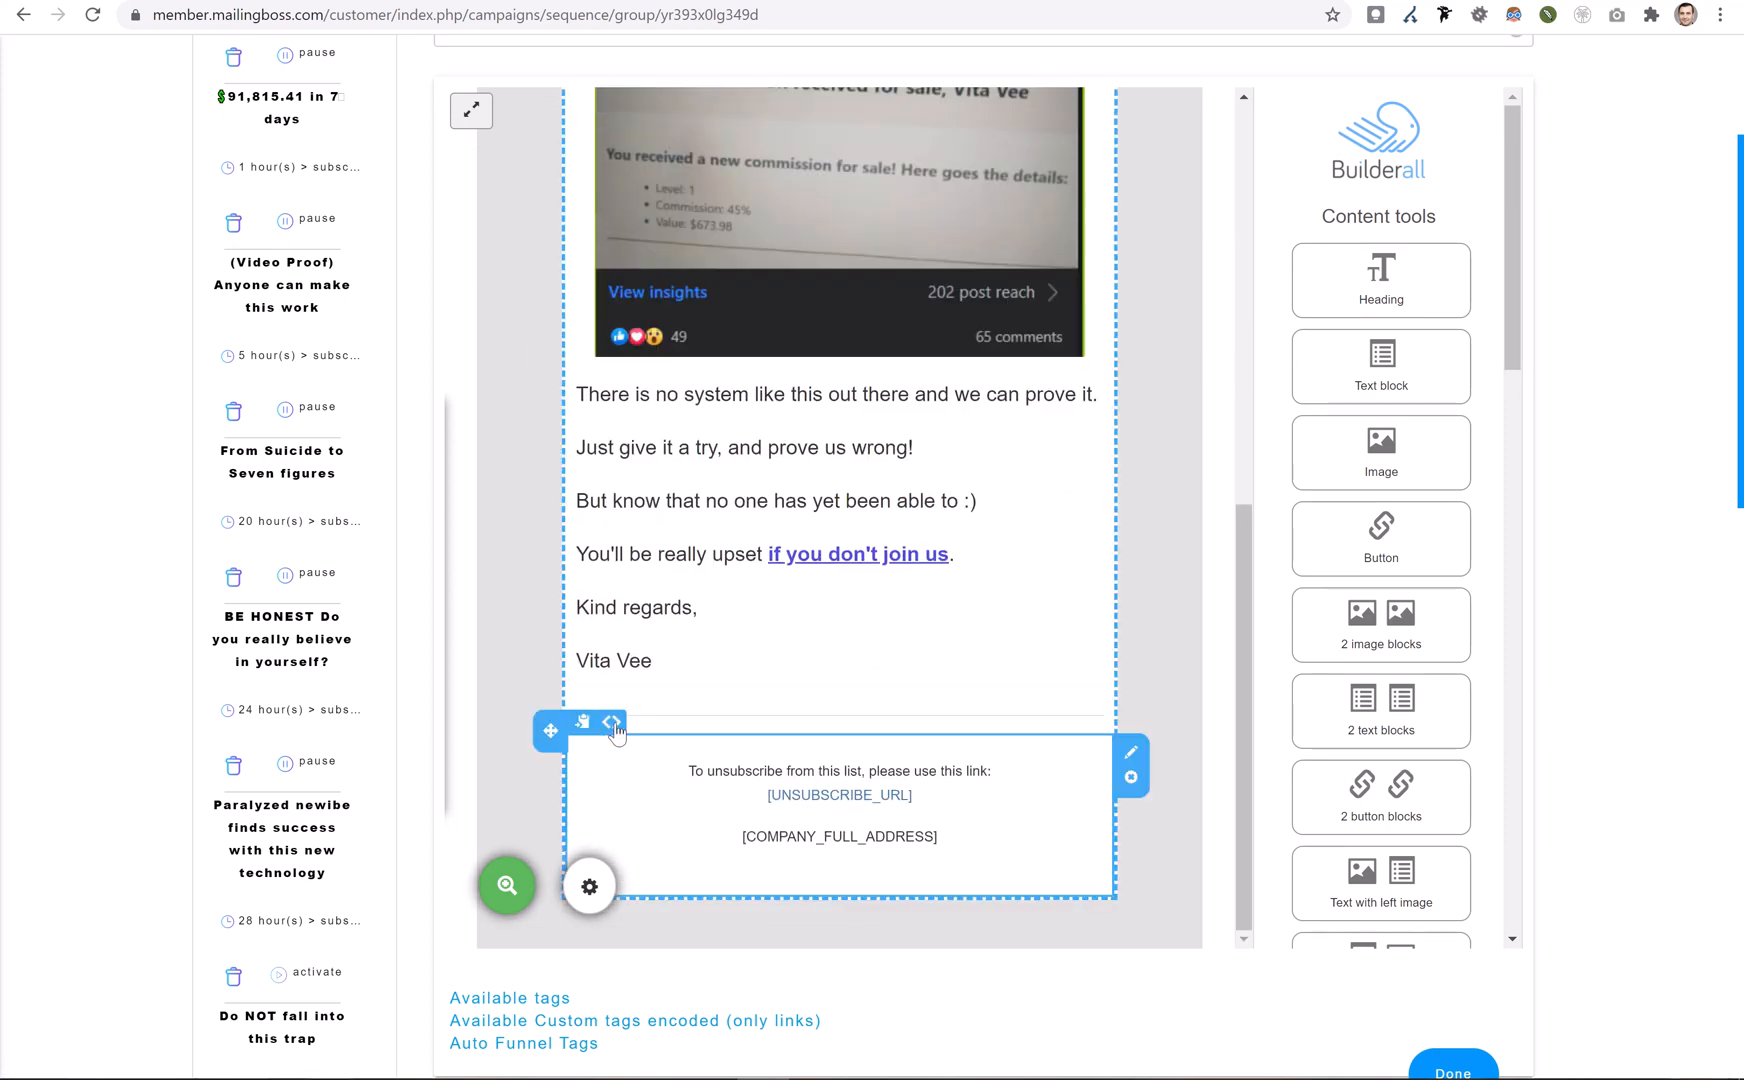
pyautogui.click(612, 723)
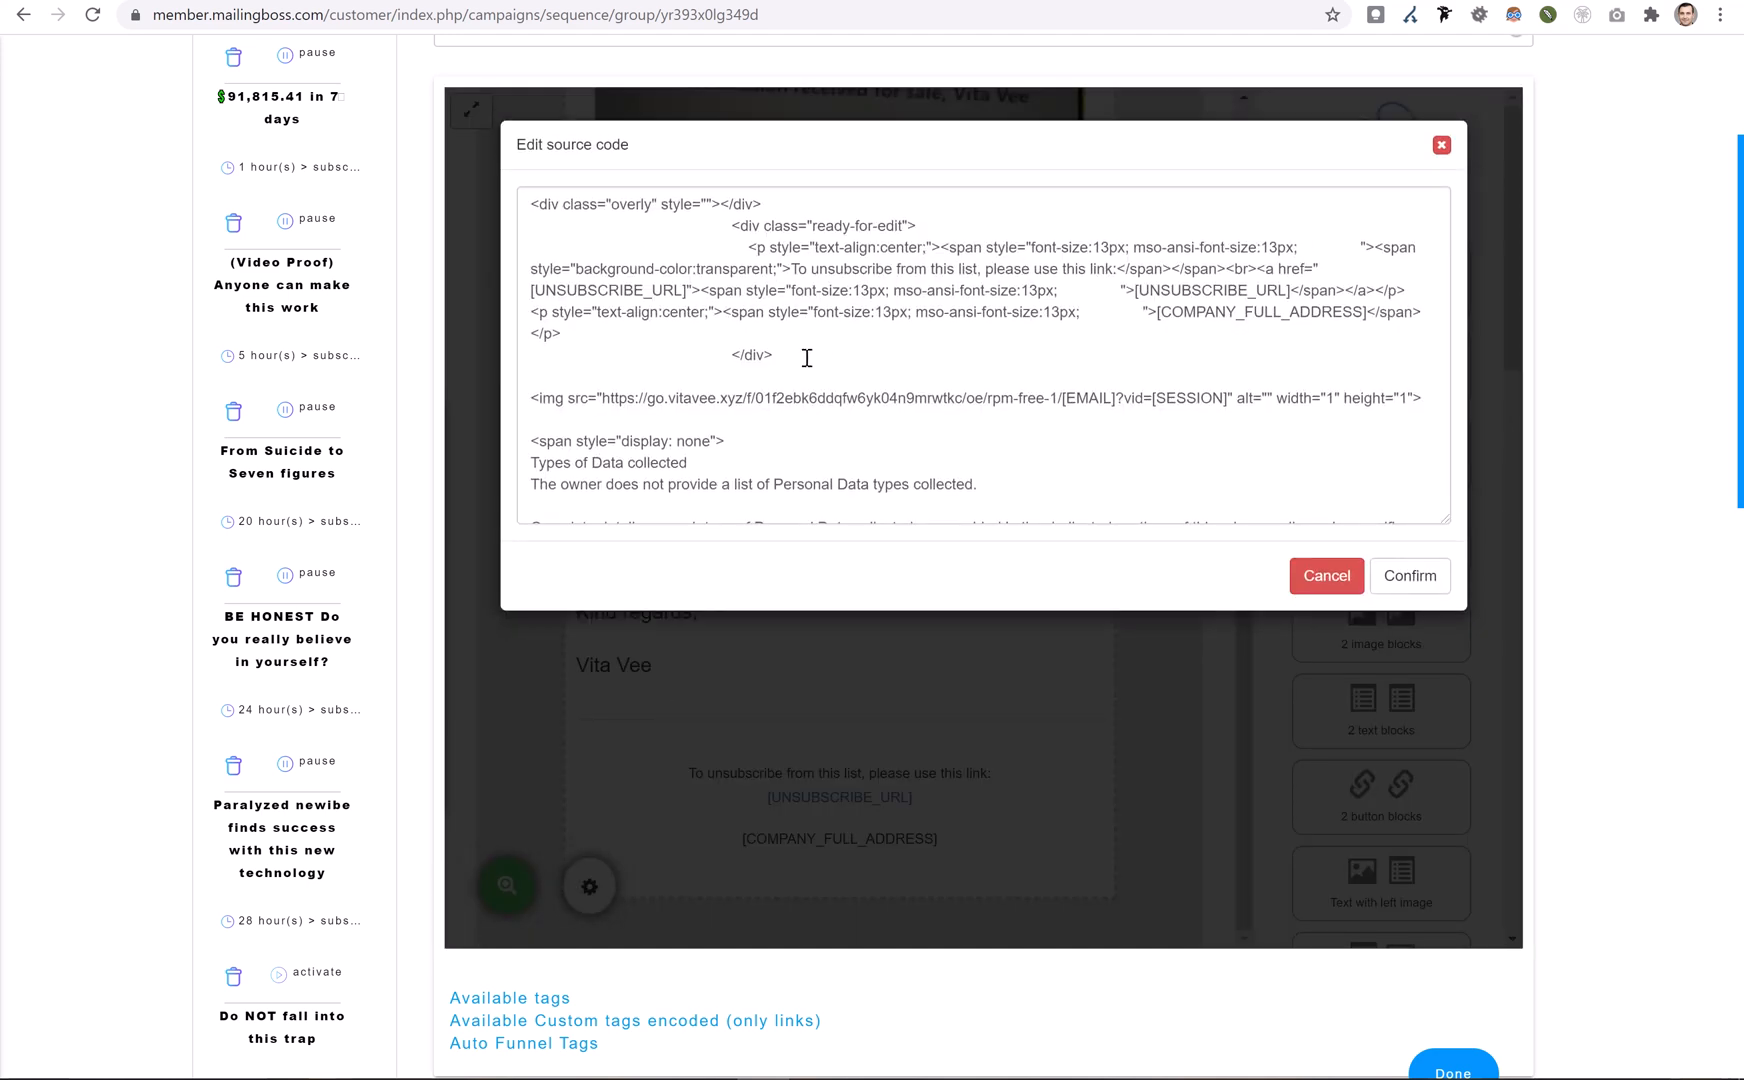
# Place the cursor below the existing tracking image in the source code and copy email 1's open-tracking pixel from OptinDojo
pyautogui.click(752, 422)
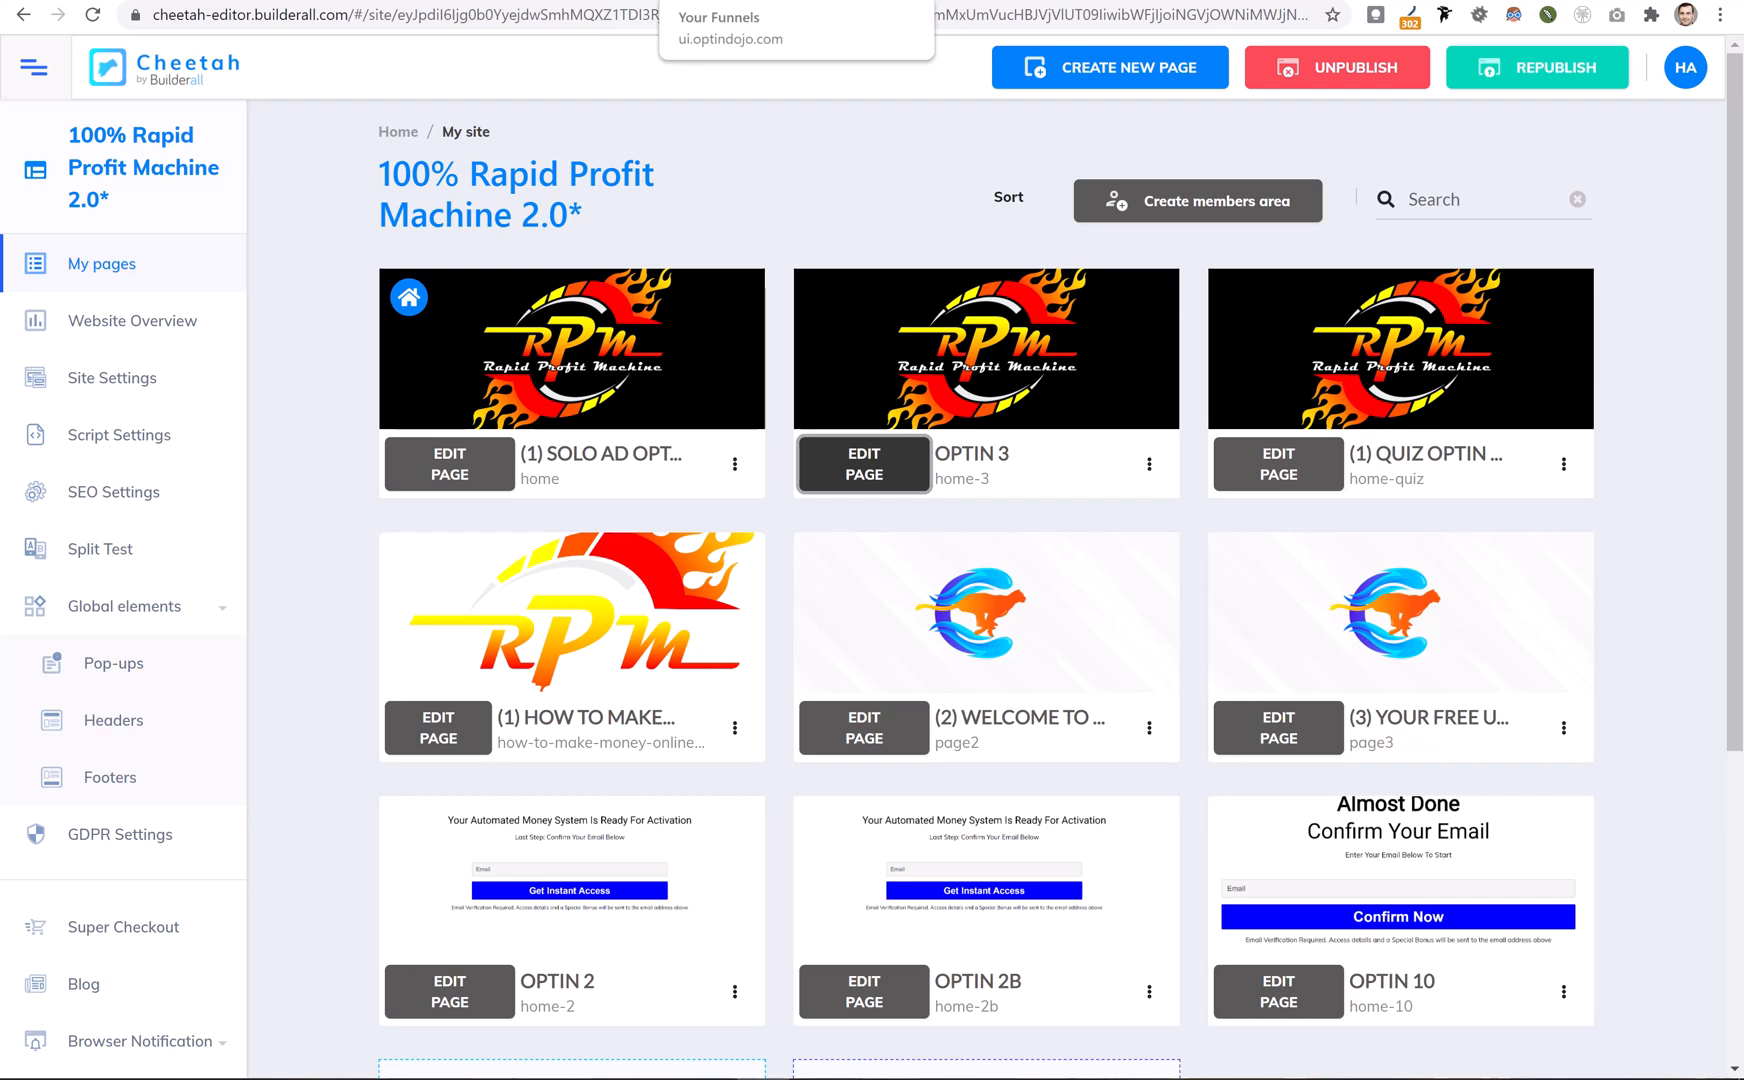
pyautogui.click(700, 2)
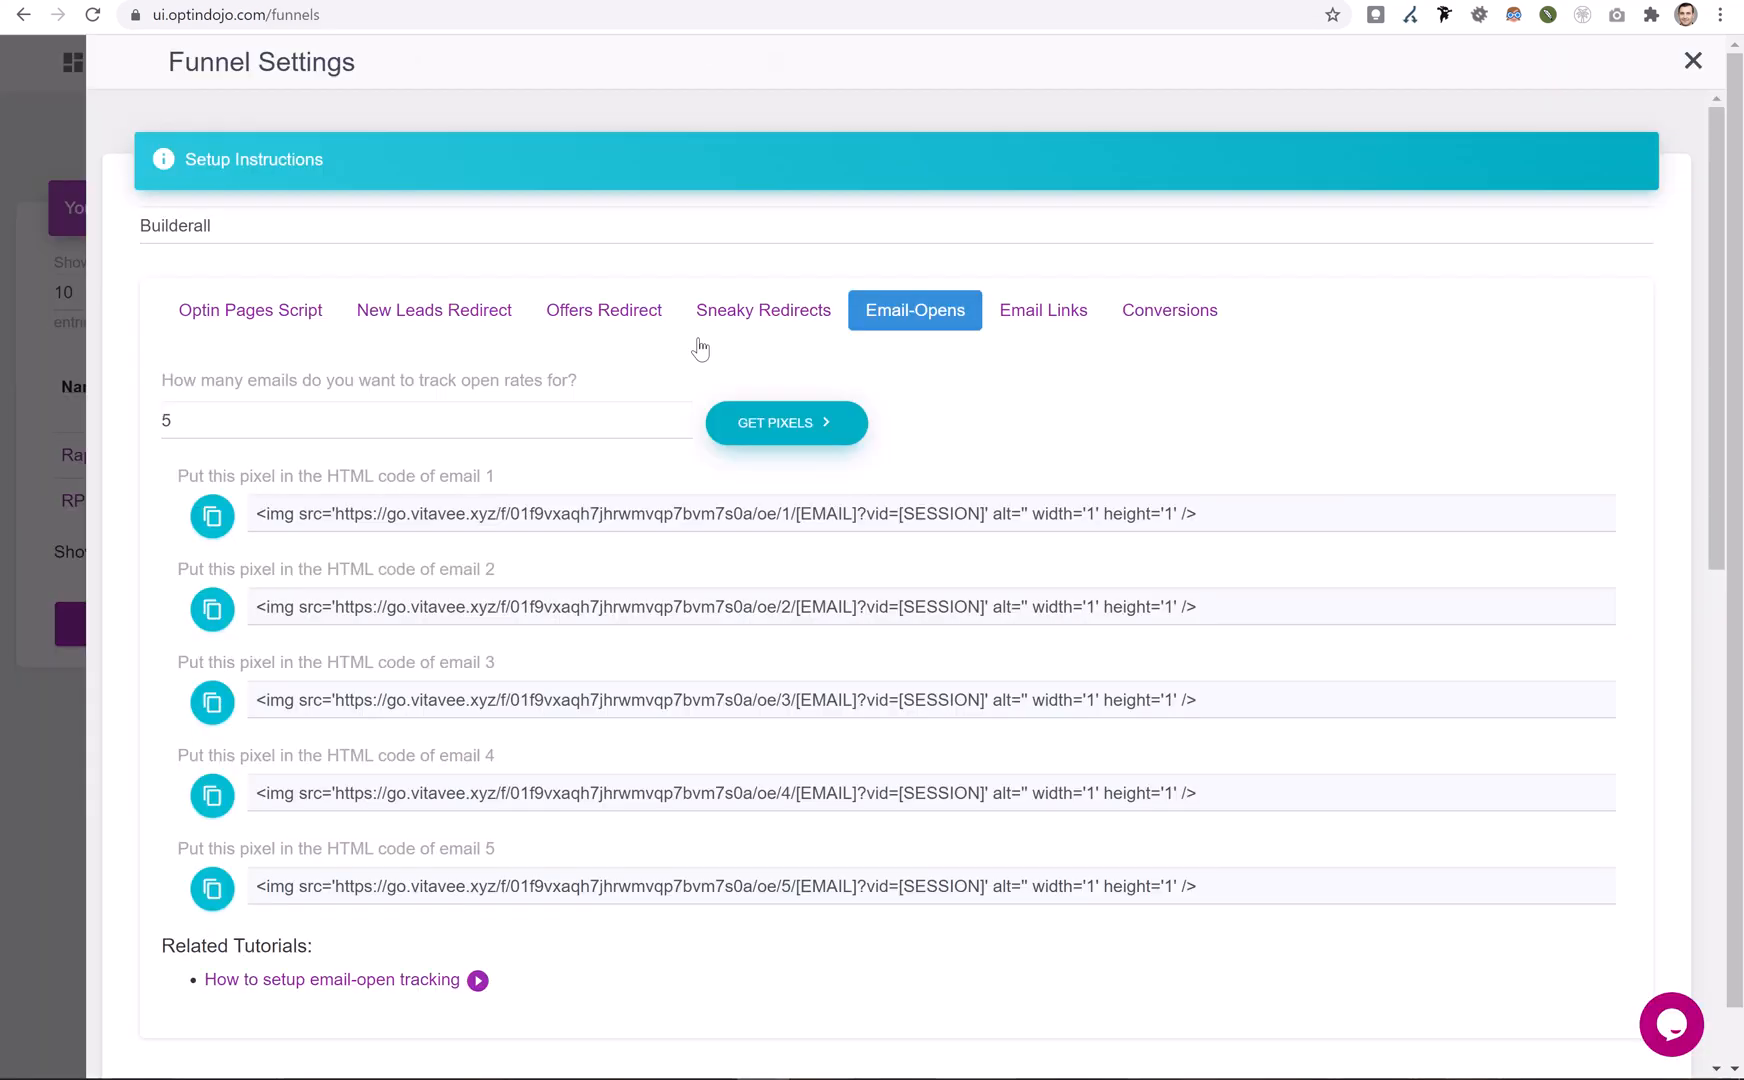
pyautogui.click(212, 516)
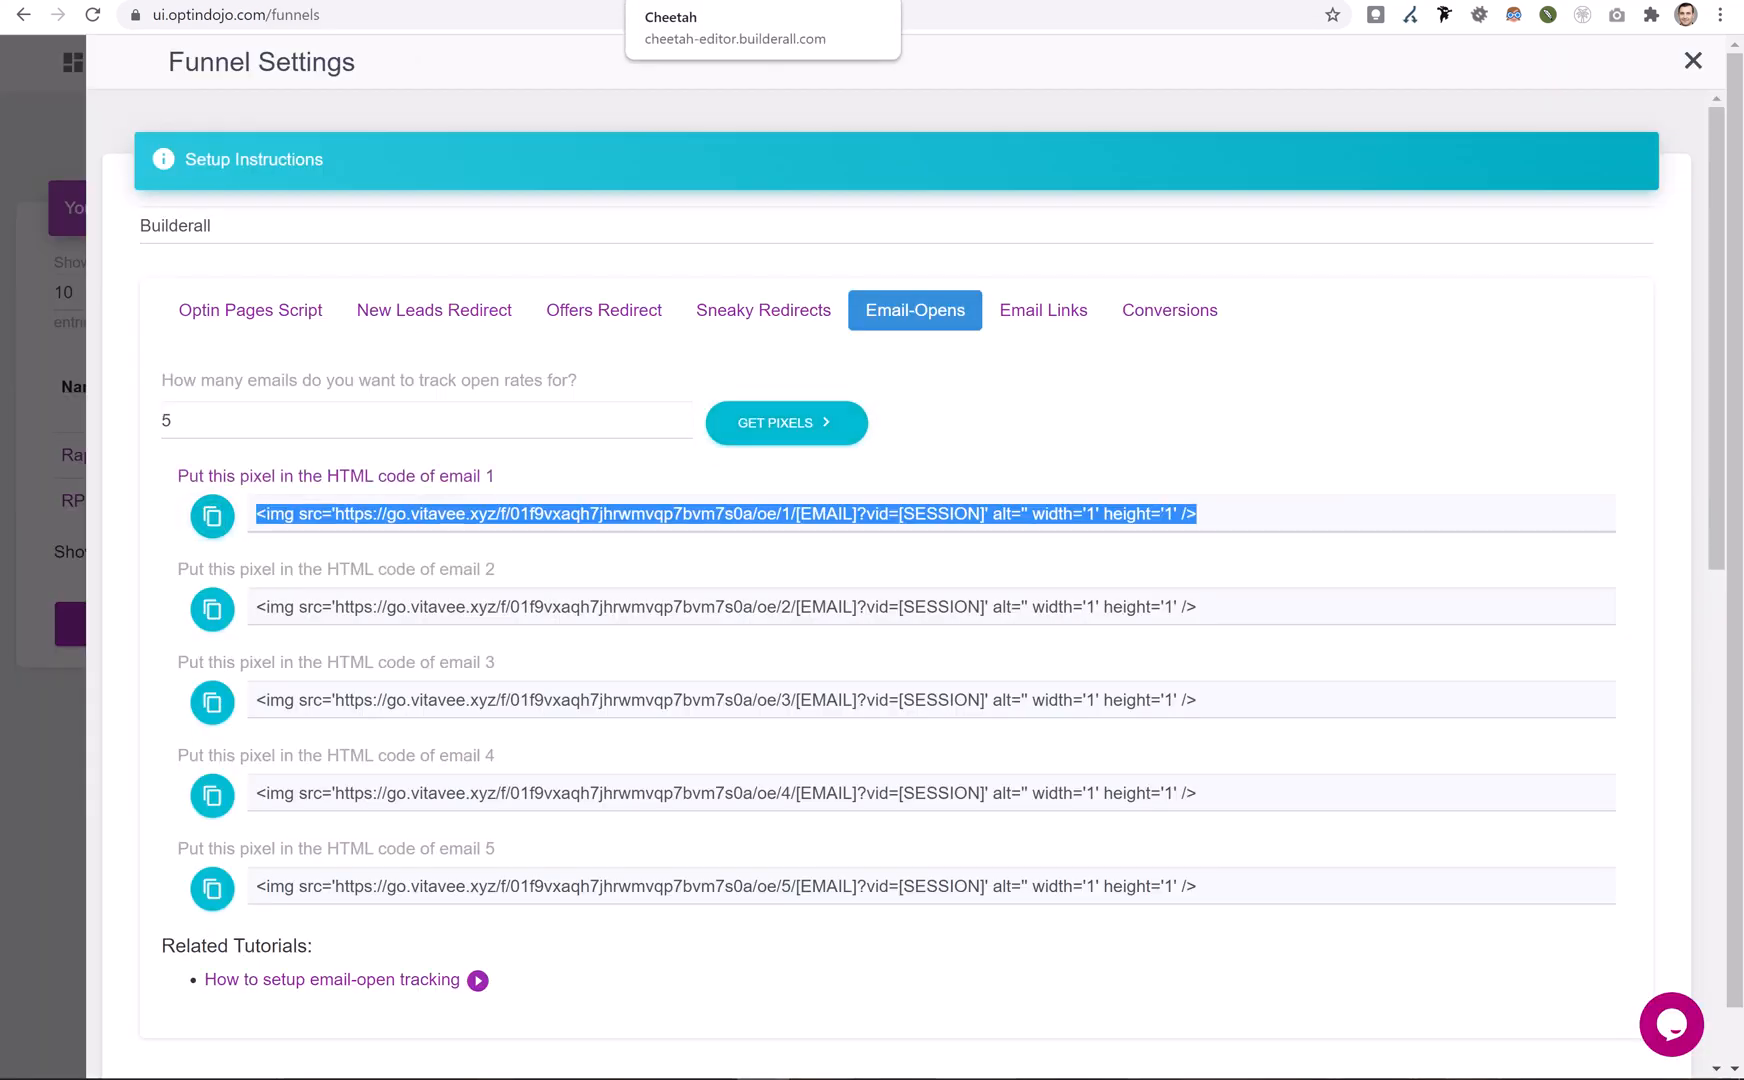
pyautogui.click(700, 3)
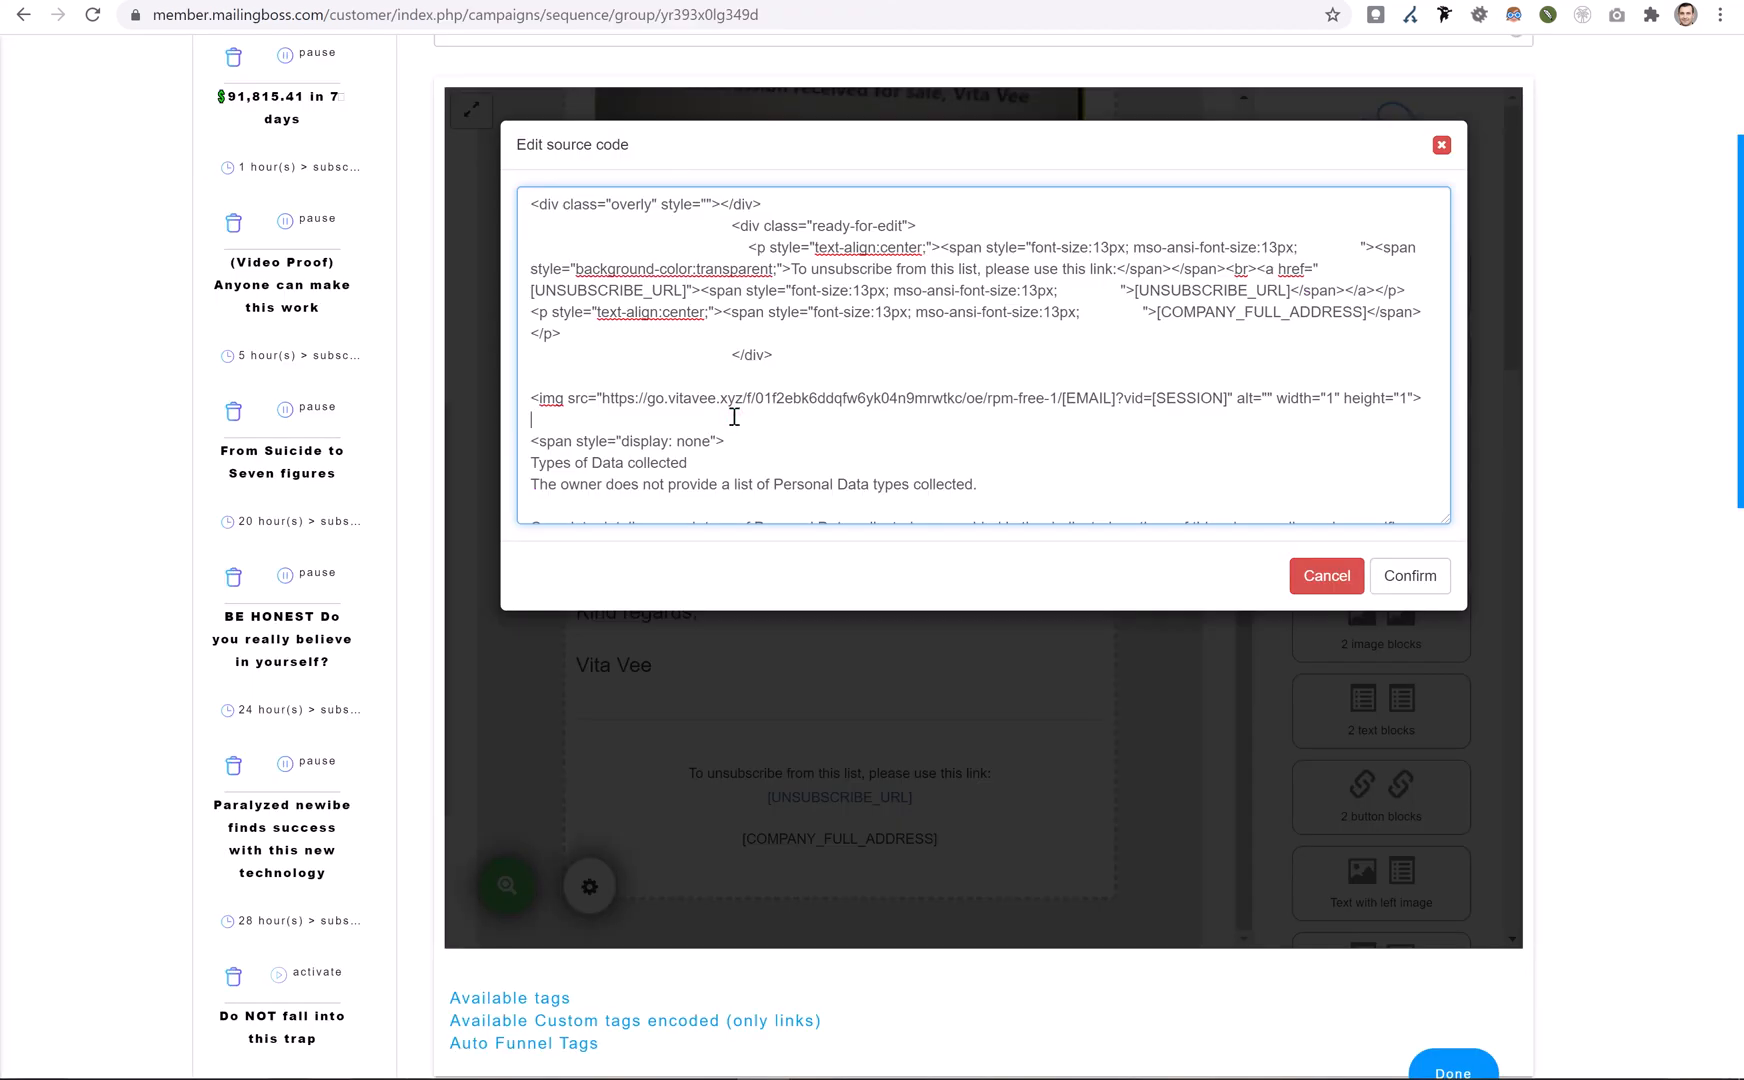
# Insert blank lines below the tracking image in the unsubscribe block's source code and cancel the edit
pyautogui.press('Return')
pyautogui.press('Return')
pyautogui.press('Return')
pyautogui.press('Return')
pyautogui.press('Return')
pyautogui.click(1187, 363)
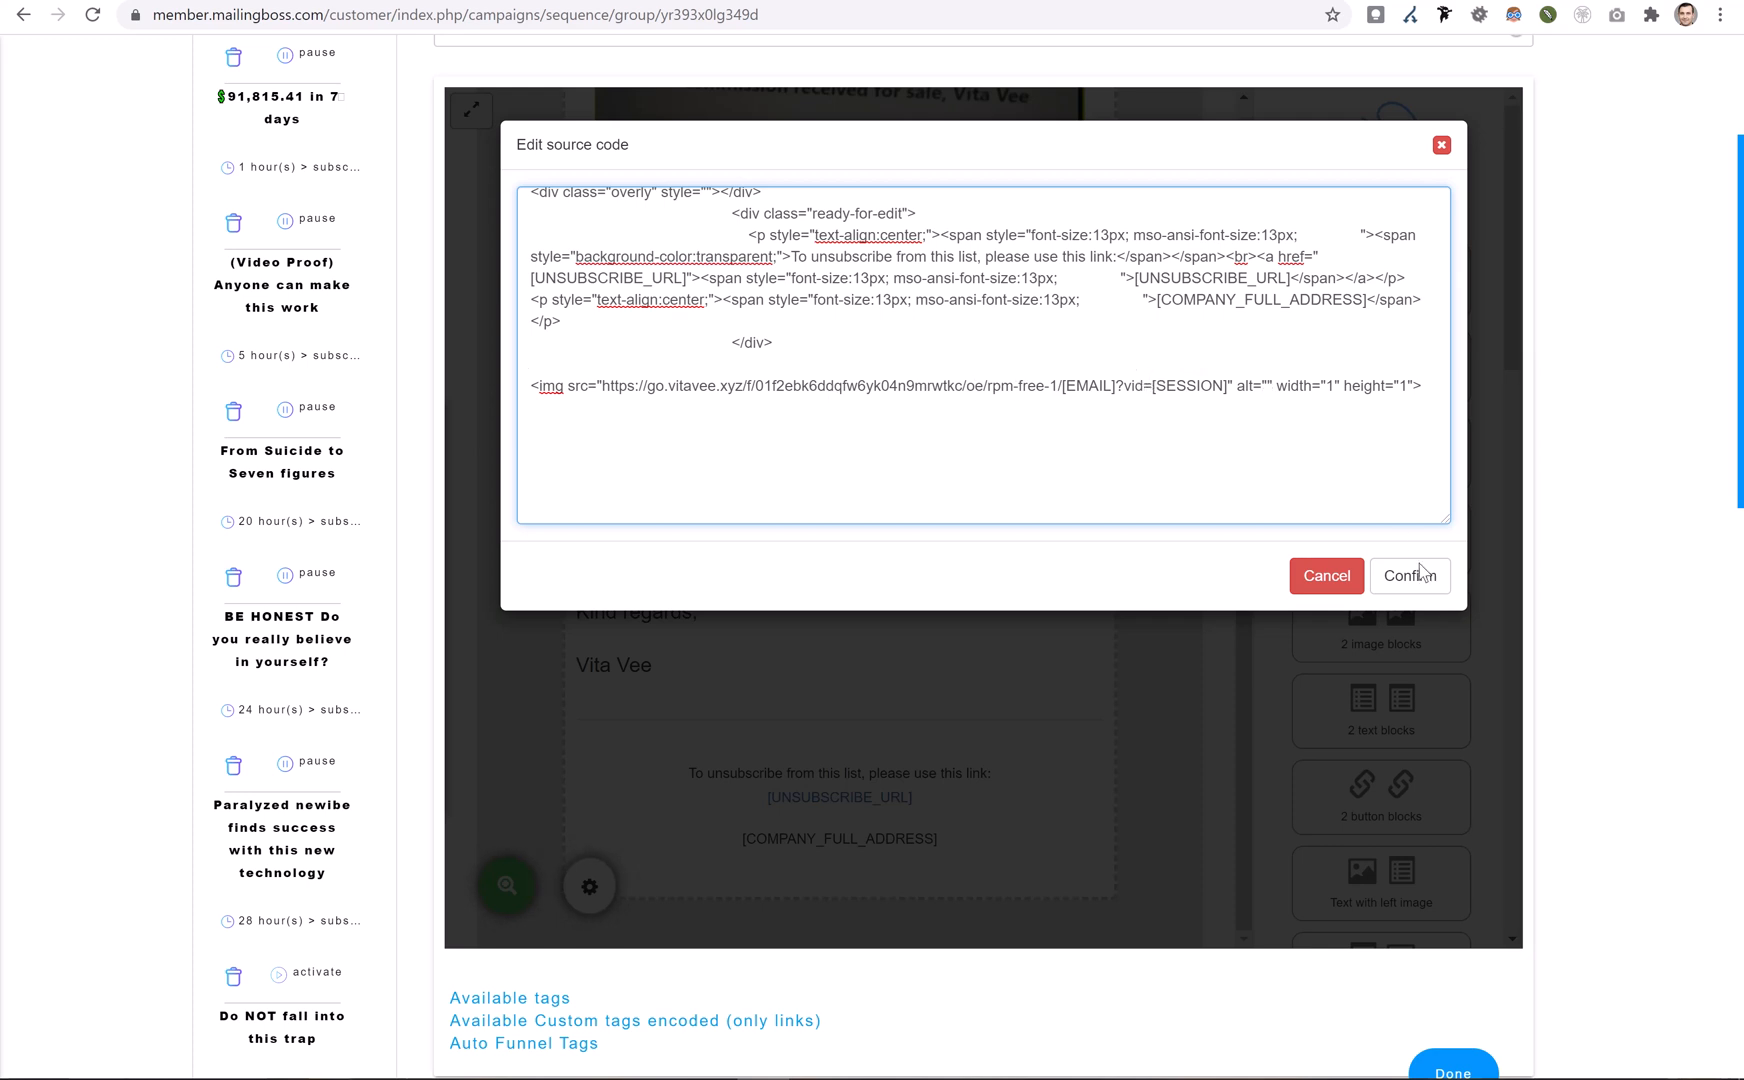
pyautogui.click(1309, 580)
pyautogui.scroll(3, 345, 265)
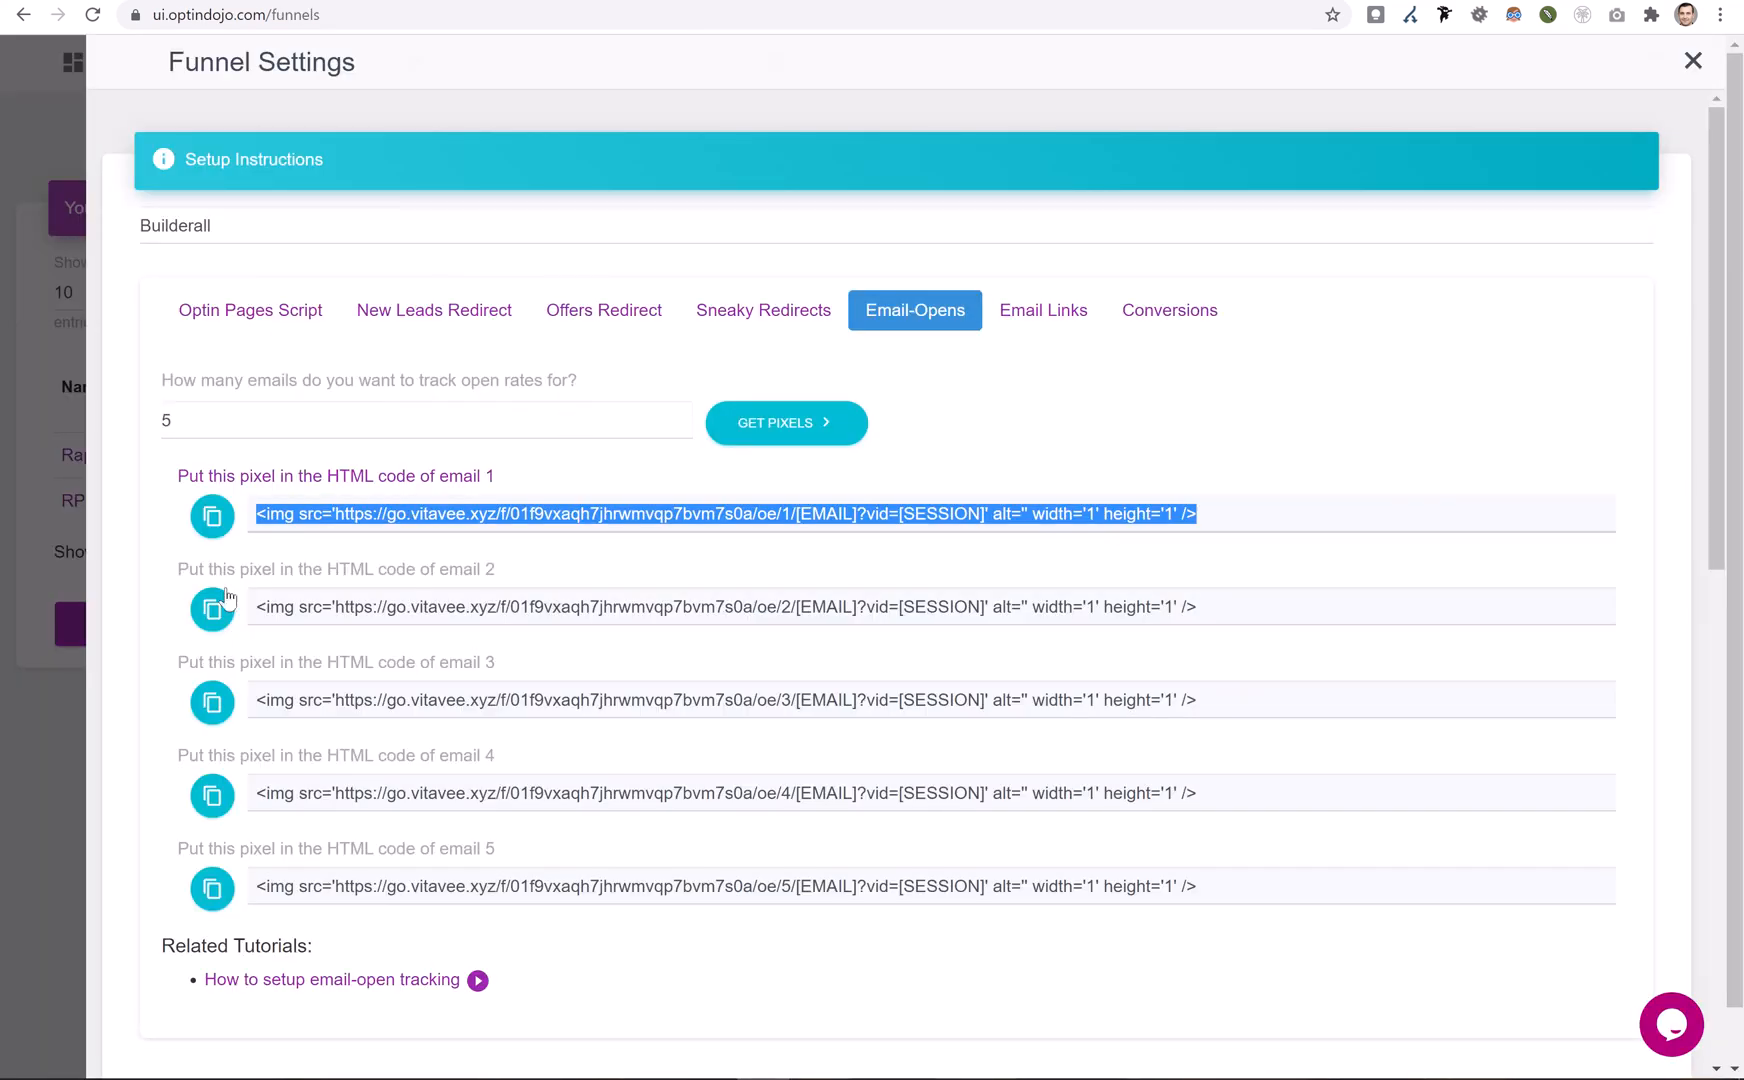
# In OptinDojo, copy the open-tracking pixels for emails 2, 3, 4 and 5 one after another
pyautogui.click(218, 605)
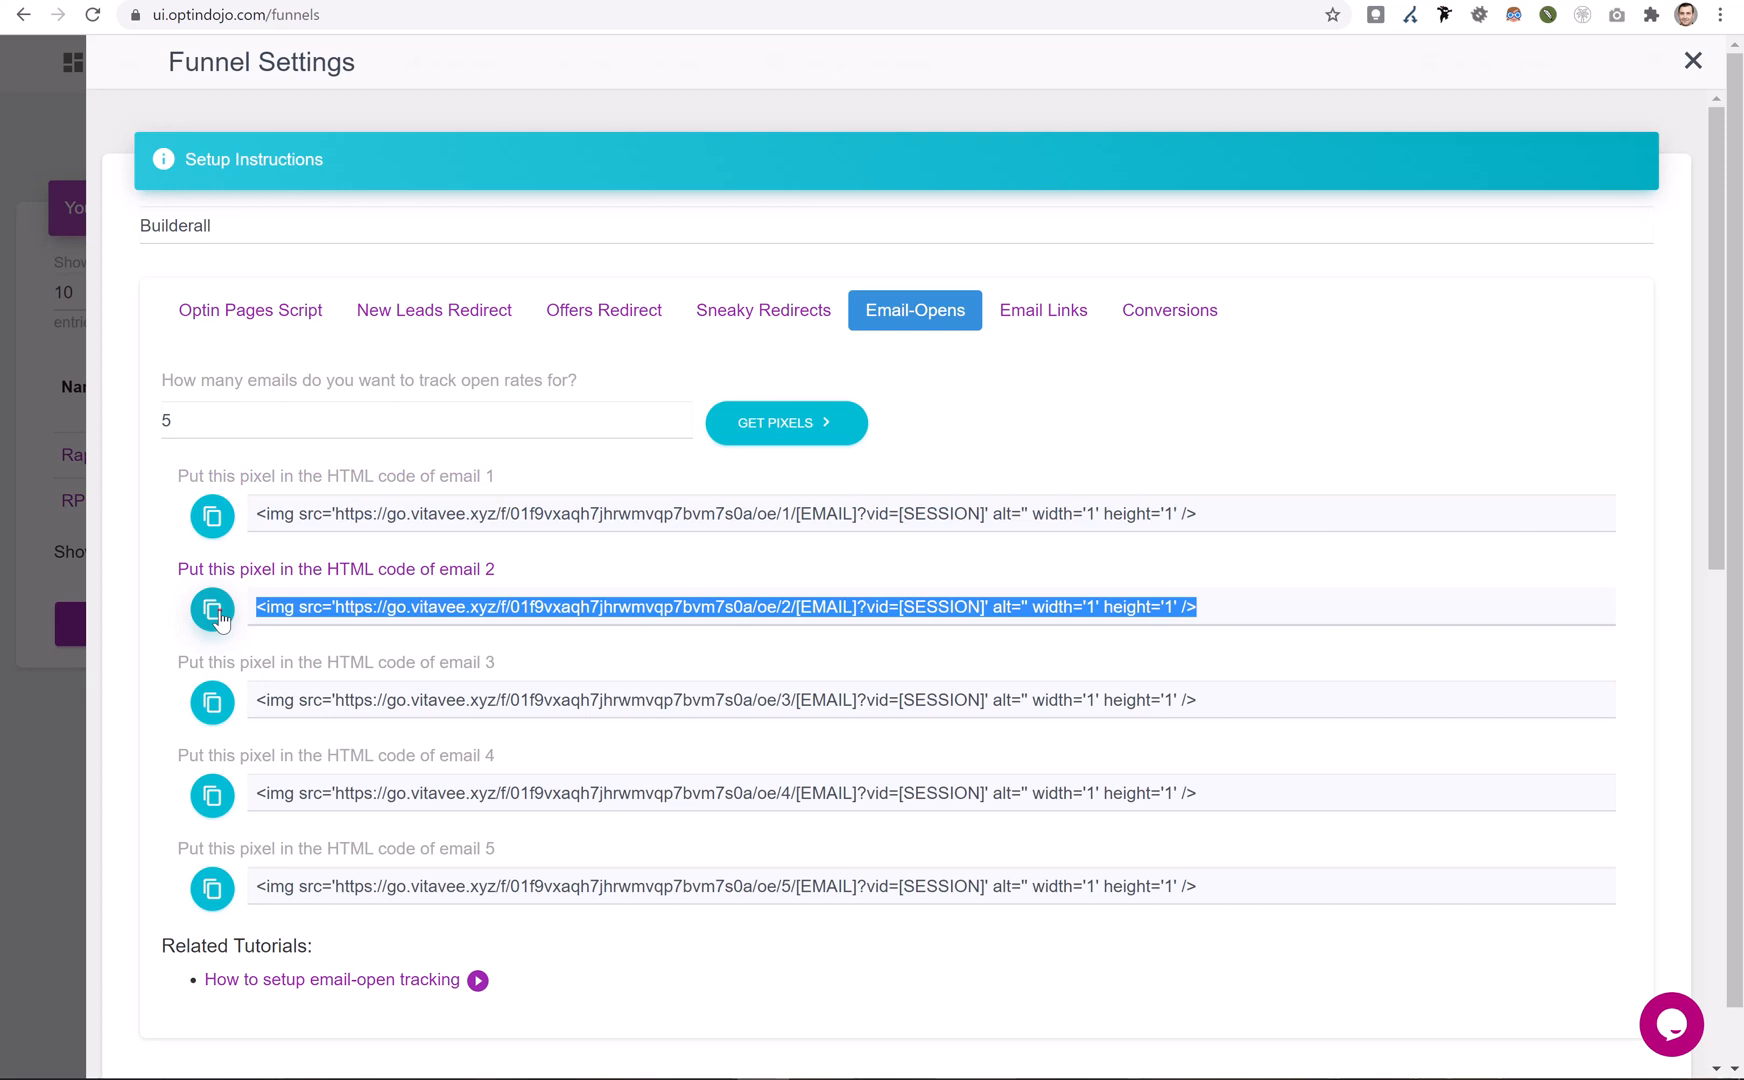
pyautogui.click(213, 704)
pyautogui.click(211, 797)
pyautogui.click(212, 888)
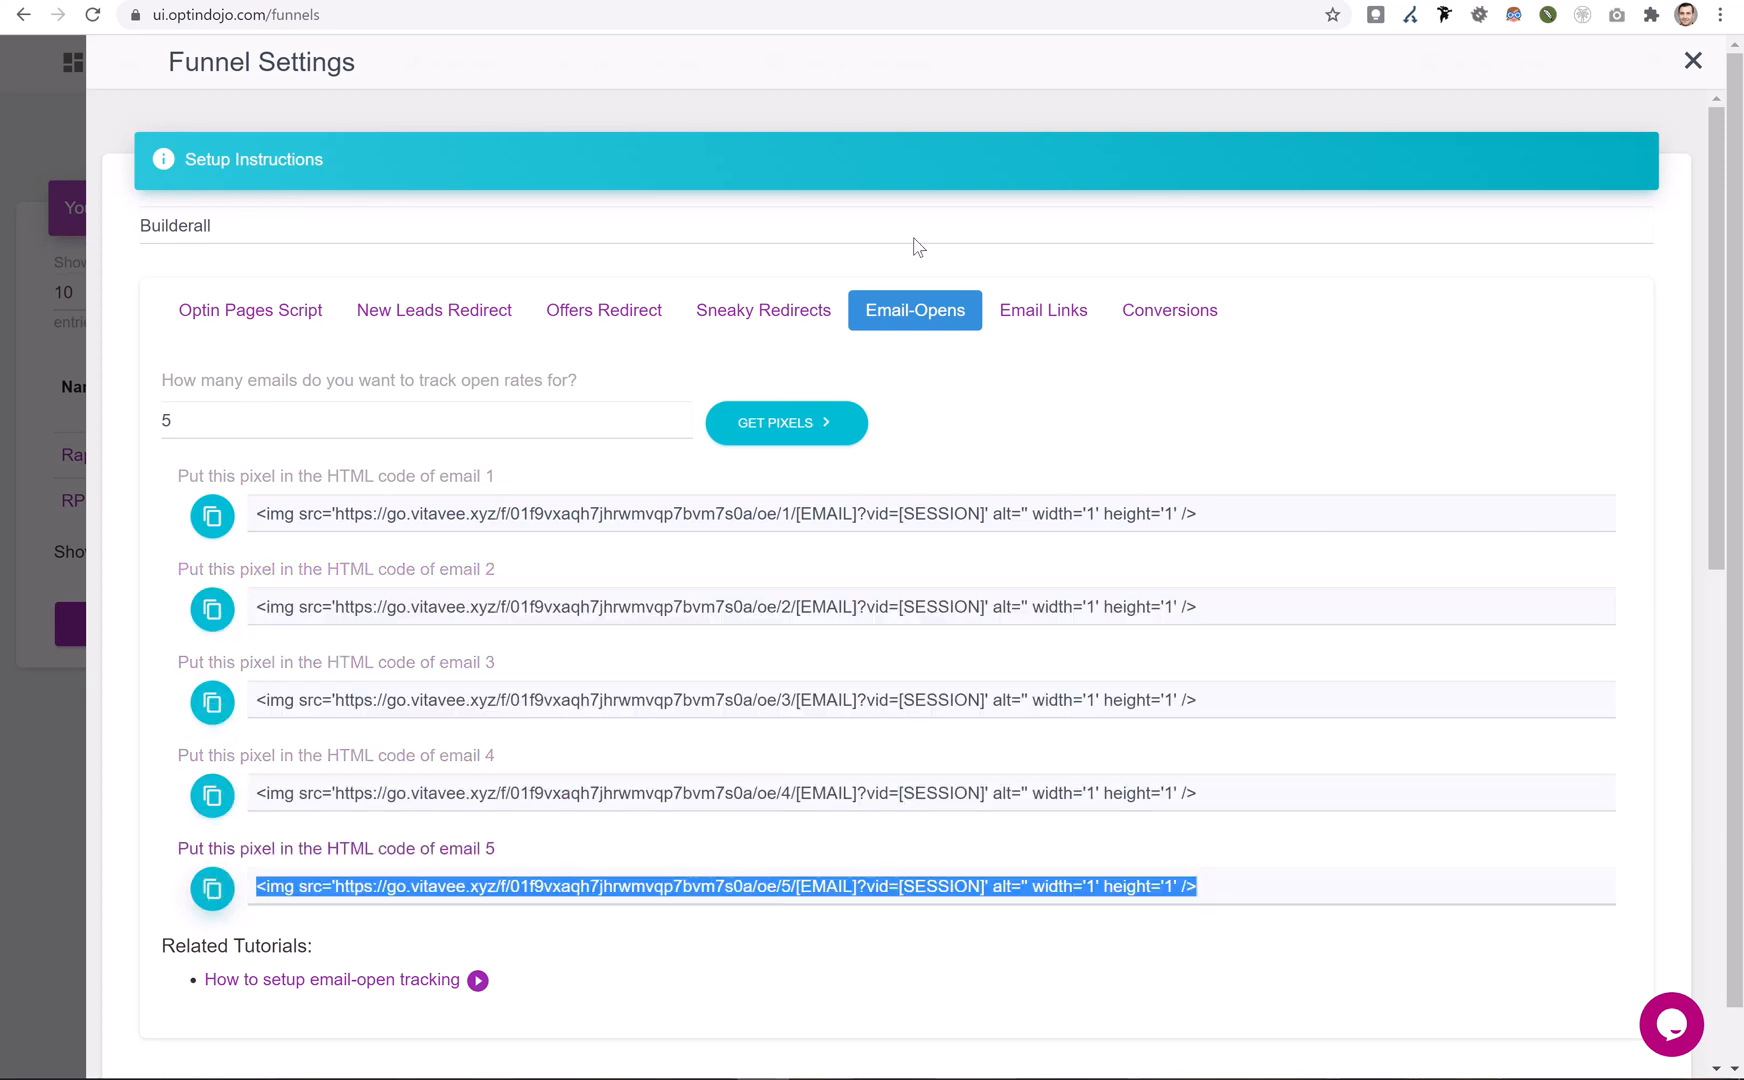
# Open the Email Links instructions and inspect the target of the "if you don't join us" link in the MailingBoss welcome email
pyautogui.click(1022, 312)
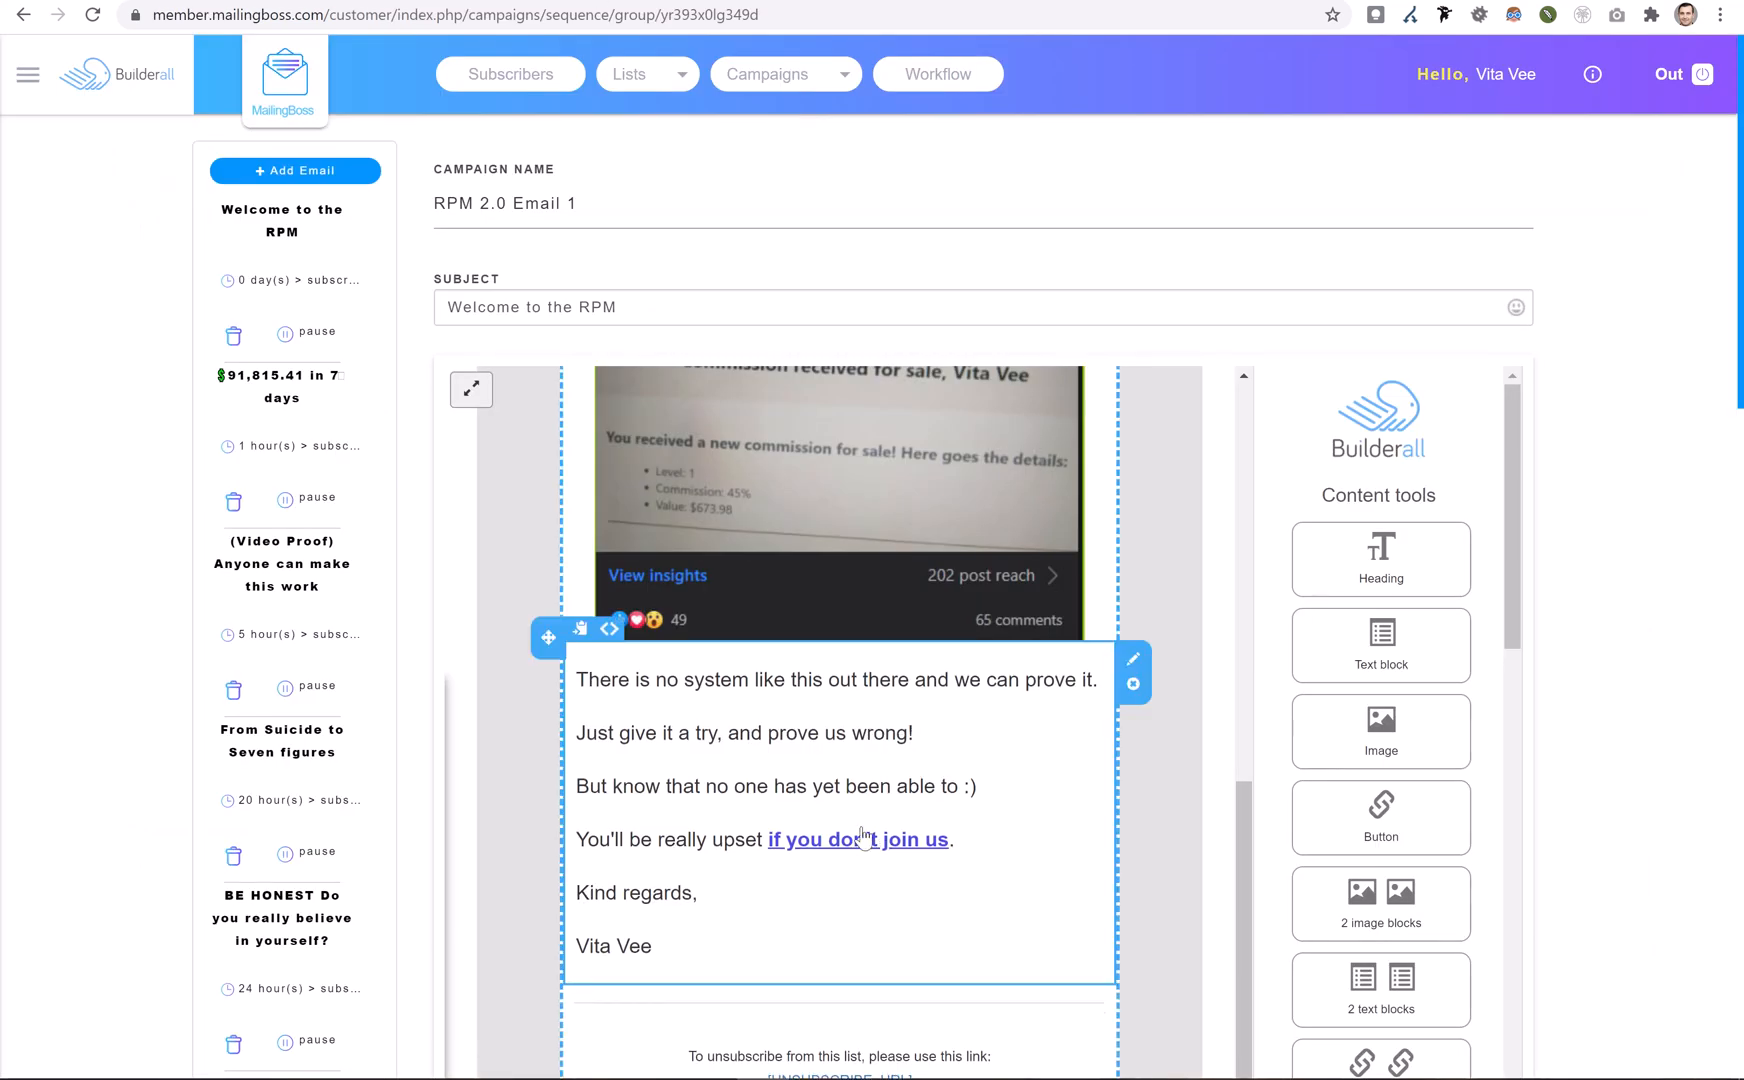
pyautogui.click(905, 843)
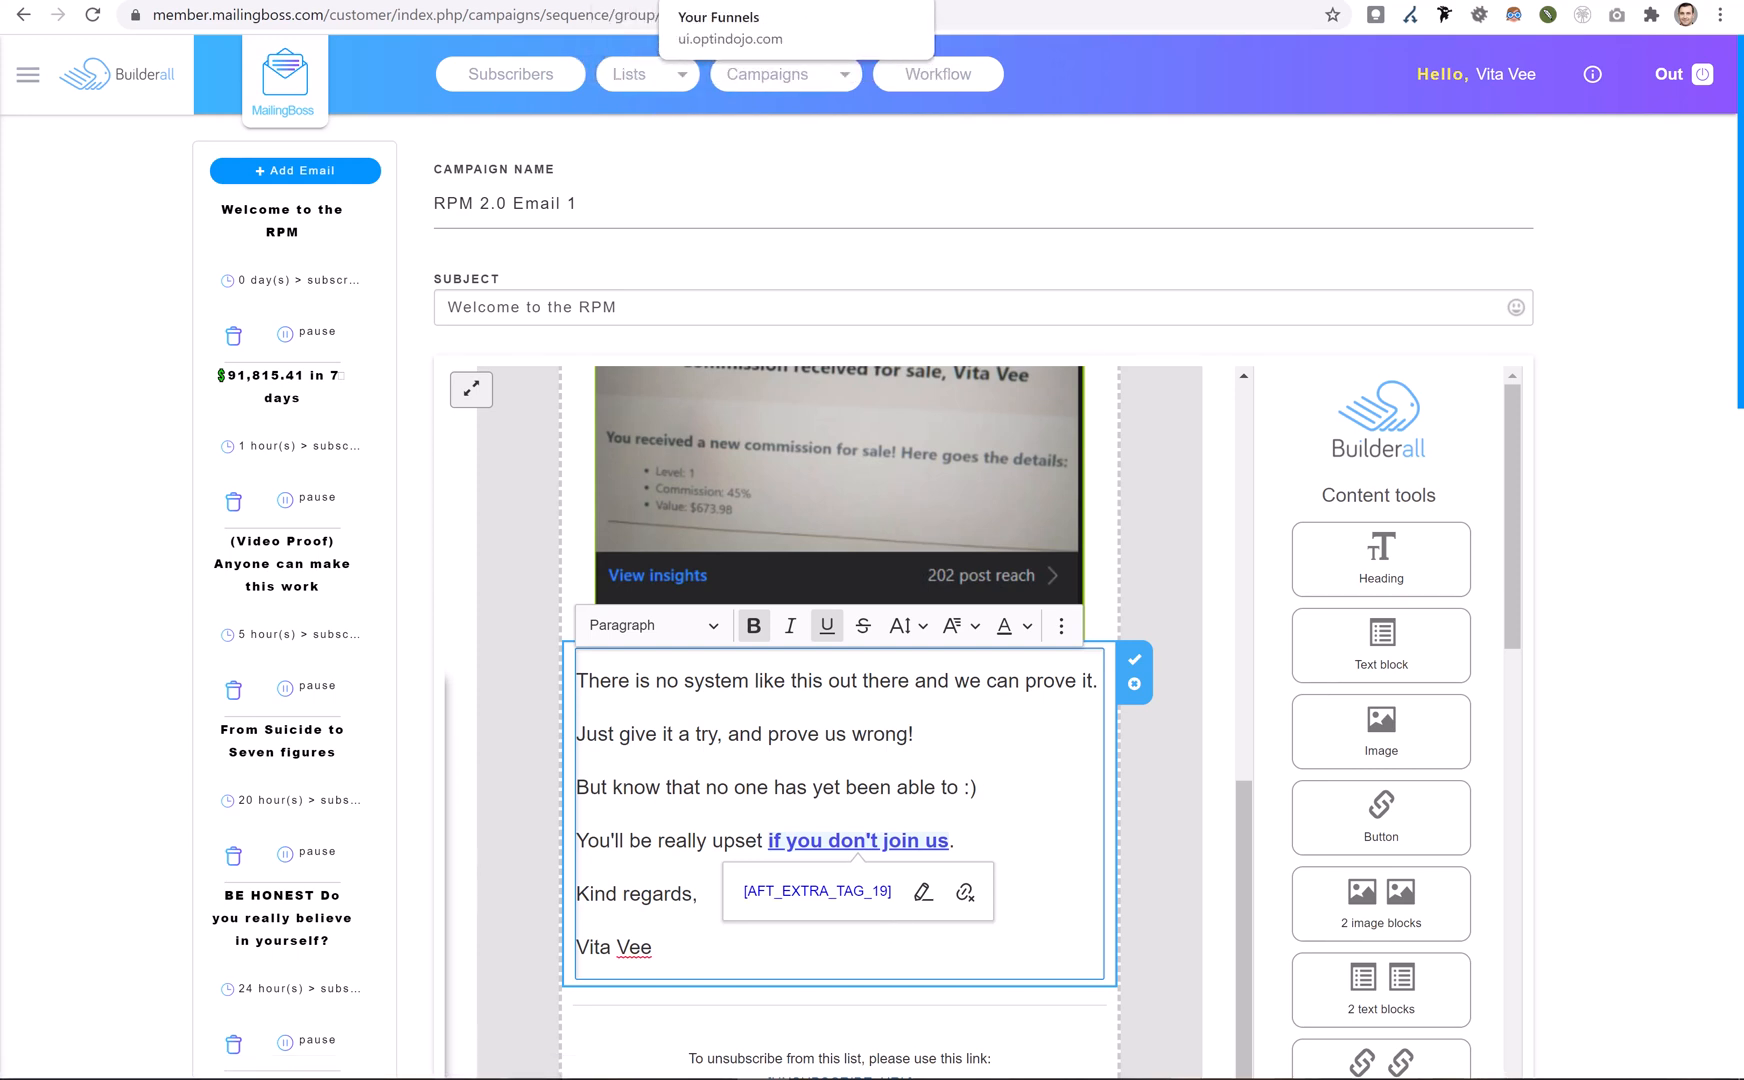
pyautogui.click(780, 0)
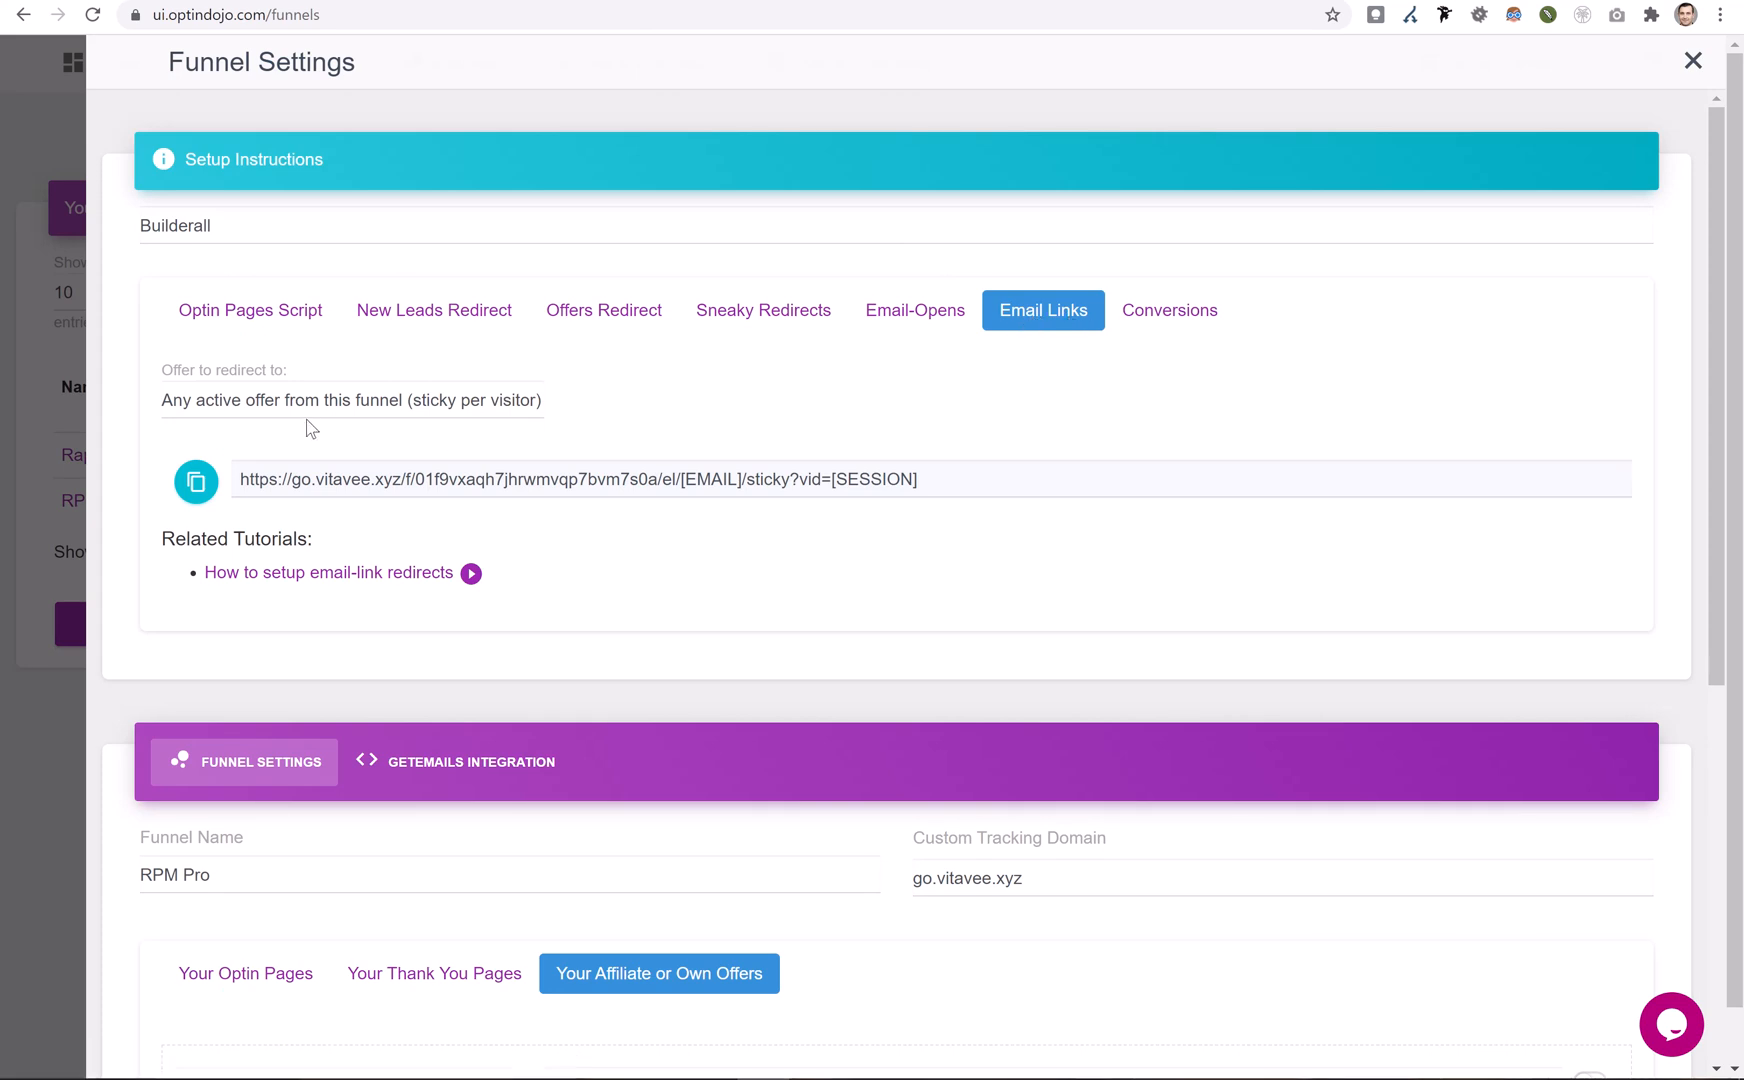
# Choose Page 2 as the offer to redirect to in Email Links and copy its redirect URL
pyautogui.click(280, 398)
pyautogui.click(211, 541)
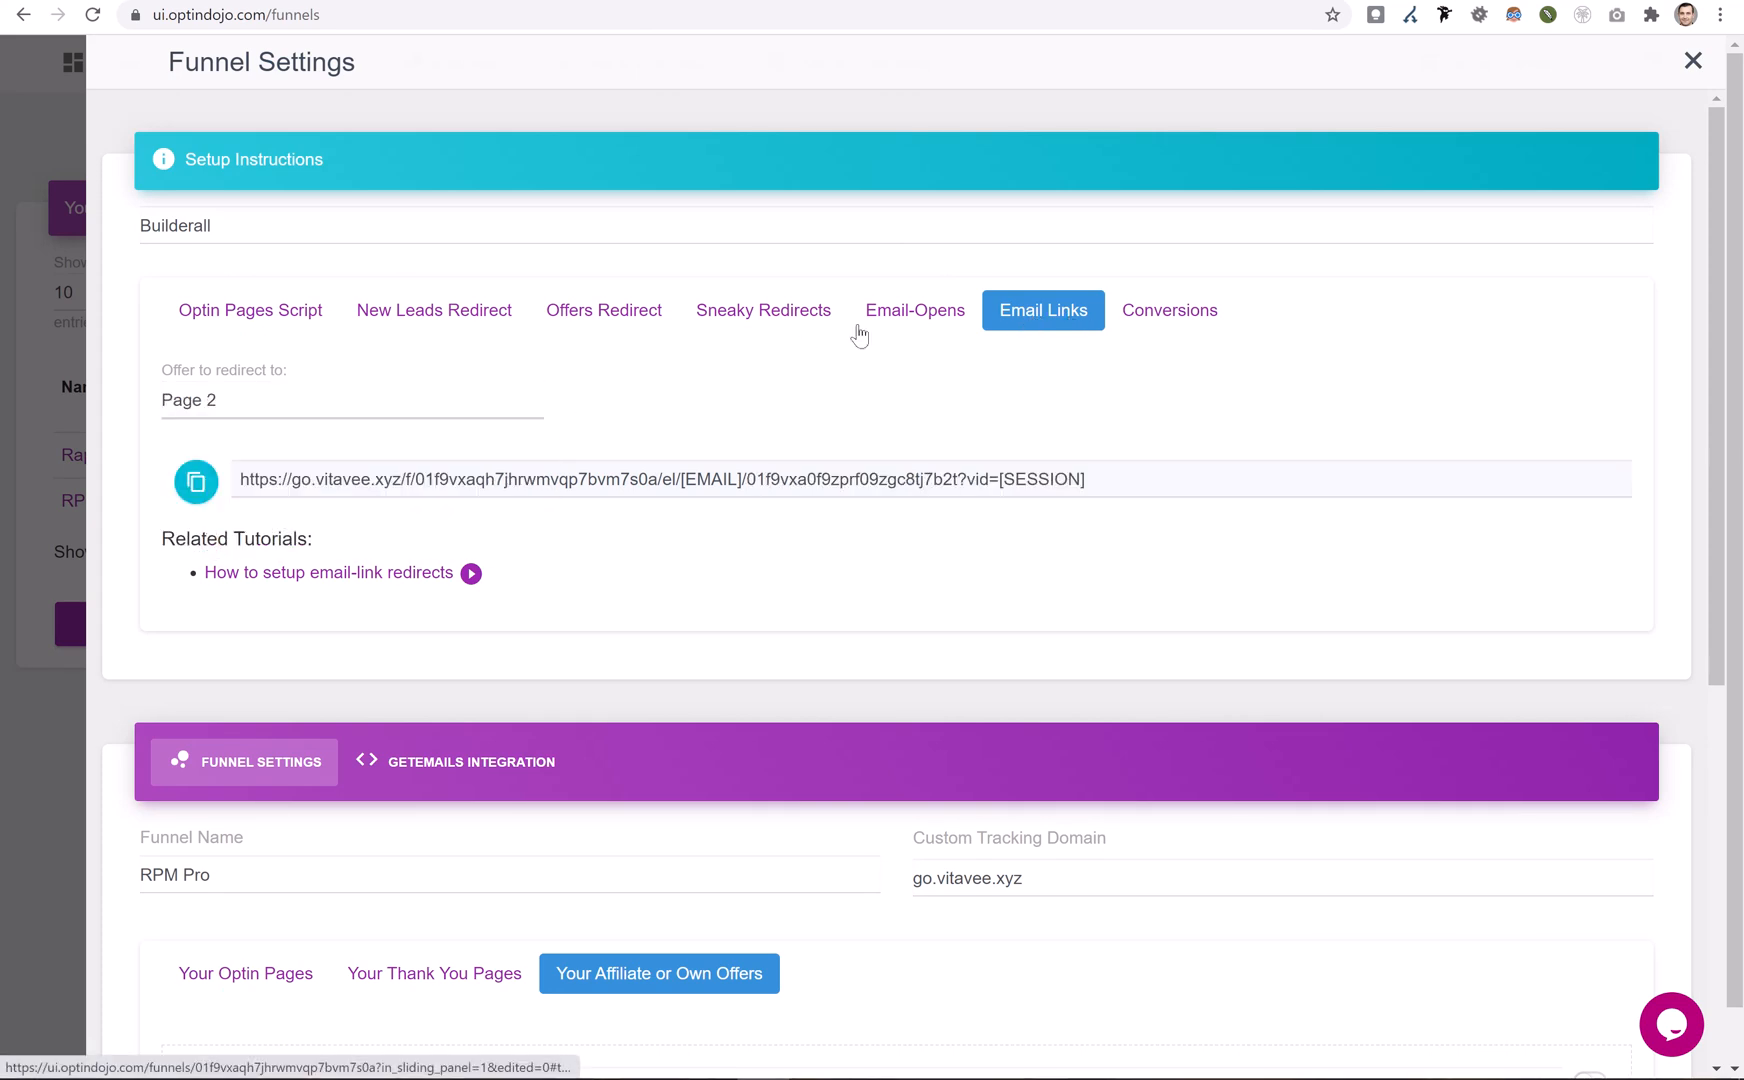
pyautogui.click(197, 484)
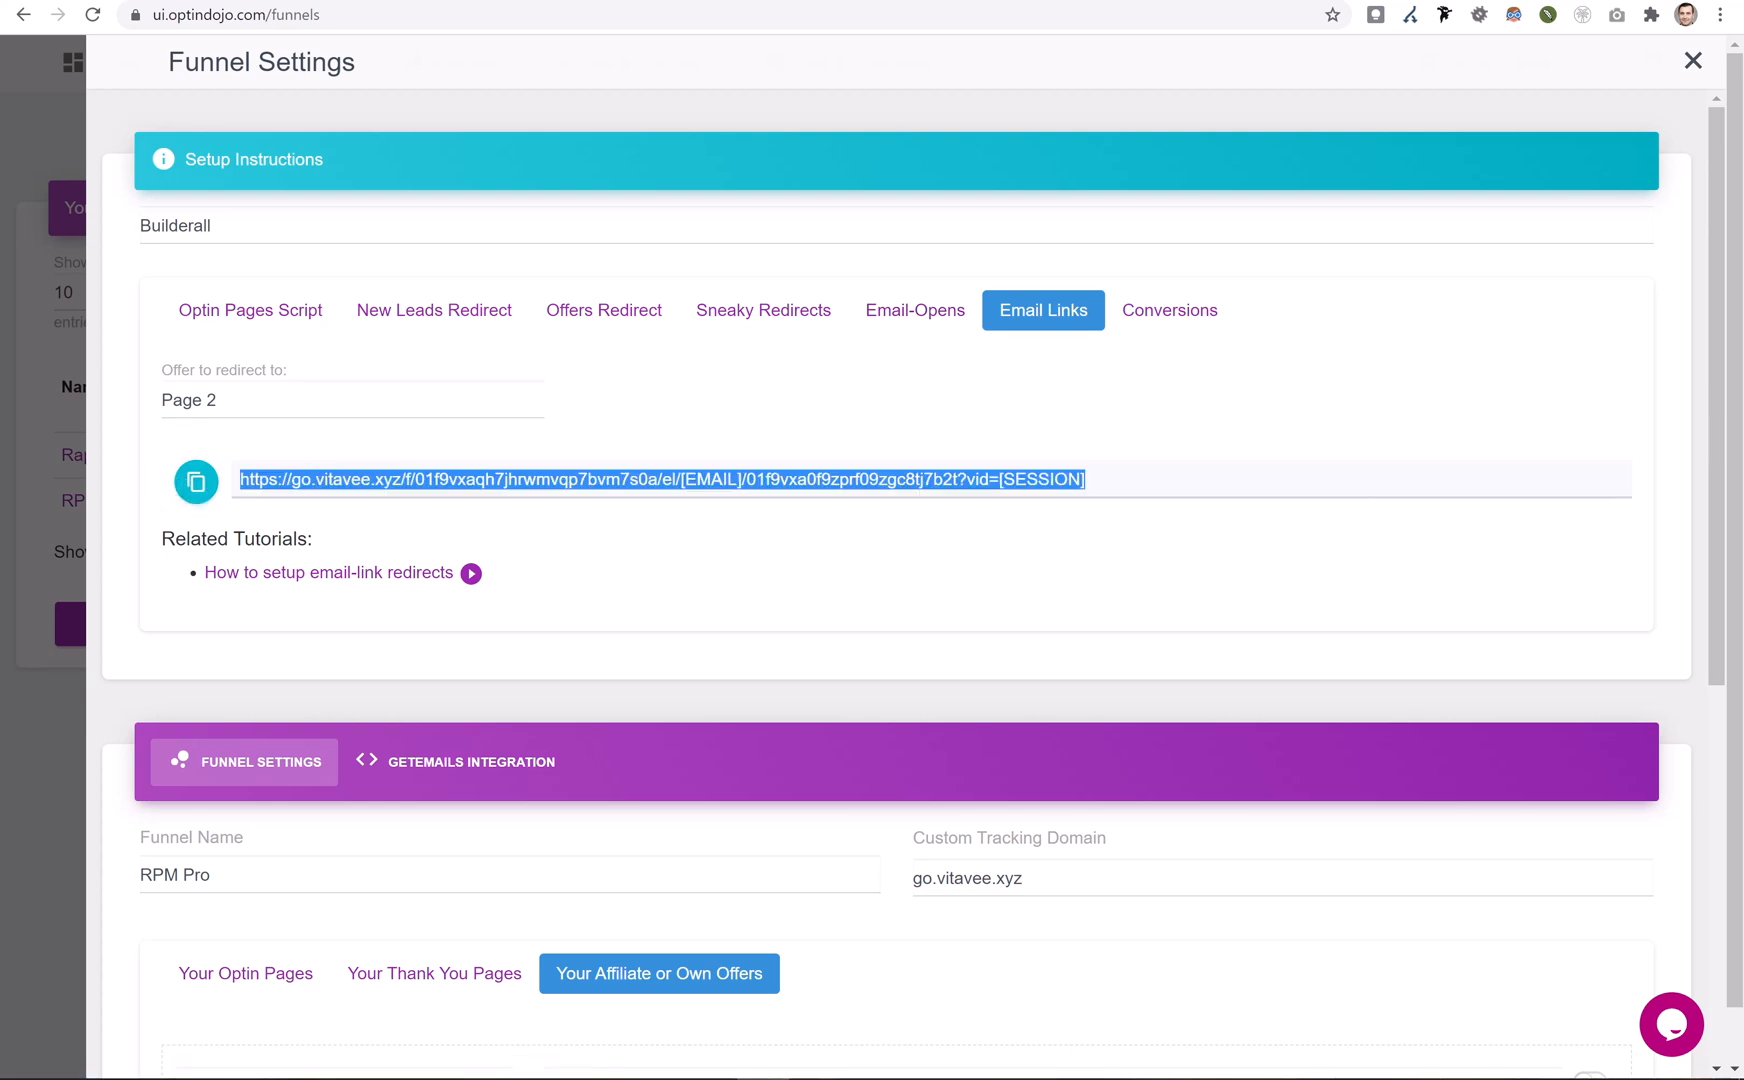
# In the Builderall account's tag settings, find Extra TAG 19 and select its URL
pyautogui.click(760, 2)
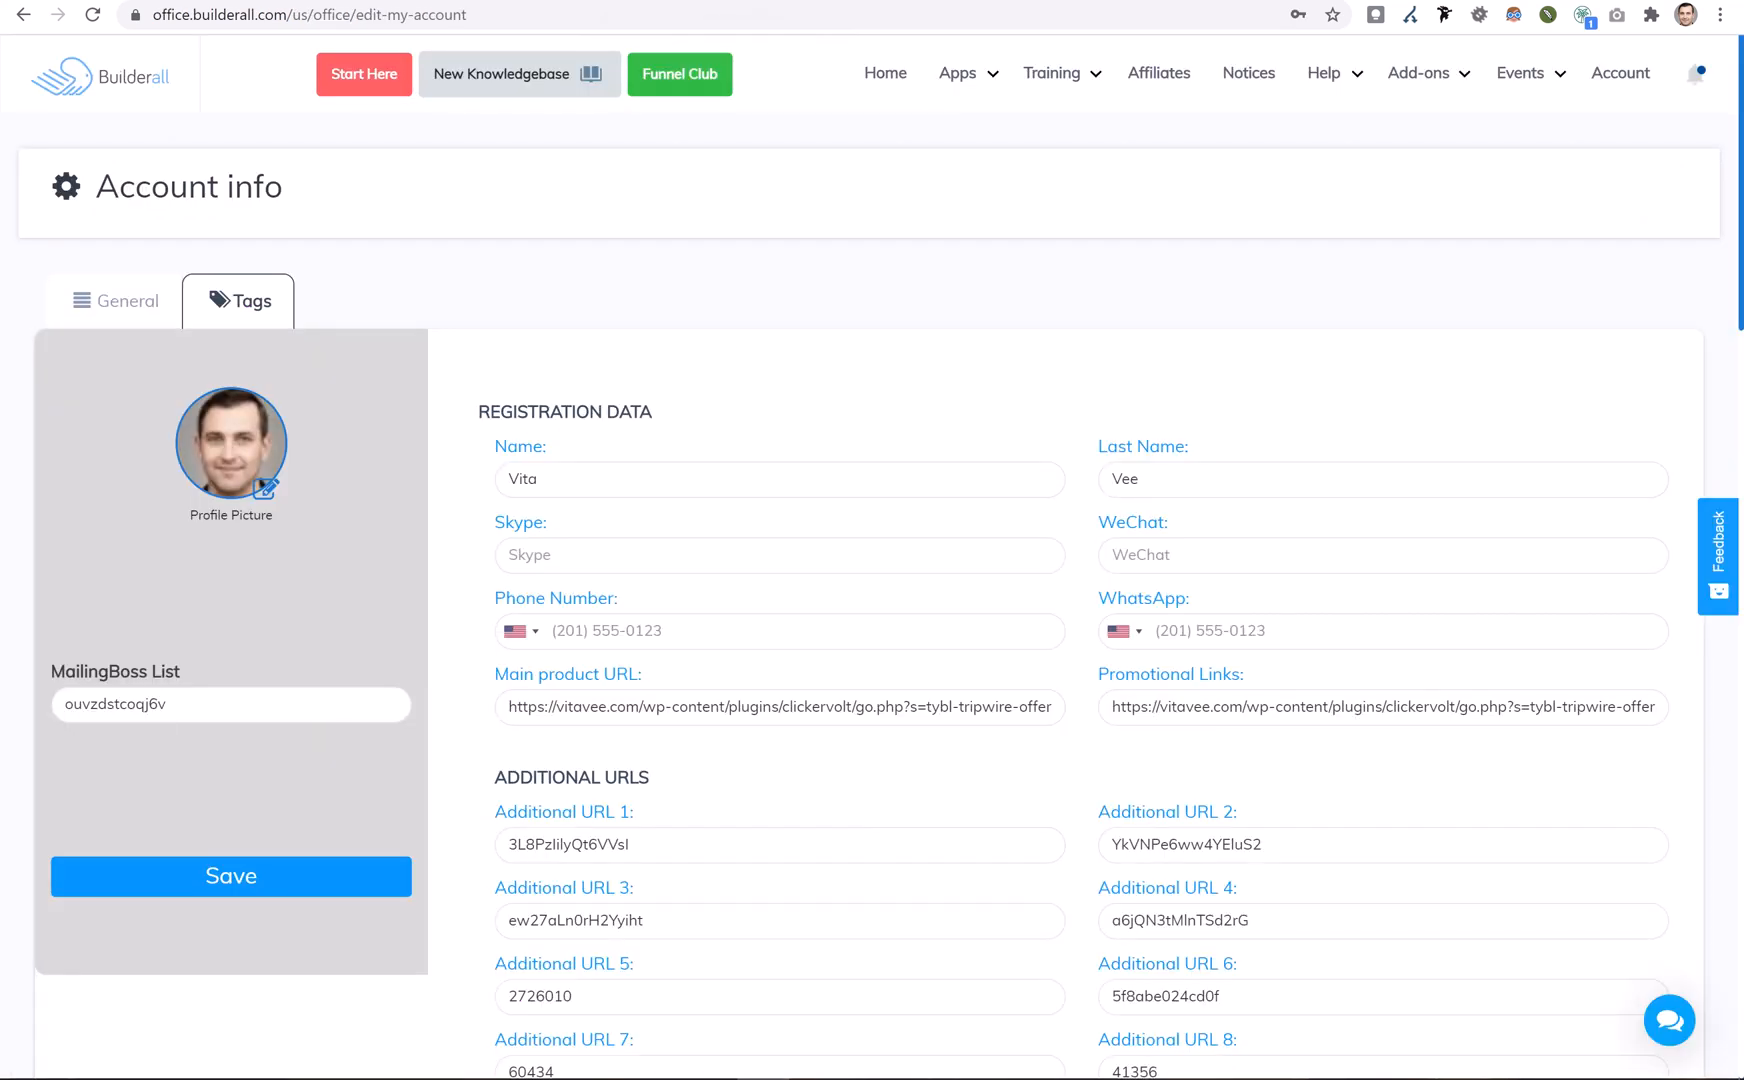
pyautogui.scroll(-12, 870, 556)
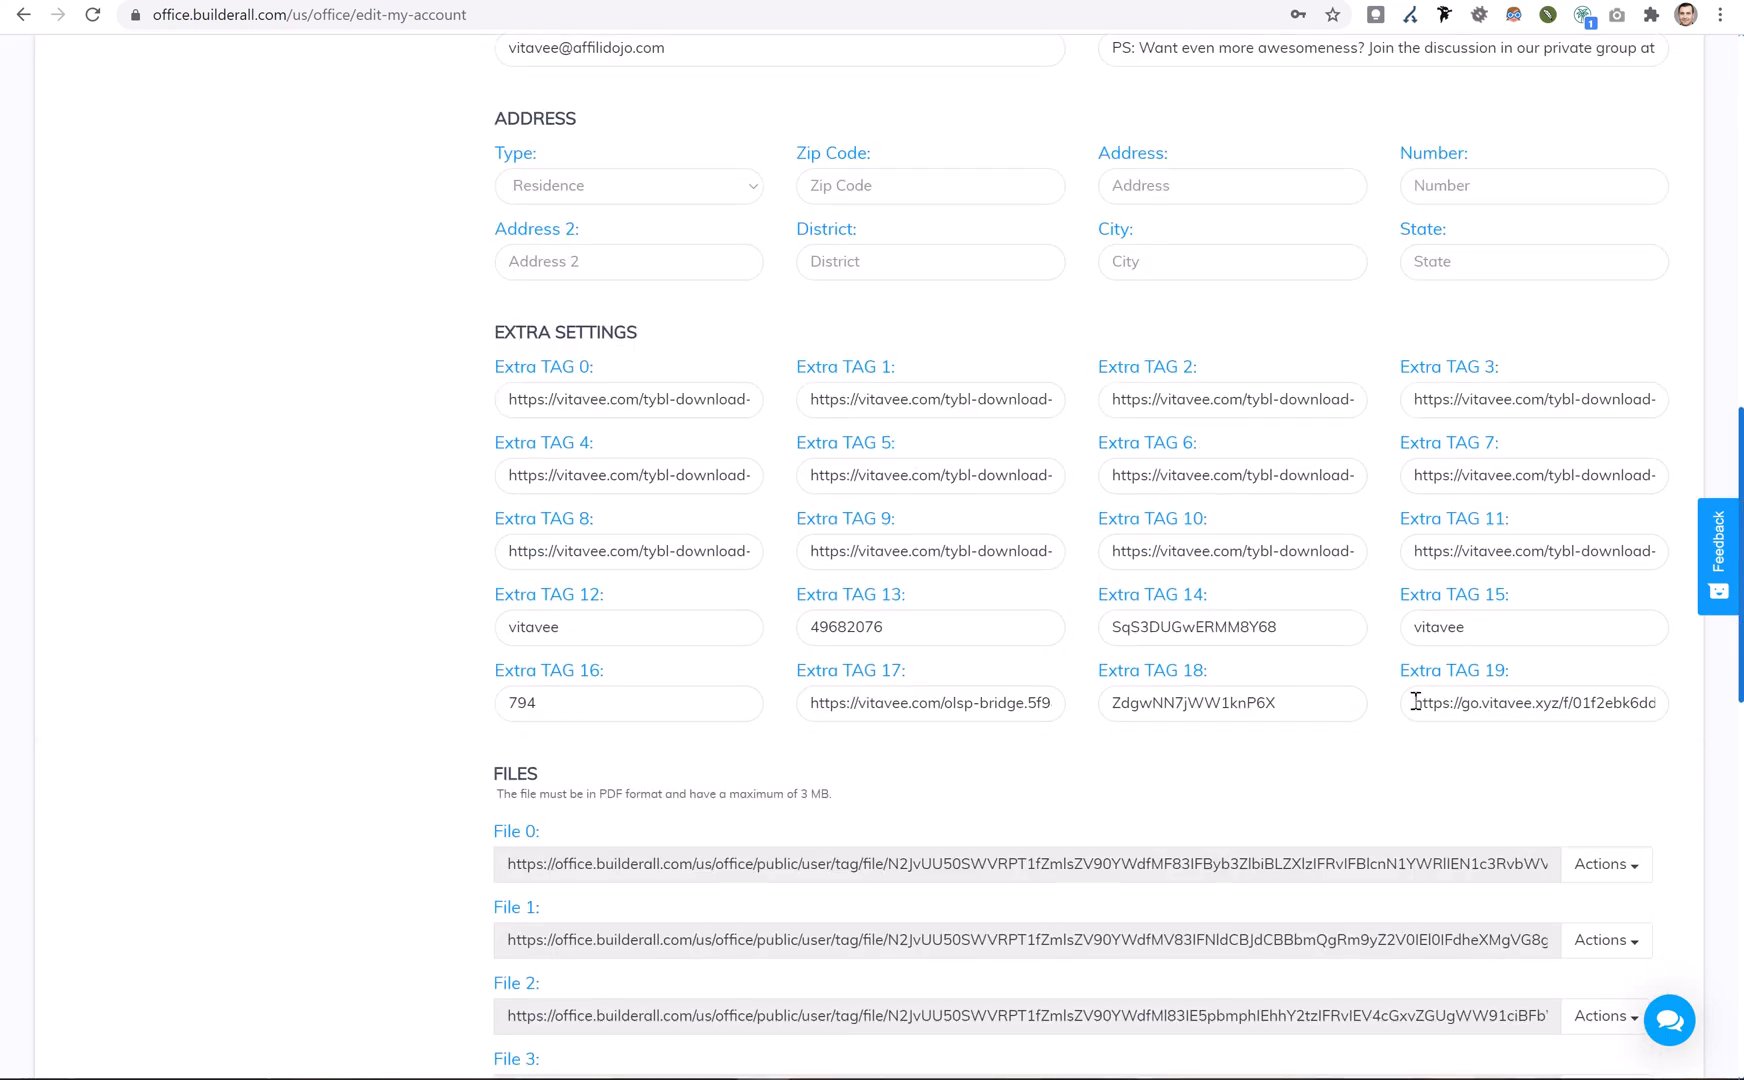
pyautogui.moveTo(1422, 702); pyautogui.dragTo(1625, 702)
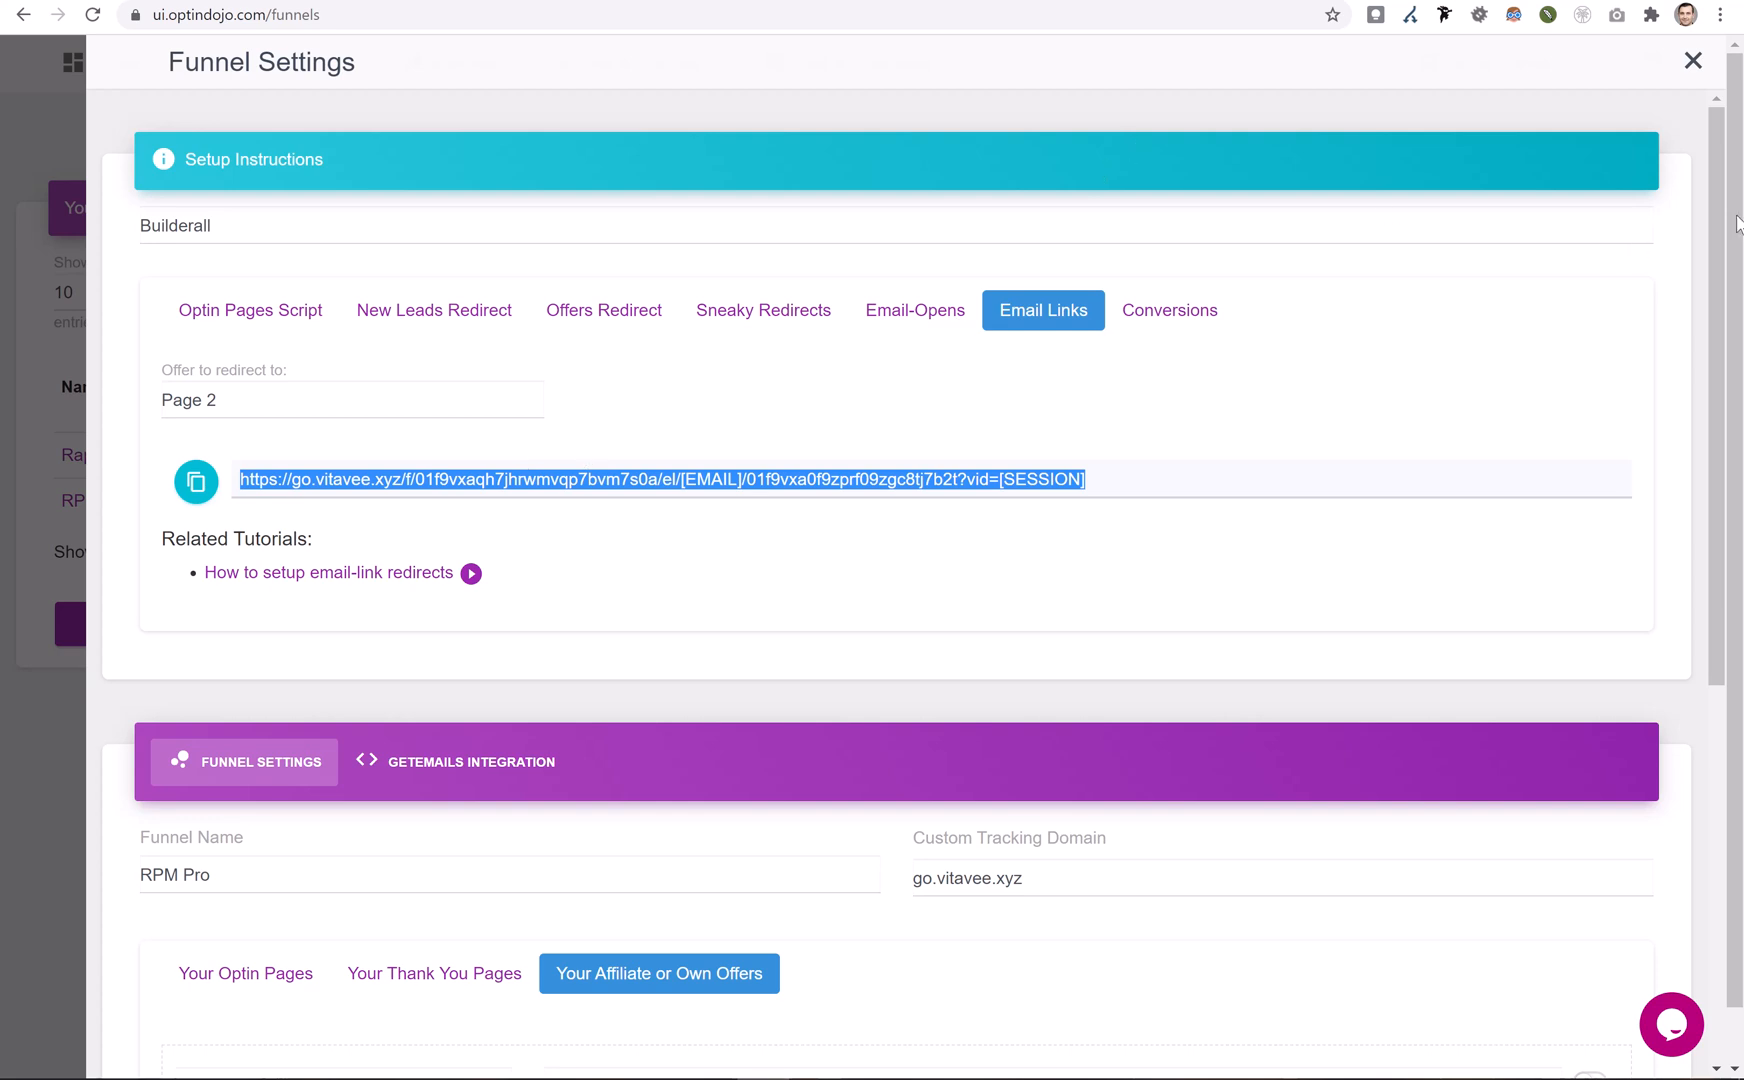
# Return to OptinDojo and close the RPM Pro funnel settings
pyautogui.moveTo(1716, 325); pyautogui.dragTo(1722, 108)
pyautogui.scroll(-1, 1716, 652)
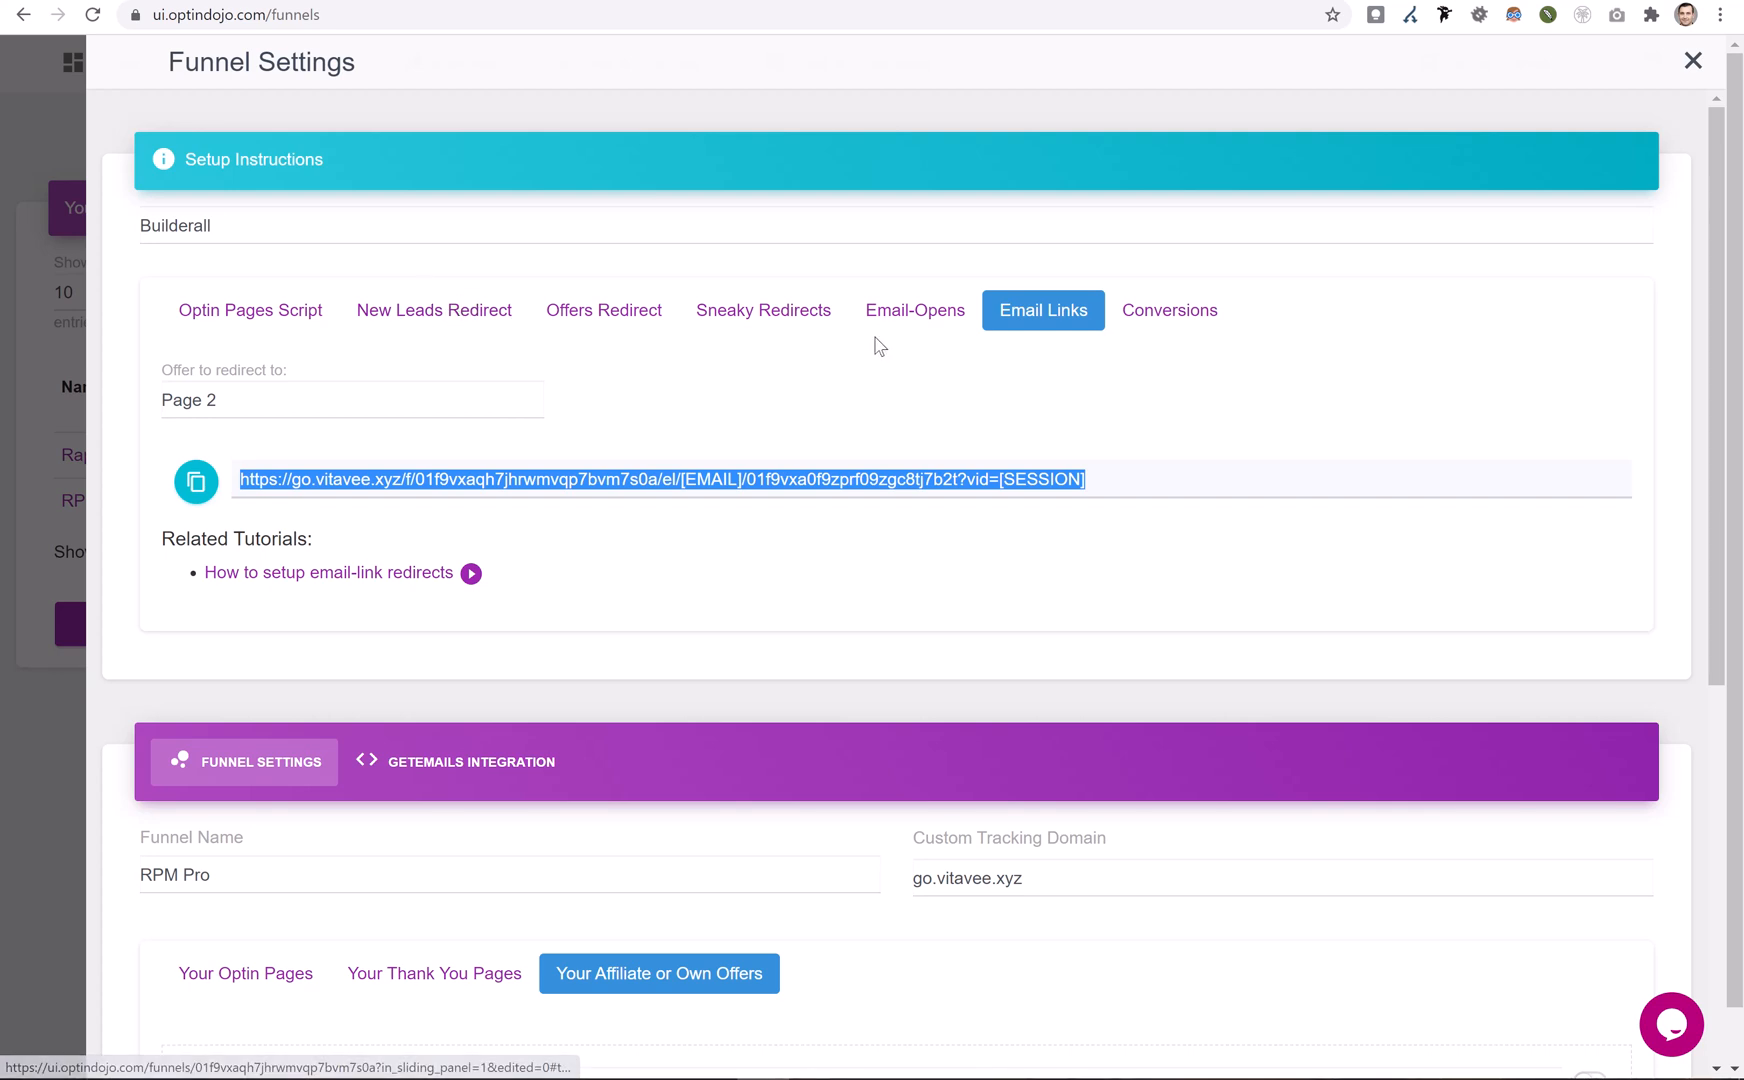
pyautogui.click(1693, 62)
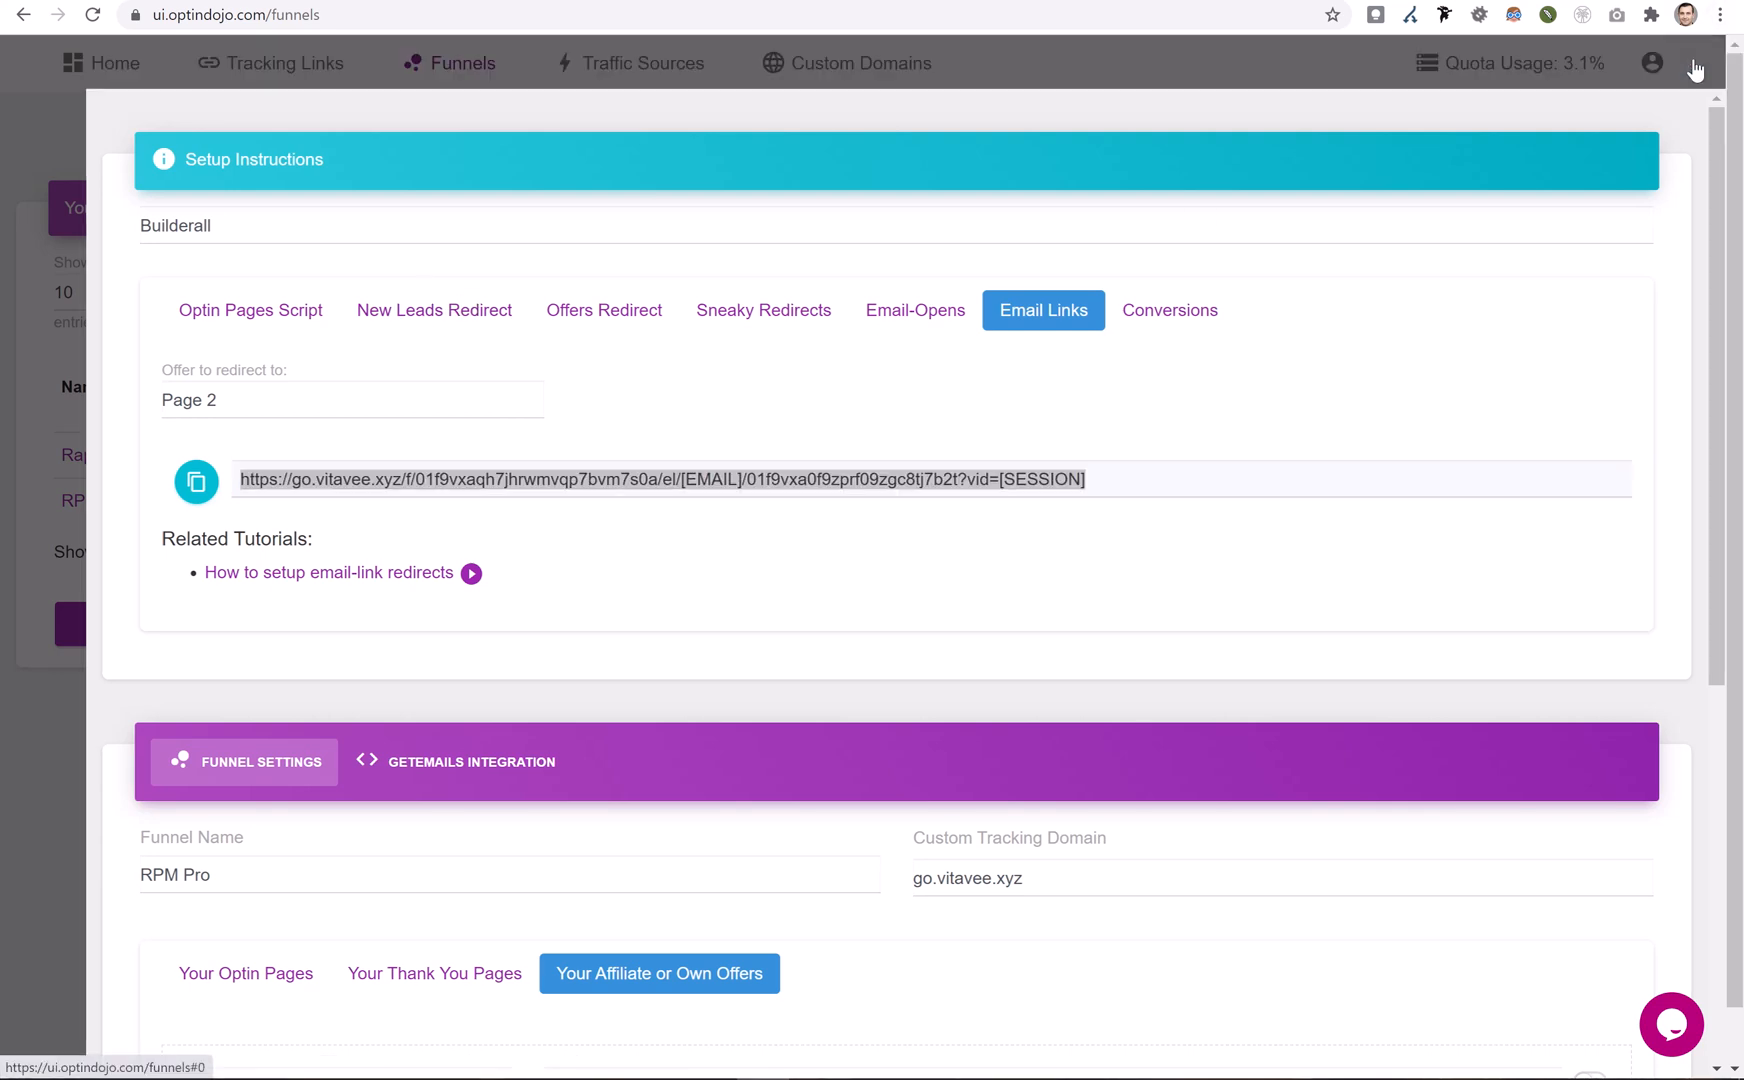